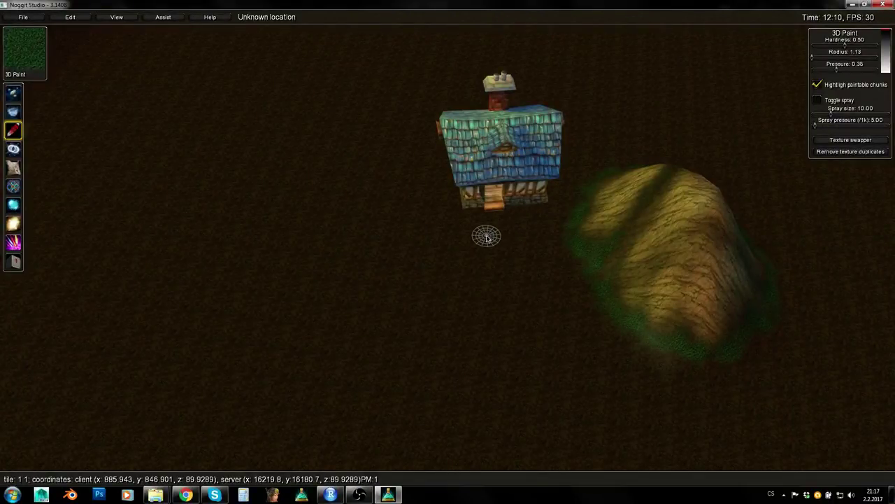
Turn on the red chunk grid lines over the terrain around the house and hill.
right_click_drag(445, 268, 495, 244)
key("e")
key("w")
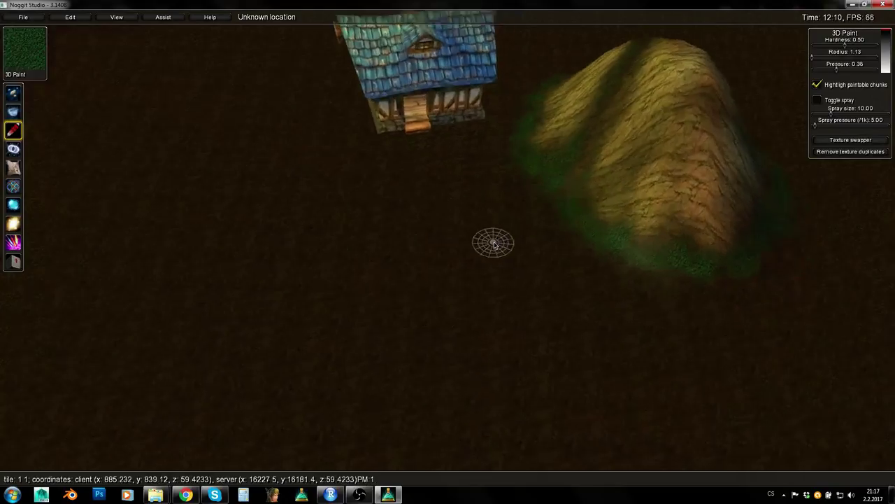
key("F7")
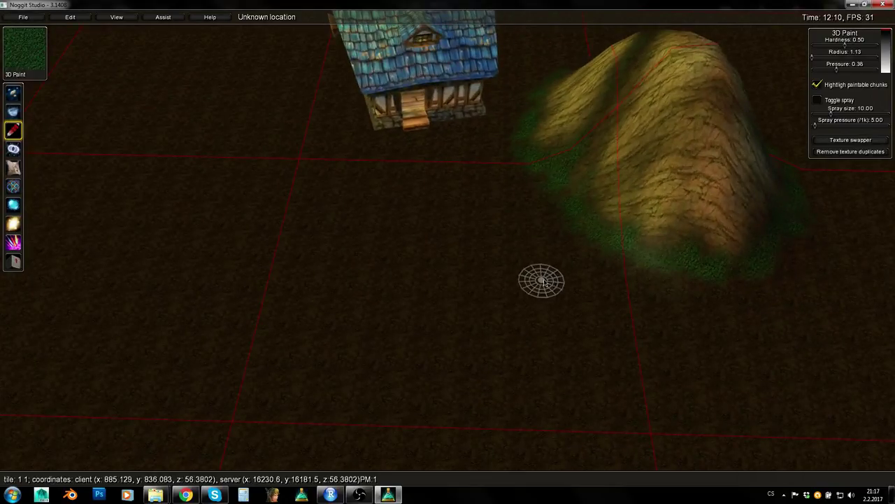
key("s")
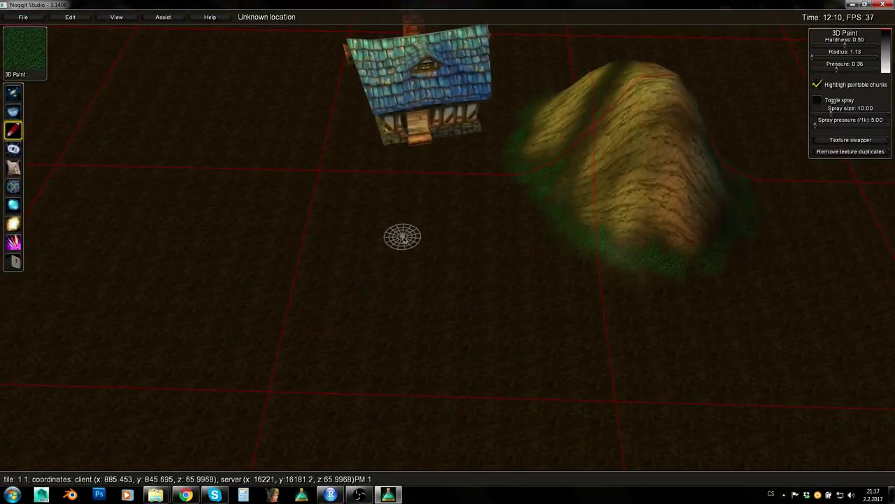
right_click_drag(570, 196, 462, 177)
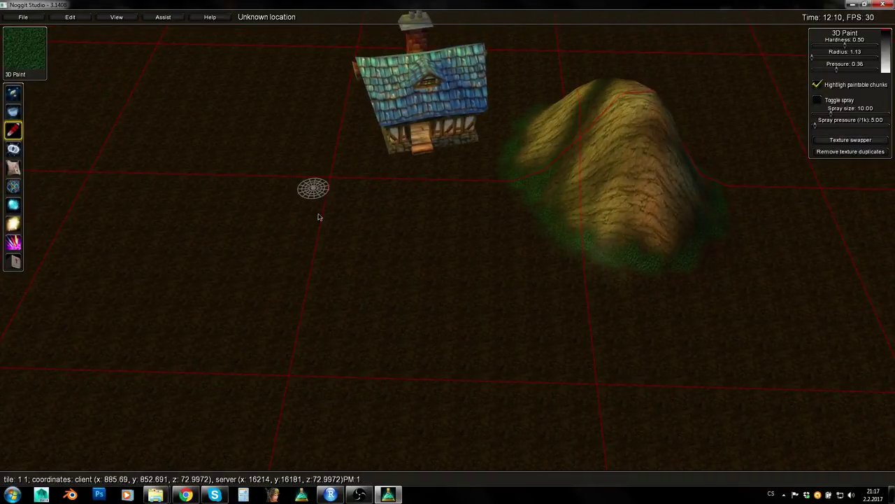
List the textures used on the terrain chunk in front of the house, and close the list.
left_click(429, 266, "ctrl")
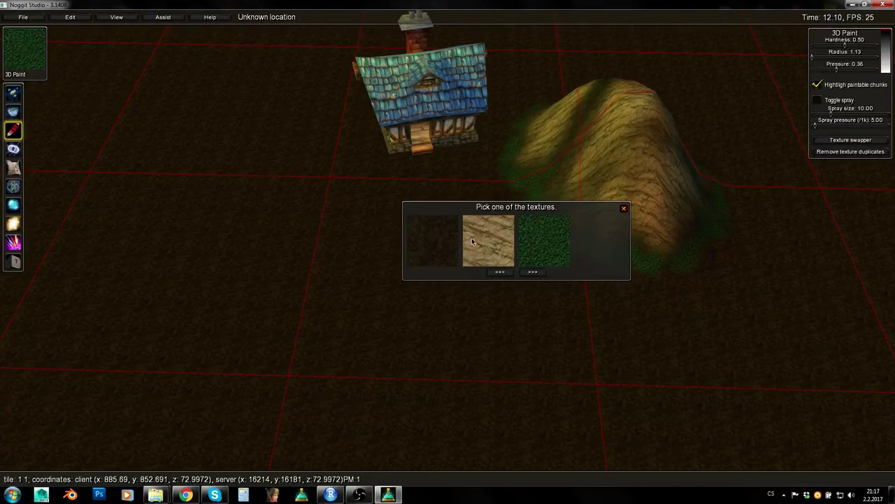
key("a")
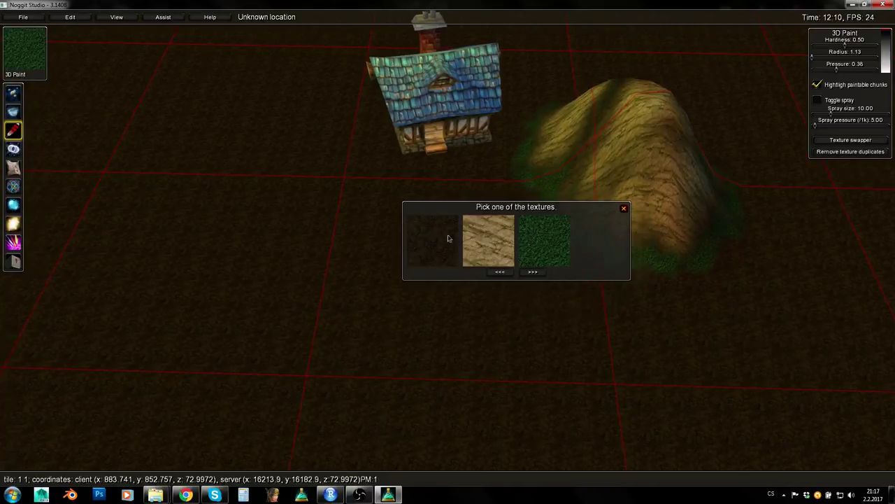
key("a")
key("w")
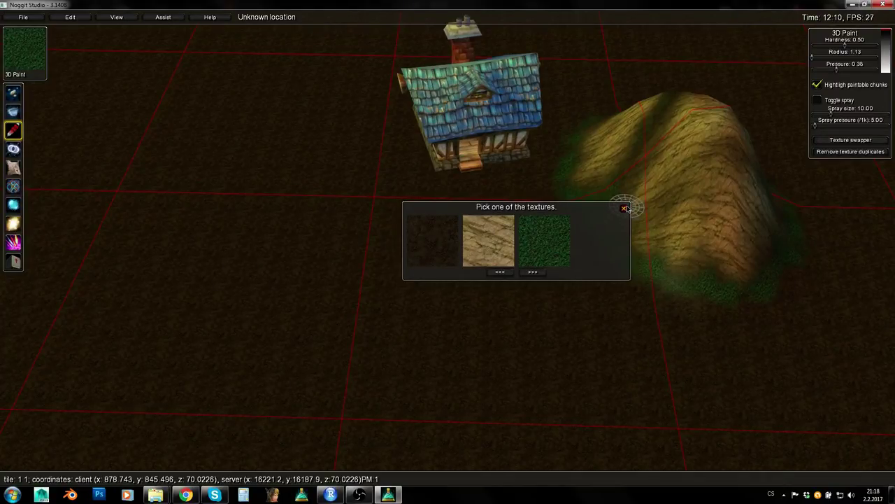
key("w")
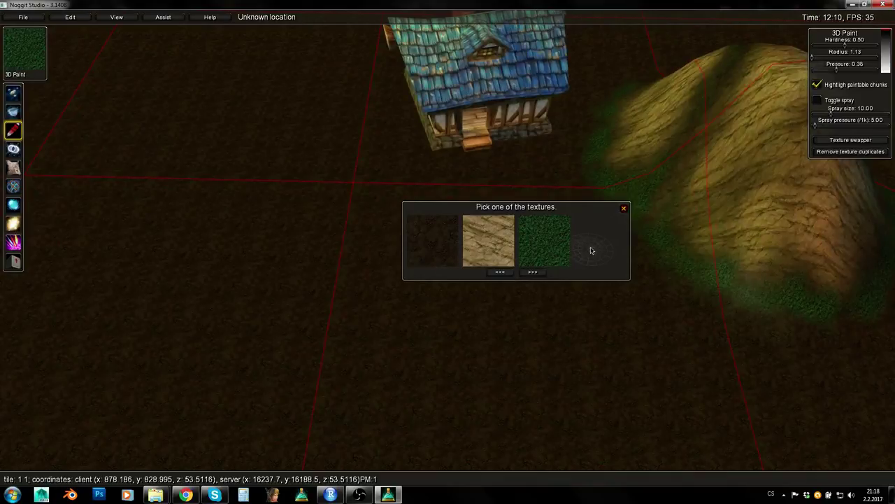
left_click(625, 210)
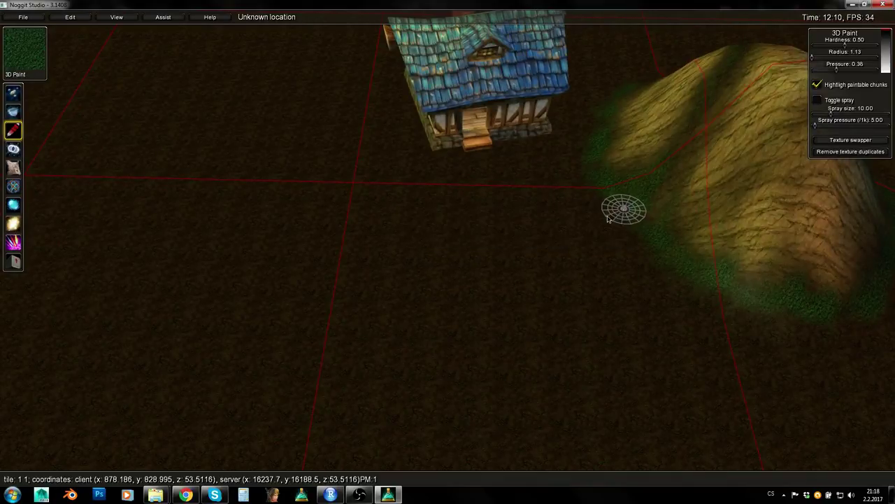
Examine the hill from its far side and check which textures the chunk at its foot uses.
right_click_drag(456, 264, 516, 262)
key("s")
key("w")
key("w")
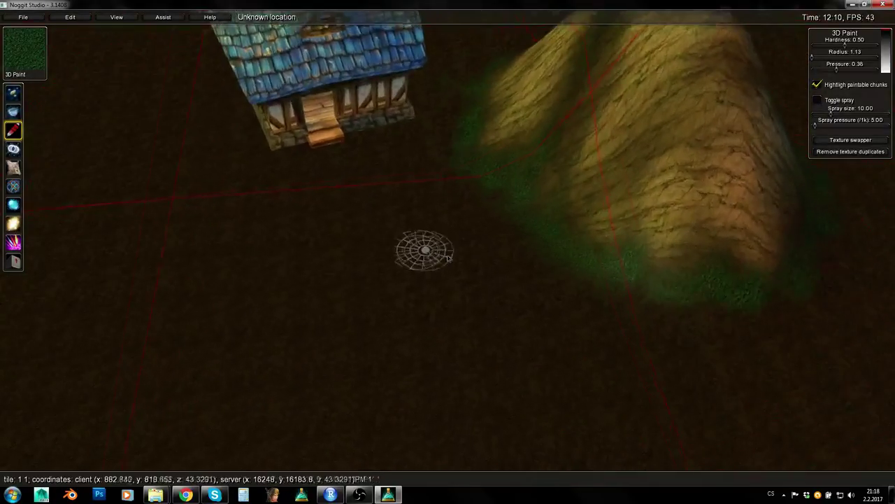
right_click_drag(424, 250, 210, 353)
key("q")
key("w")
key("d")
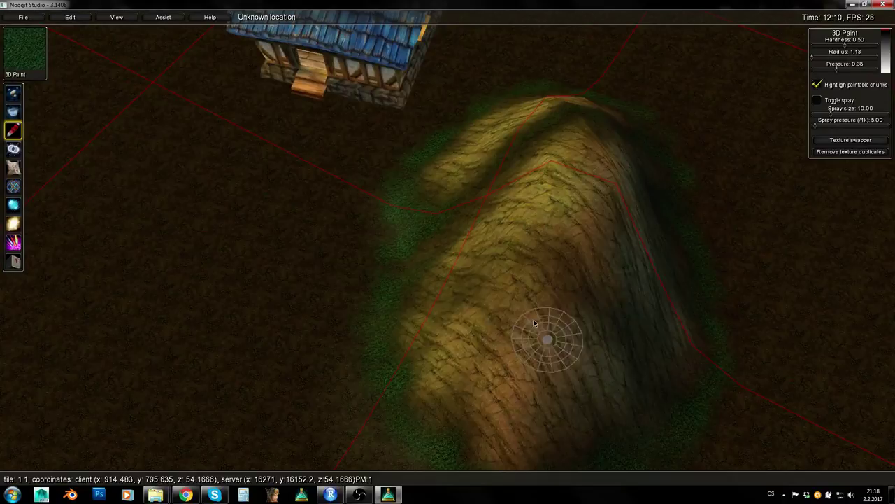
key("s")
right_click_drag(514, 341, 408, 354)
key("d")
left_click(422, 363, "ctrl")
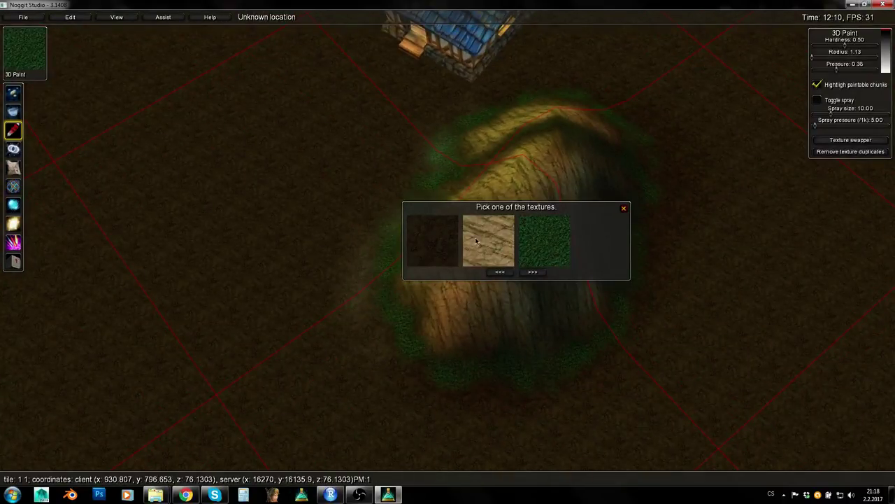
key("a")
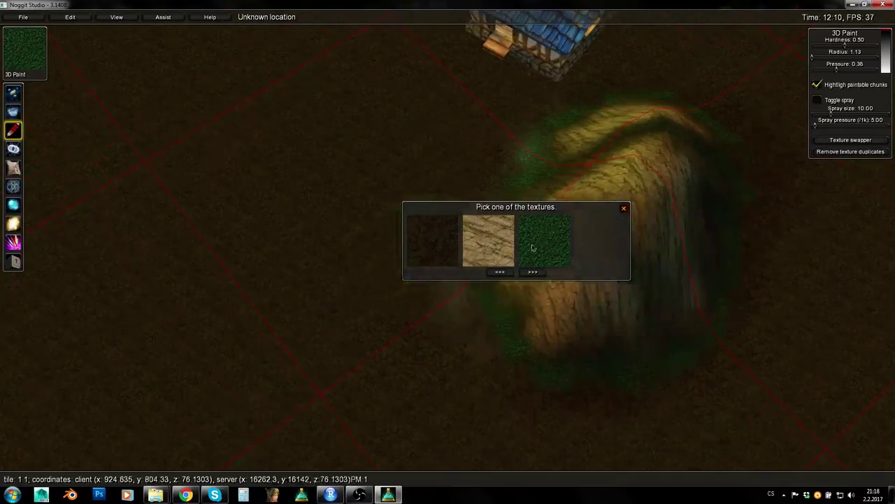
left_click(623, 208)
Set the paint brush to radius 4.40 and pressure 0.55, and paint green grass on the ground at the hill's foot.
key("a")
key("w")
right_click_drag(453, 198, 493, 201)
left_click_drag(445, 194, 467, 208, "alt")
mouse_move(467, 209)
right_mouse_down()
mouse_move(515, 222)
mouse_move(565, 216)
right_mouse_up()
key("s")
mouse_move(565, 215)
left_mouse_down("shift")
mouse_move(478, 203)
mouse_move(499, 221)
mouse_move(427, 284)
mouse_move(548, 390)
mouse_move(575, 256)
mouse_move(509, 239)
mouse_move(532, 301)
mouse_move(542, 259)
mouse_move(469, 297)
mouse_move(512, 317)
mouse_move(552, 240)
mouse_move(569, 310)
mouse_move(462, 300)
left_mouse_up("shift")
key("s")
key("e")
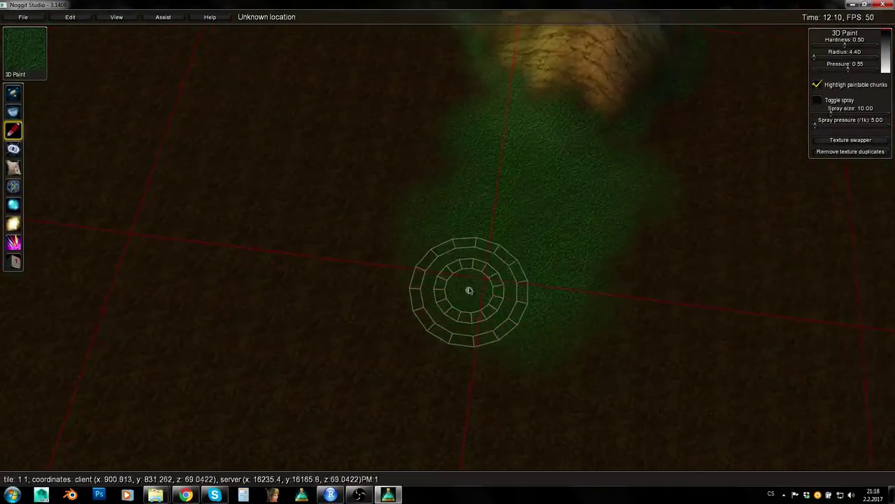
Raise the ground under the grass patch, even it out with Flatten / Blur, and return to 3D Paint.
key("1")
mouse_move(549, 196)
left_mouse_down("shift")
mouse_move(548, 176)
mouse_move(560, 187)
left_mouse_up("shift")
key("2")
mouse_move(534, 146)
left_mouse_down("shift")
mouse_move(563, 306)
mouse_move(609, 214)
mouse_move(569, 136)
mouse_move(513, 224)
mouse_move(535, 224)
mouse_move(562, 186)
mouse_move(441, 280)
mouse_move(432, 233)
left_mouse_up("shift")
key("3")
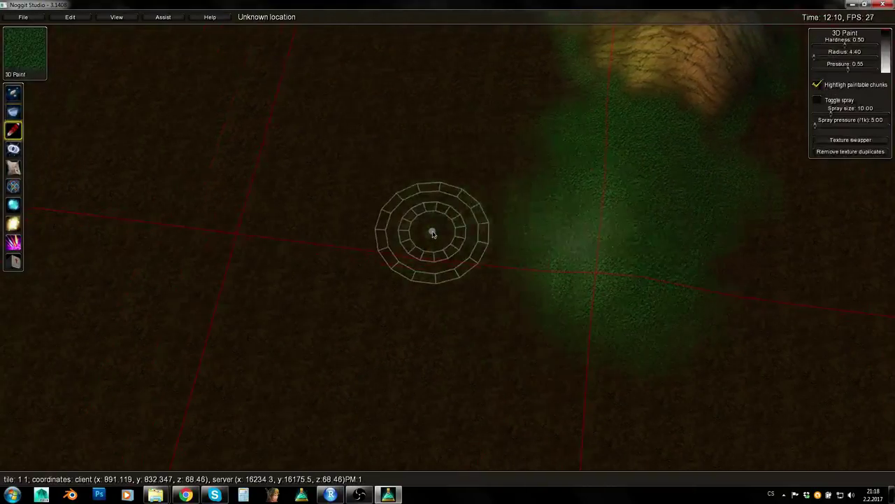
Choose the dark green hfjords_grassyd.blp texture from the Texture Palette as the paint texture.
key("t")
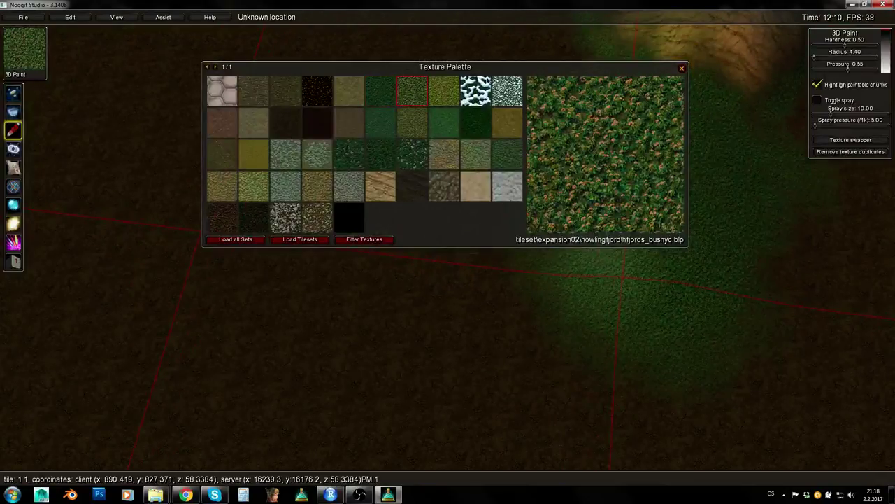
left_click(475, 124)
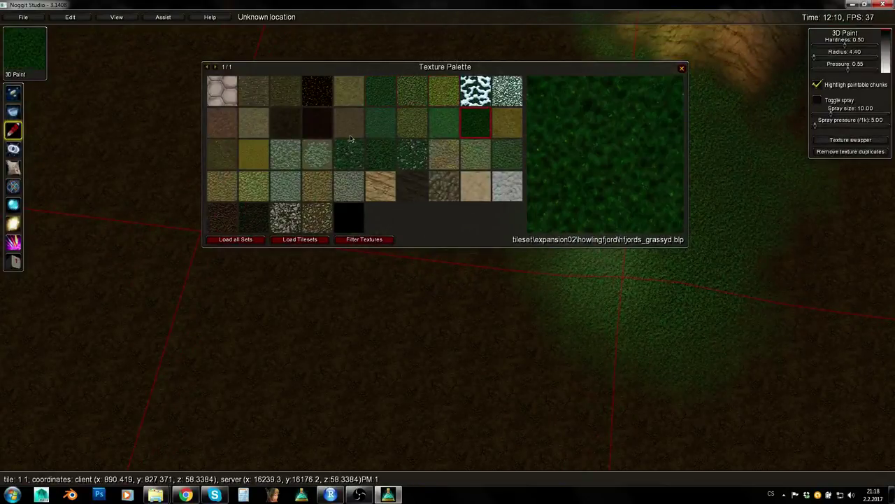
left_click(682, 68)
Paint the dark green texture over the middle of the grass patch with brush radius 2.20 and pressure 0.31.
right_click_drag(203, 150, 607, 84)
key("a")
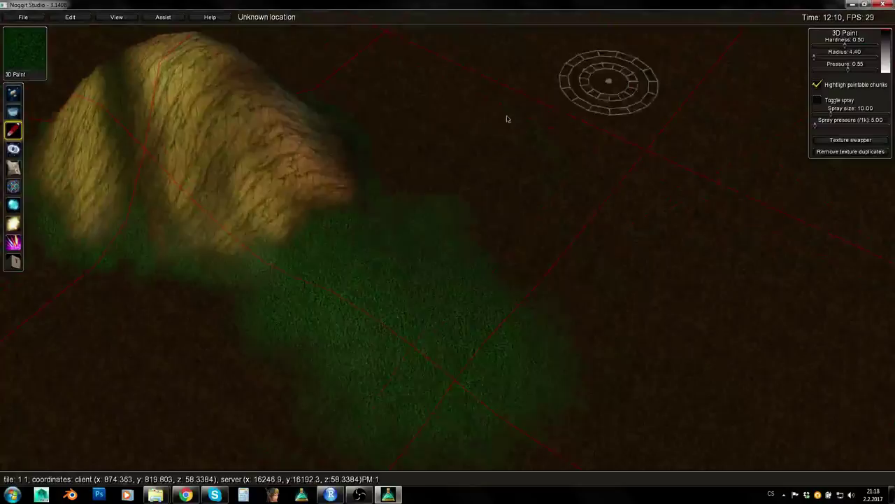
key("w")
key("w")
key("d")
key("s")
key("a")
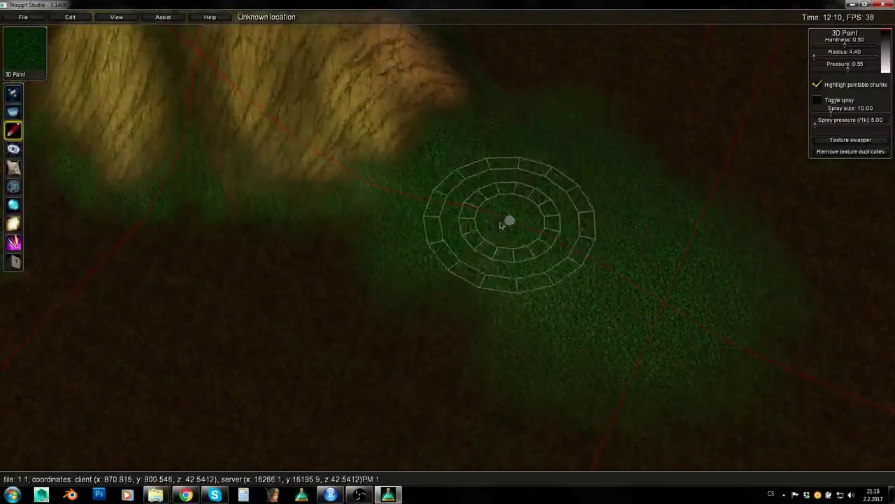
mouse_move(542, 205)
left_mouse_down("alt")
mouse_move(480, 206)
mouse_move(492, 175)
mouse_move(442, 213)
mouse_move(518, 191)
mouse_move(550, 245)
mouse_move(511, 198)
mouse_move(525, 148)
mouse_move(568, 302)
mouse_move(594, 230)
mouse_move(550, 247)
mouse_move(530, 300)
mouse_move(567, 202)
mouse_move(692, 298)
mouse_move(650, 248)
mouse_move(634, 168)
mouse_move(516, 156)
mouse_move(452, 217)
mouse_move(536, 249)
mouse_move(673, 256)
left_mouse_up("alt")
key("F2")
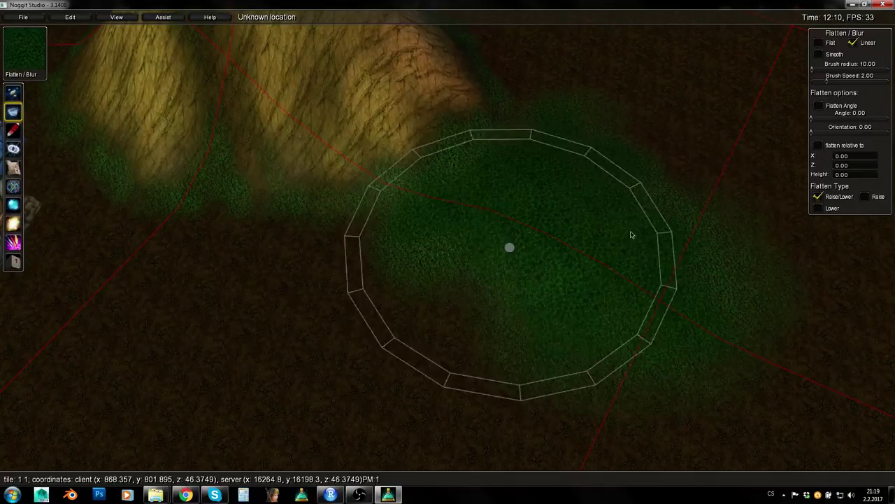
key("s")
key("3")
Check which textures the chunk containing the new dark green paint uses, and close the list.
mouse_move(591, 290)
right_mouse_down()
mouse_move(448, 306)
mouse_move(467, 299)
right_mouse_up()
key("w")
left_click(468, 300, "ctrl")
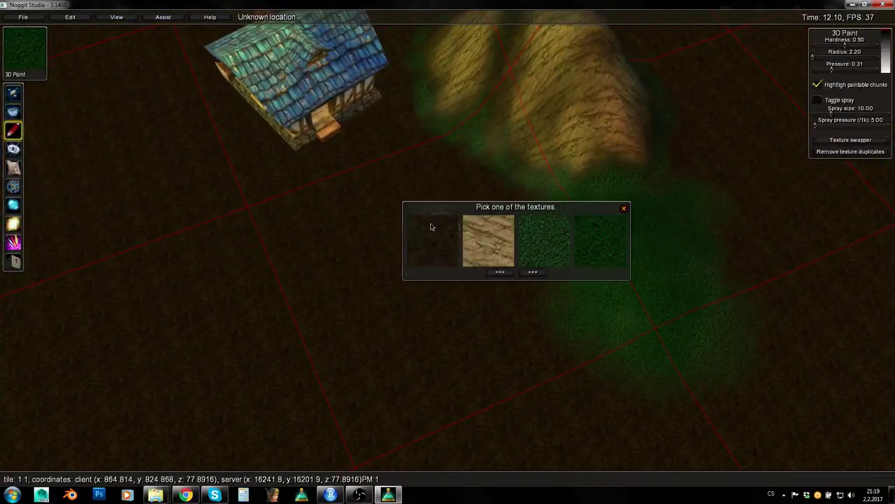
key("s")
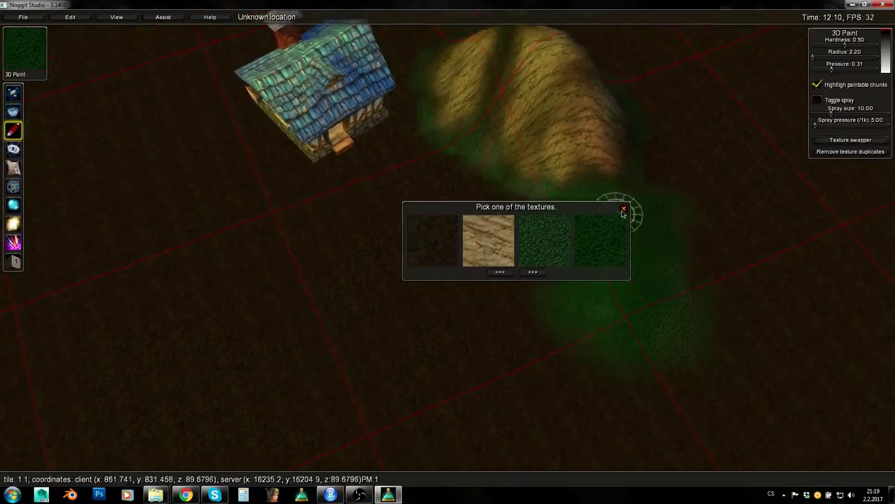
key("w")
key("a")
left_click(625, 209)
Pick up the hexagonal stone texture from a chunk near the edge of the terrain as the paint texture.
right_click_drag(627, 210, 530, 178)
right_click_drag(682, 265, 210, 206)
right_click_drag(586, 280, 324, 172)
key("s")
key("q")
right_click_drag(406, 187, 293, 222)
key("s")
left_click(451, 95, "ctrl")
left_click(442, 235)
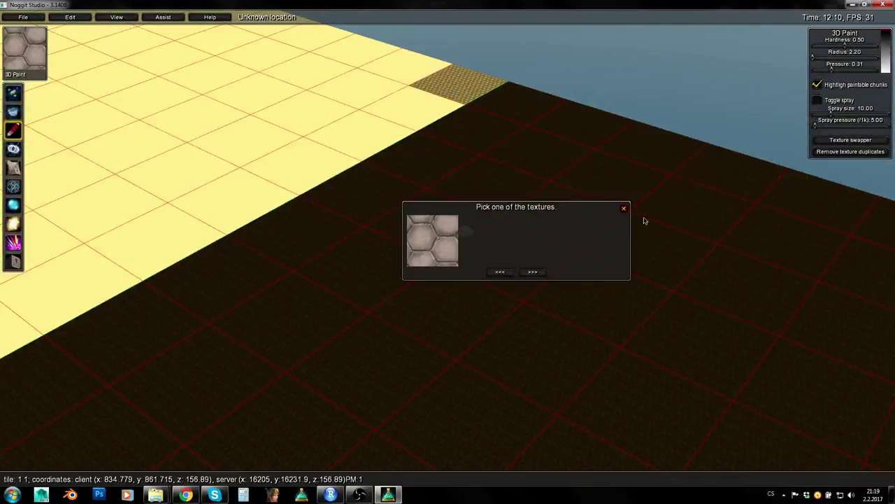
key("s")
left_click(625, 209)
Examine the chunks highlighted red near the hill and list the textures used there.
right_click_drag(470, 232, 671, 242)
key("w")
key("e")
right_click_drag(249, 236, 432, 284)
key("e")
key("d")
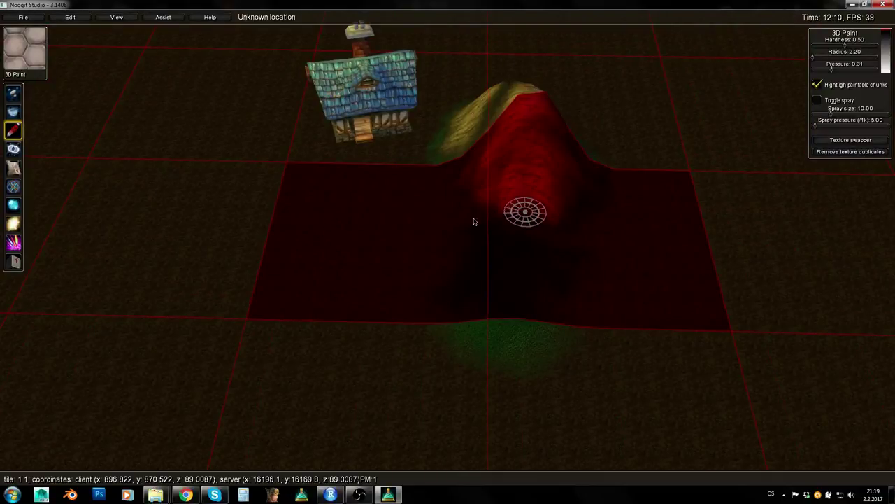
key("w")
left_click(426, 264, "ctrl")
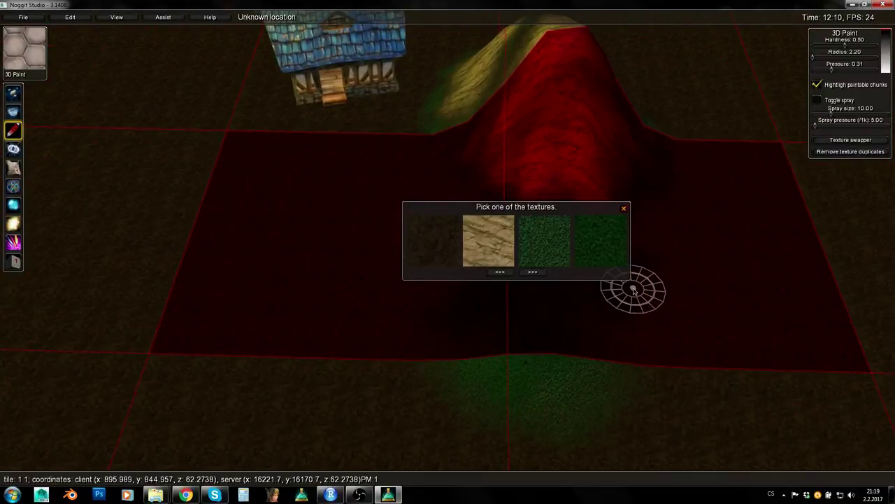
left_click(624, 209)
Turn off the highlighting of paintable chunks.
left_click(817, 85)
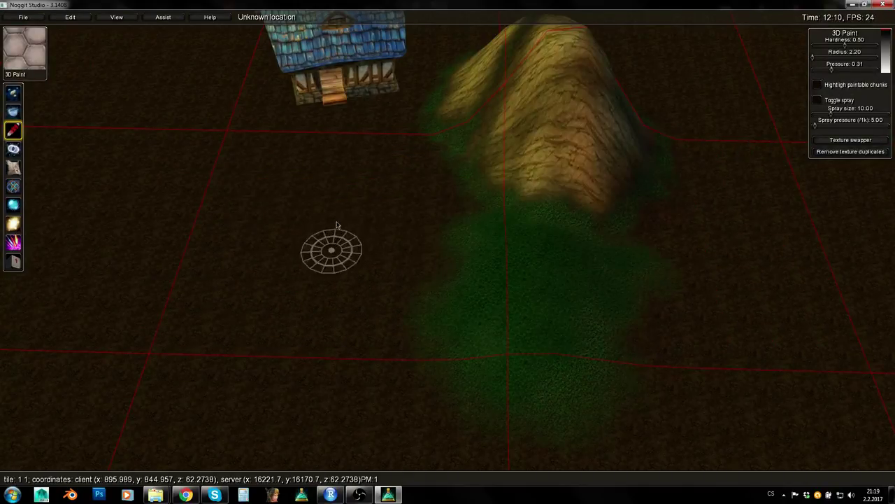
key("a")
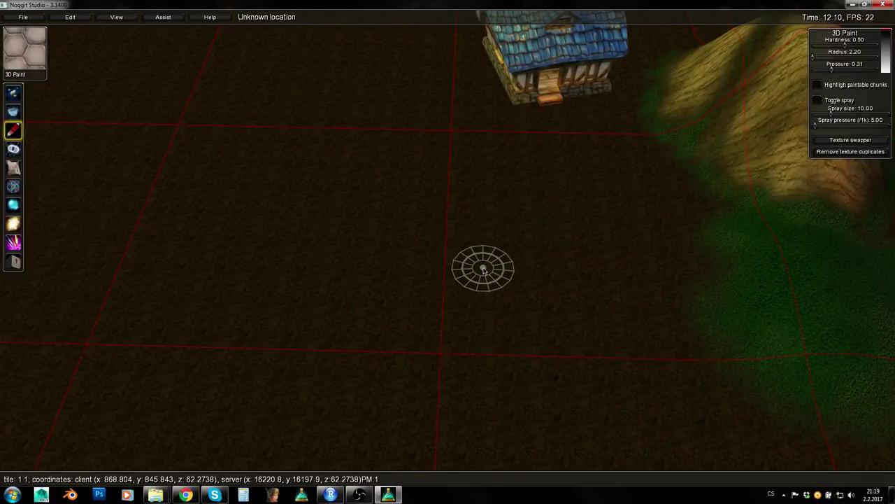
key("q")
right_click_drag(472, 297, 534, 338)
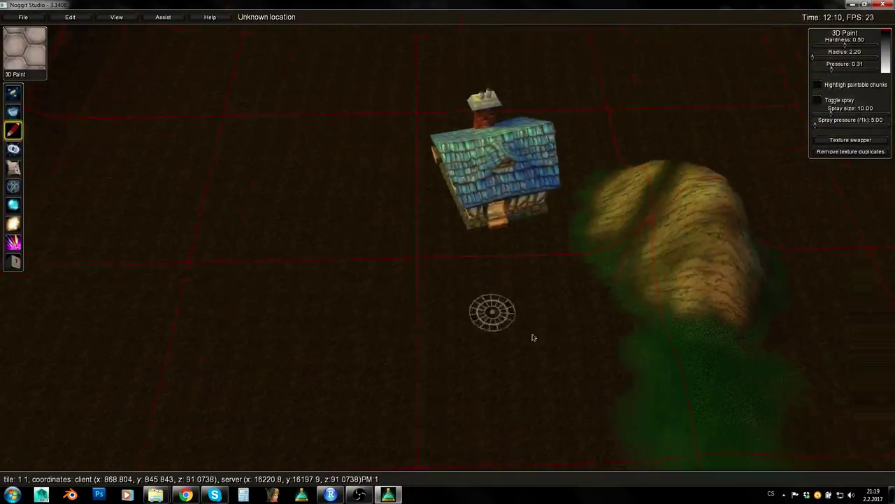
Examine how the rock and grass textures are spread across the chunks of the large mountain.
key("e")
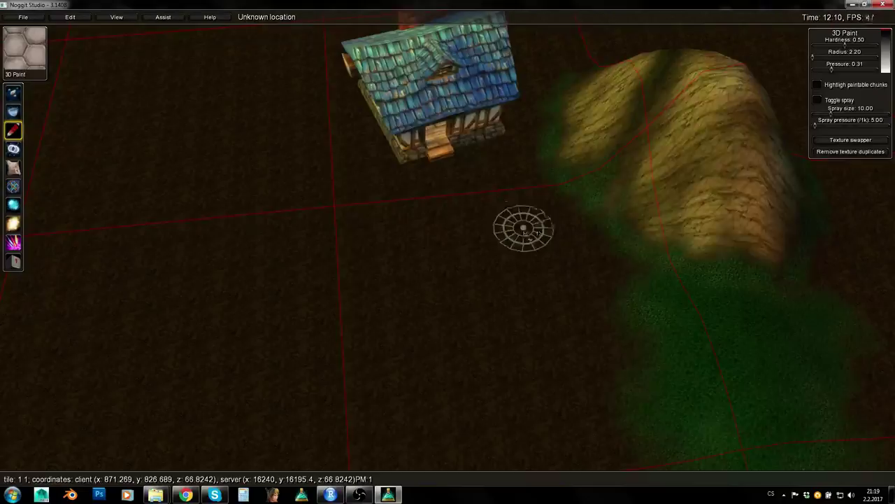
key("q")
key("q")
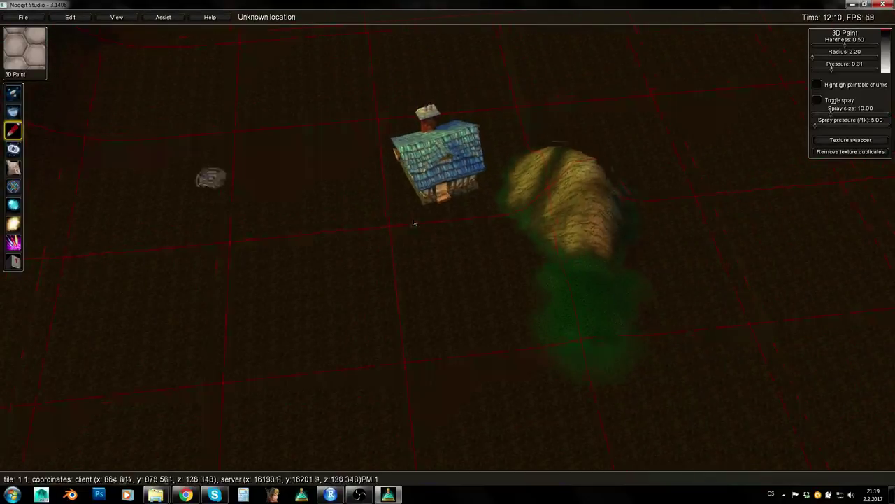
key("a")
right_click_drag(413, 223, 244, 184)
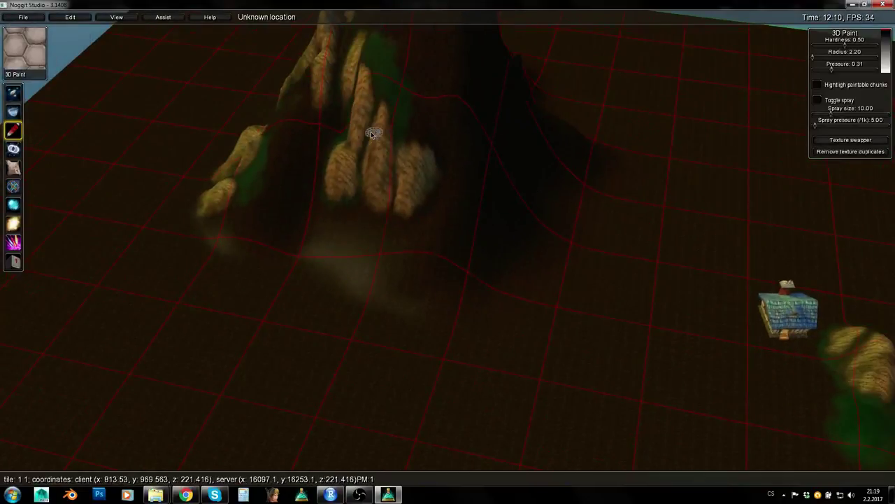
key("w")
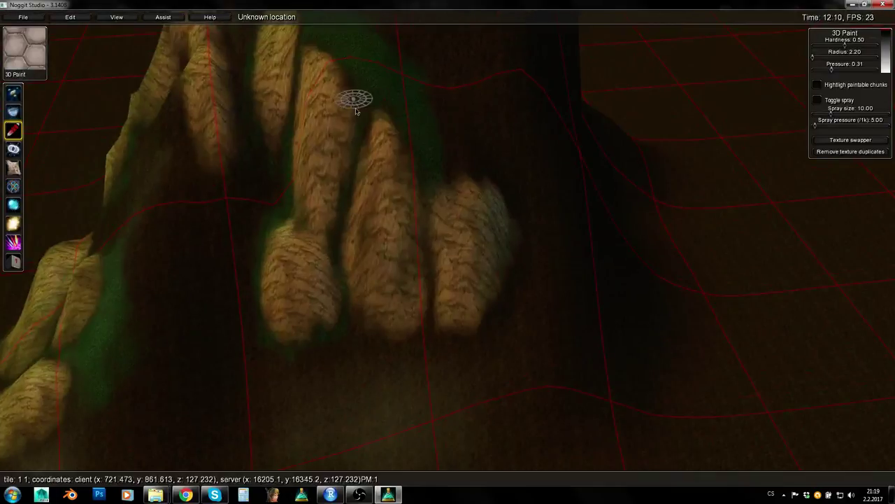
key("s")
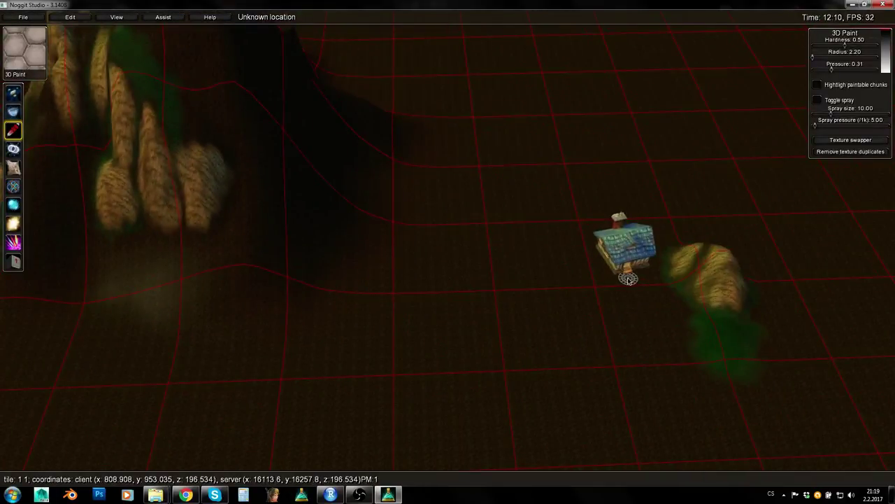
Return to the small hill and list the textures used on the chunk with the green patch.
key("d")
key("w")
right_click_drag(628, 280, 615, 295)
key("s")
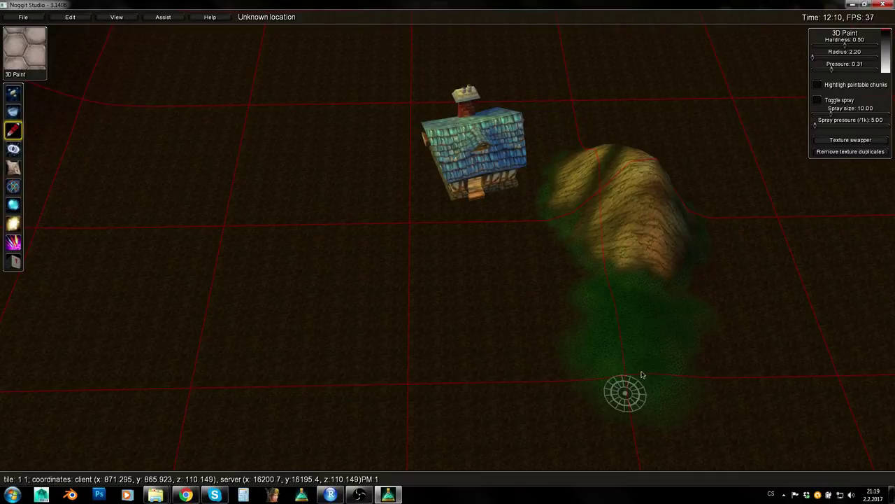
key("w")
left_click(374, 218, "ctrl+shift")
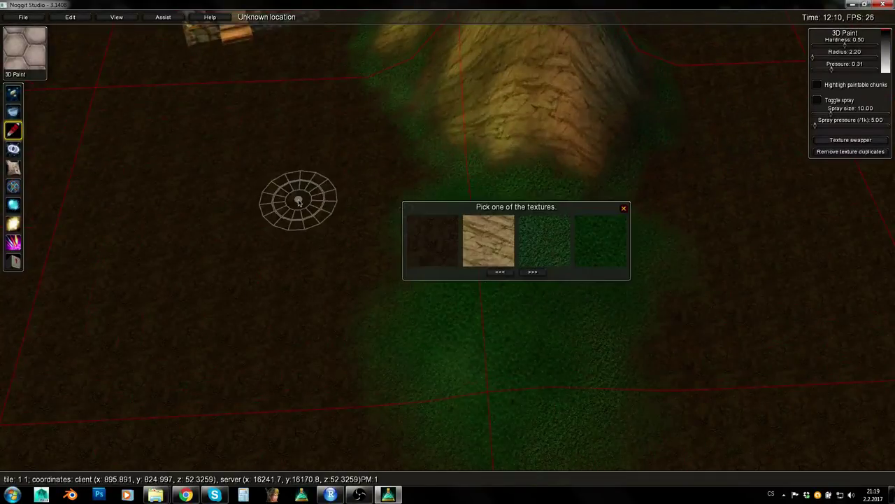
Close the texture list and examine how the green patch spreads across the chunk borders beside the hill.
key("a")
key("s")
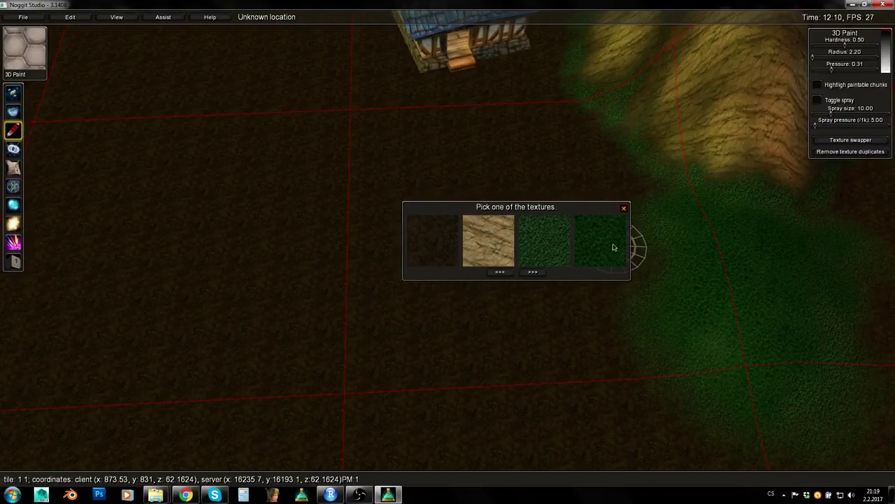
left_click(623, 207)
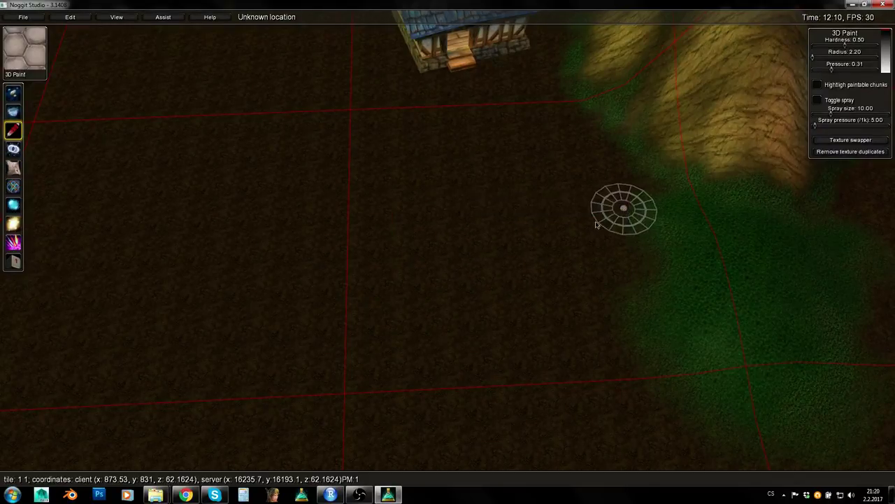
mouse_move(534, 256)
right_mouse_down()
mouse_move(664, 257)
mouse_move(646, 239)
right_mouse_up()
key("w")
key("w")
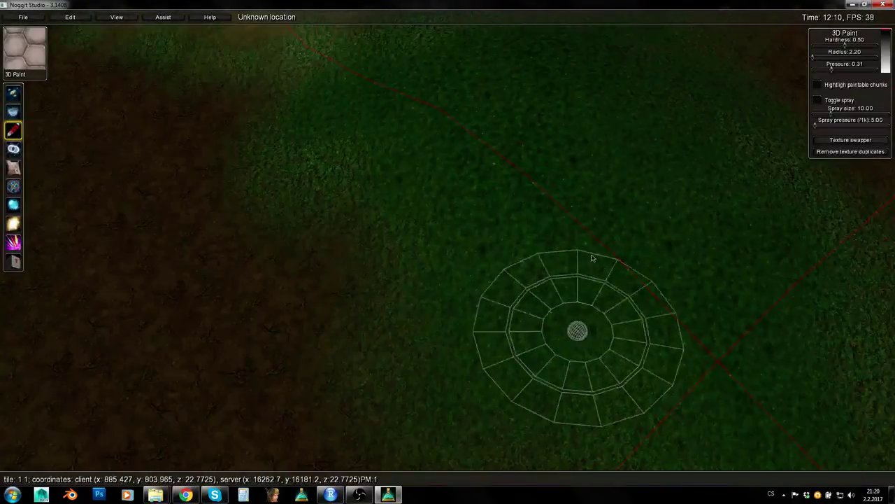
key("s")
key("s")
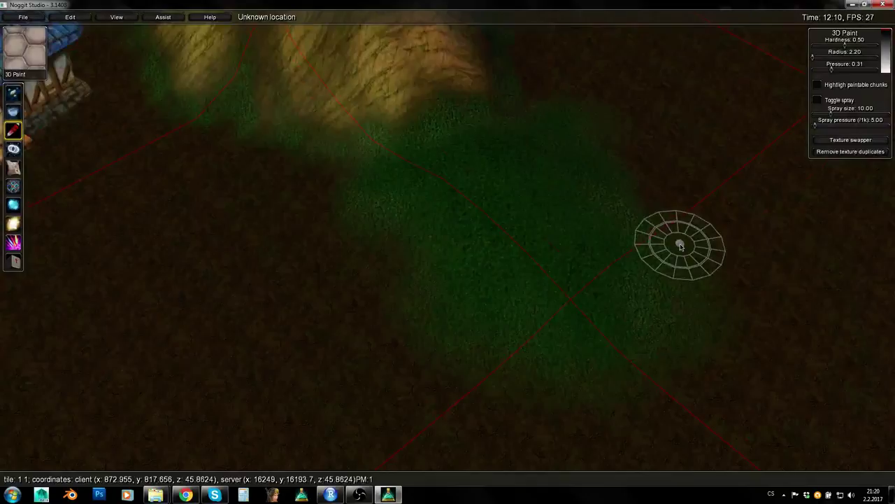
key("s")
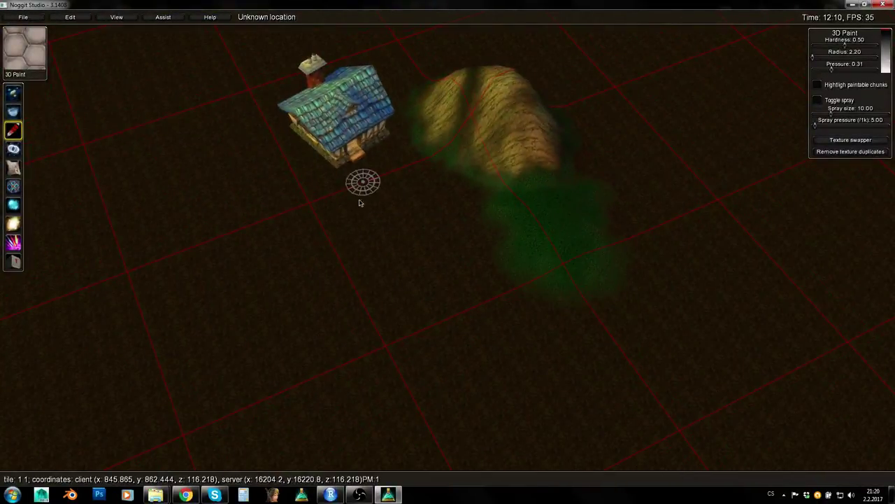
Examine the chunk grid around the farmhouse and small hill and along the foot of the large mountain.
key("s")
right_click_drag(593, 397, 289, 296)
key("w")
mouse_move(499, 296)
right_mouse_down()
mouse_move(559, 283)
mouse_move(605, 252)
right_mouse_up()
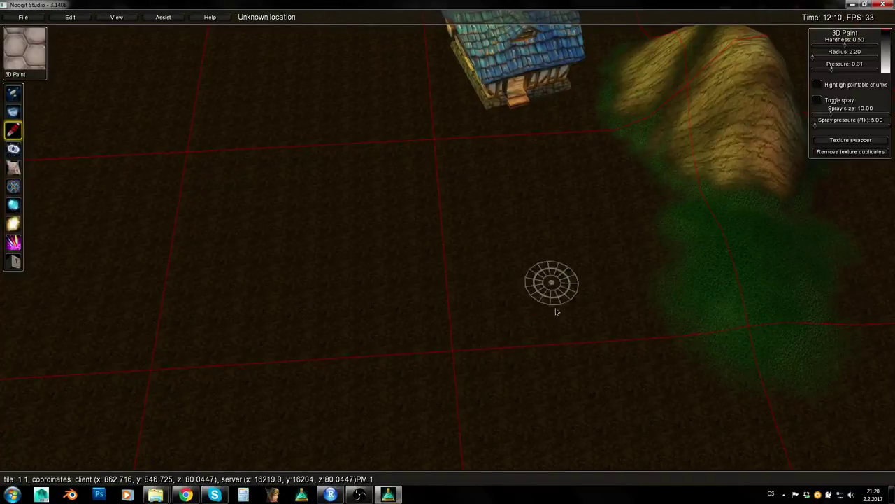
key("s")
key("s")
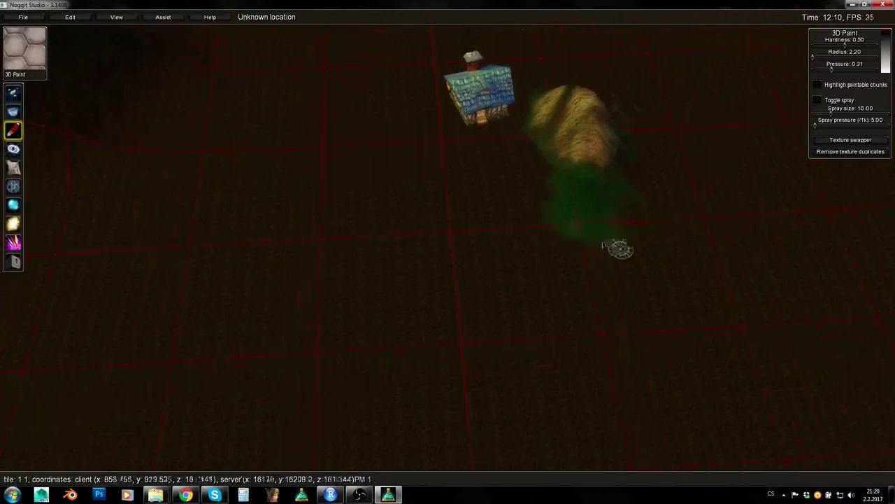
right_click_drag(620, 250, 577, 250)
right_click_drag(444, 242, 479, 229)
key("a")
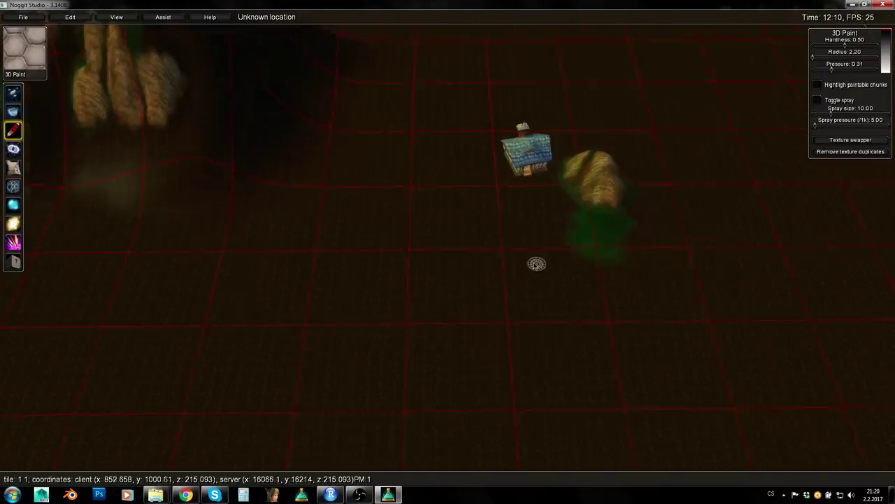
right_click_drag(537, 264, 561, 268)
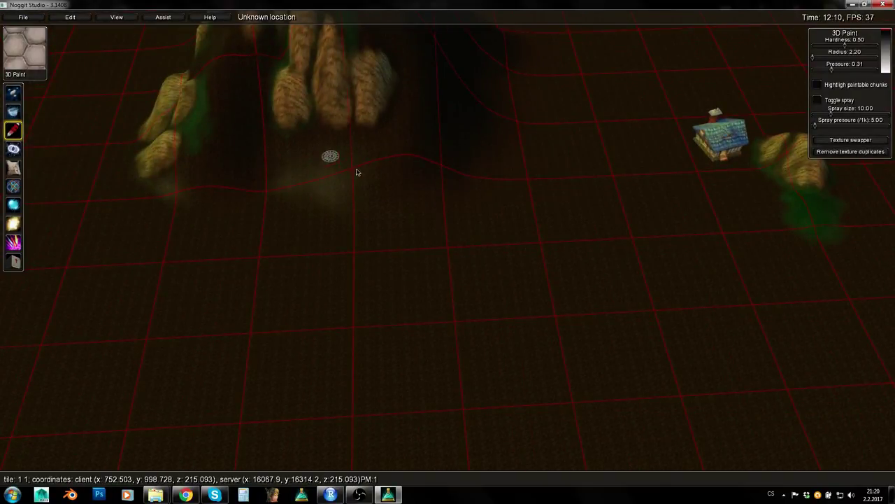
key("w")
key("a")
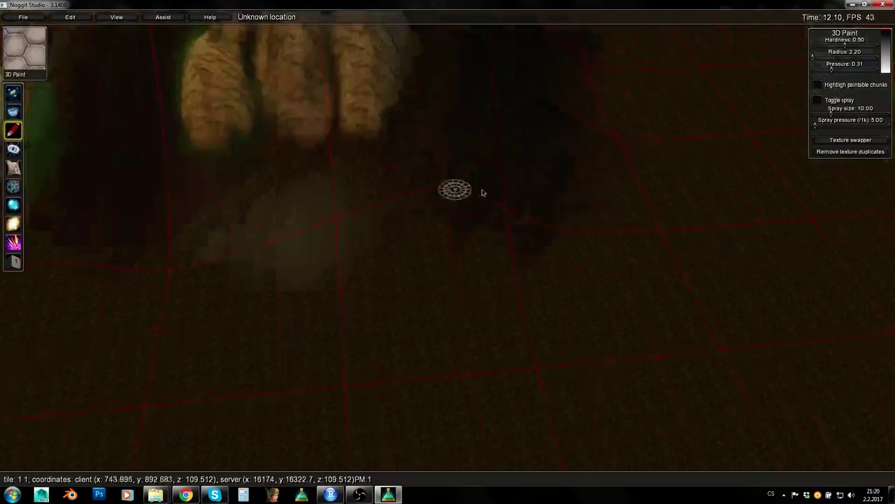
List the textures used on a flat chunk near the mountain and select the brown dirt texture.
right_click_drag(482, 194, 602, 244)
key("s")
key("w")
left_click(537, 299, "ctrl")
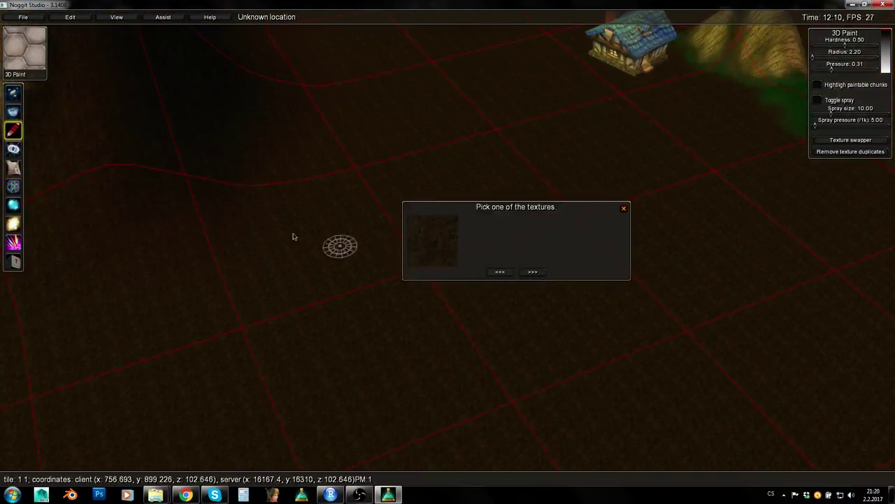
left_click(437, 239)
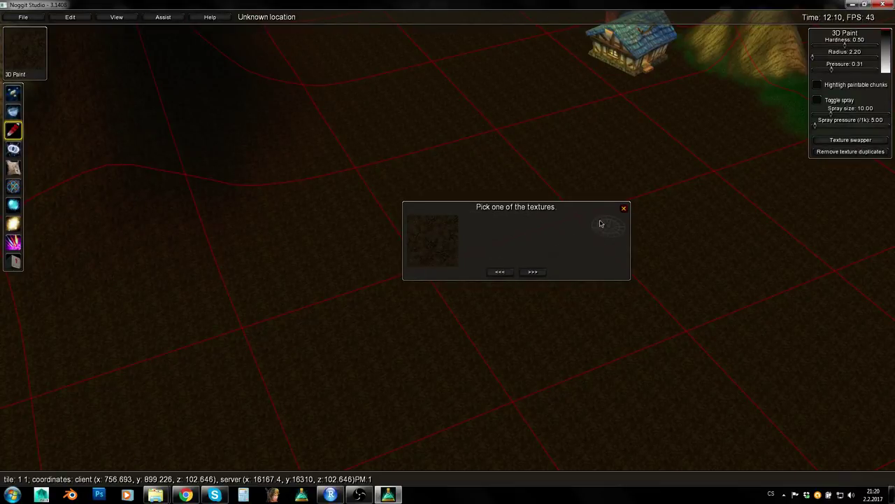
left_click(623, 209)
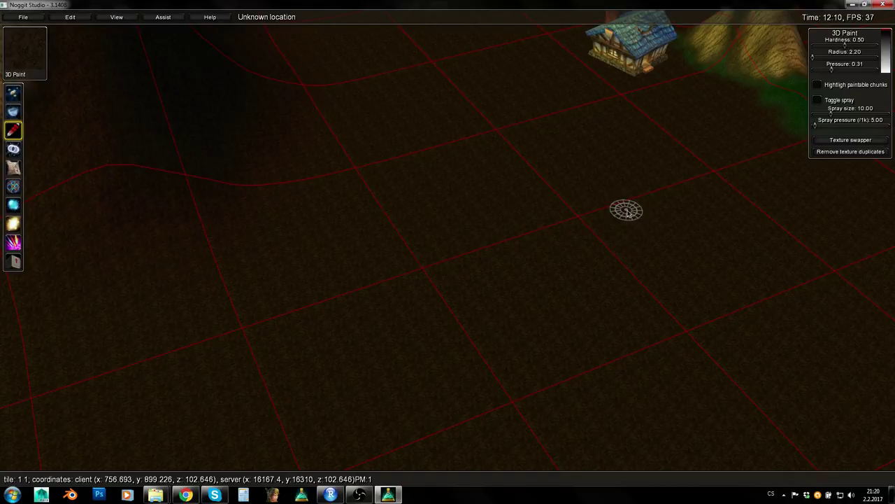
Return to the farmhouse and small hill and examine the chunks surrounding them.
key("s")
right_click_drag(625, 210, 565, 200)
key("d")
key("w")
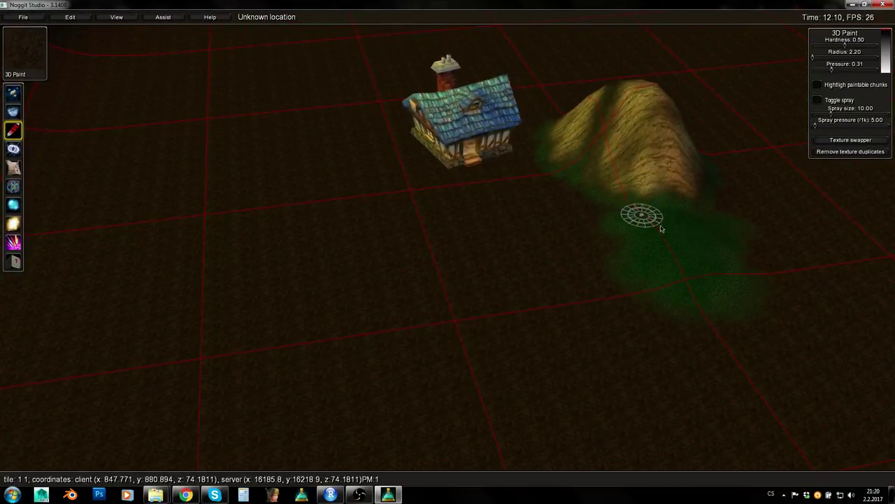
key("s")
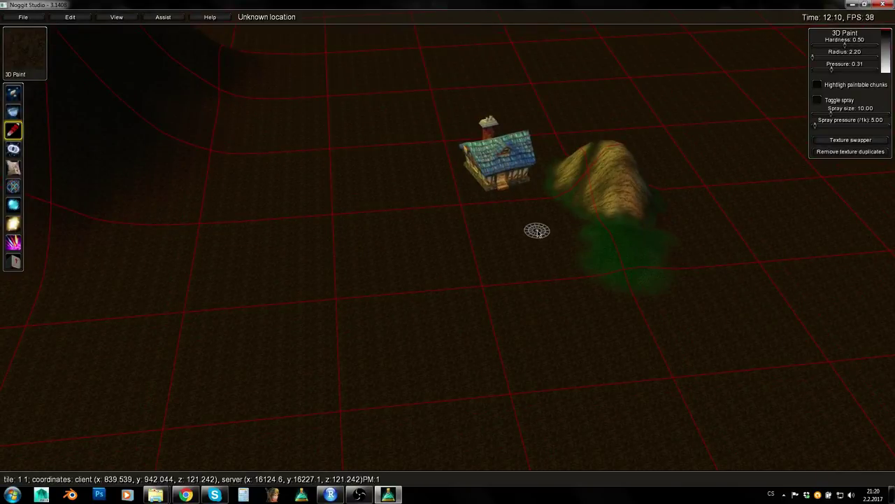
key("s")
right_click_drag(577, 246, 350, 224)
key("w")
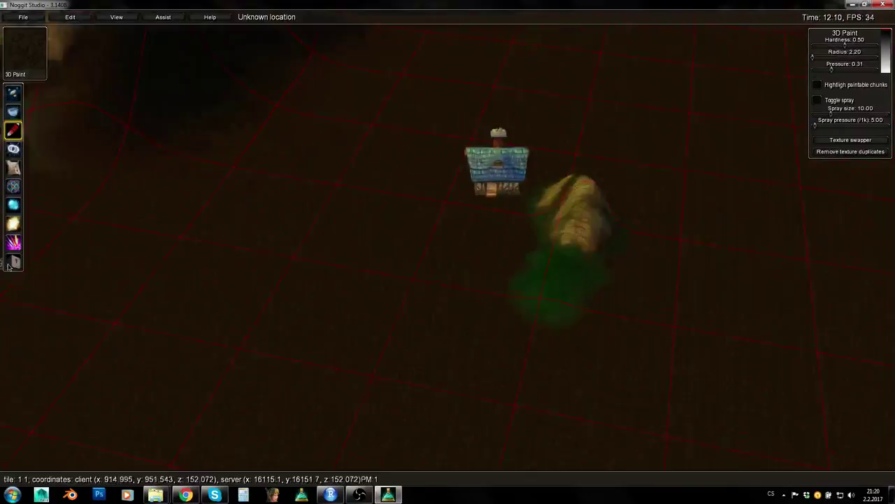
right_click_drag(358, 286, 413, 285)
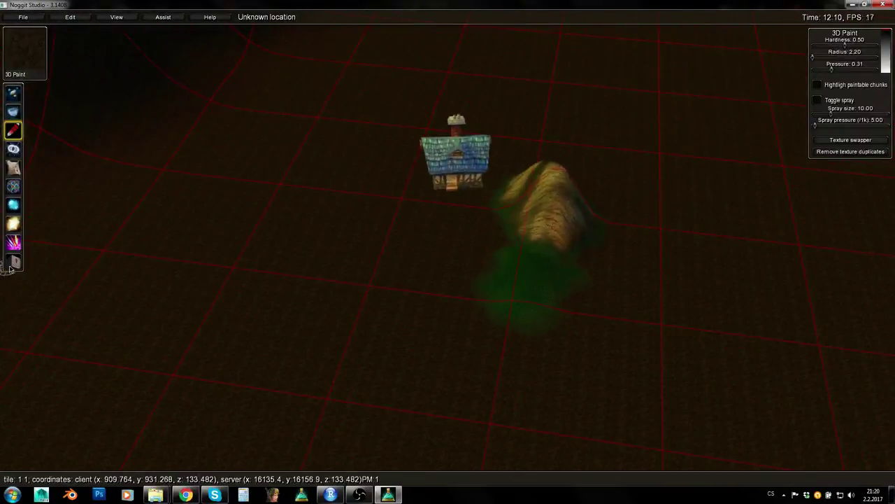
Move the farmhouse across the terrain with the object editor, place it right beside the small hill and deselect it.
left_click(11, 267)
left_click(450, 168)
middle_click_drag(450, 174, 345, 285)
key("s")
key("a")
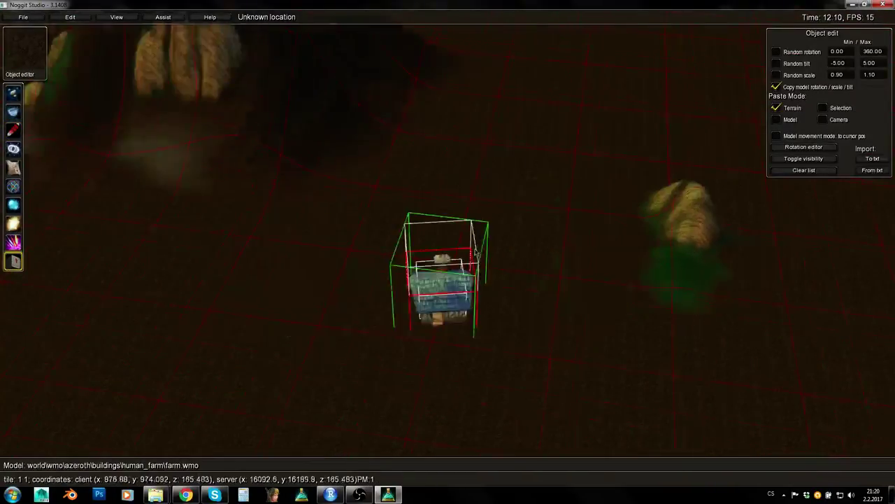
middle_click_drag(476, 252, 678, 124)
key("w")
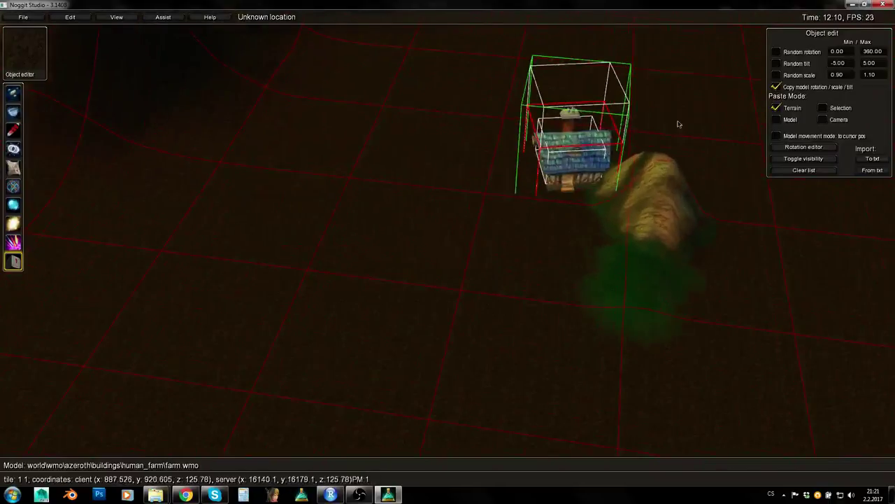
left_click(503, 258)
Pick the dark green texture from the green patch's chunk and set it as the texture swapper's destination.
right_click_drag(503, 258, 516, 248)
key("w")
key("3")
left_click(500, 213, "ctrl")
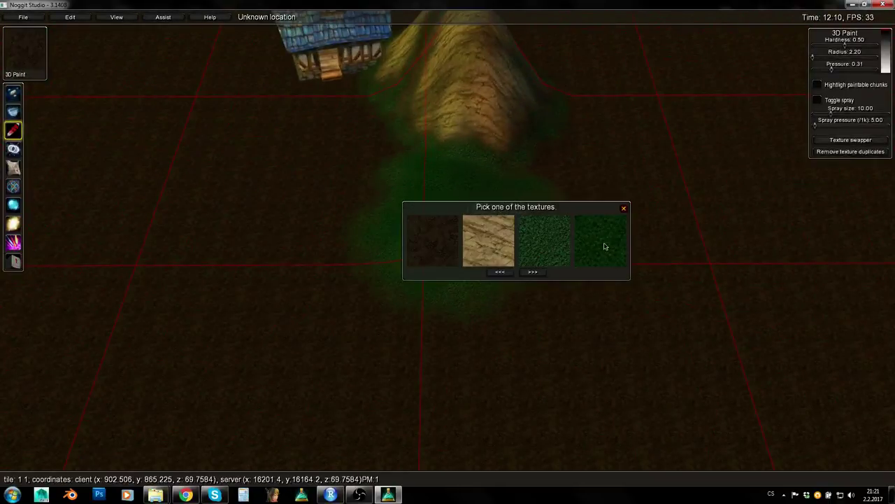
left_click(625, 208)
left_click(843, 141)
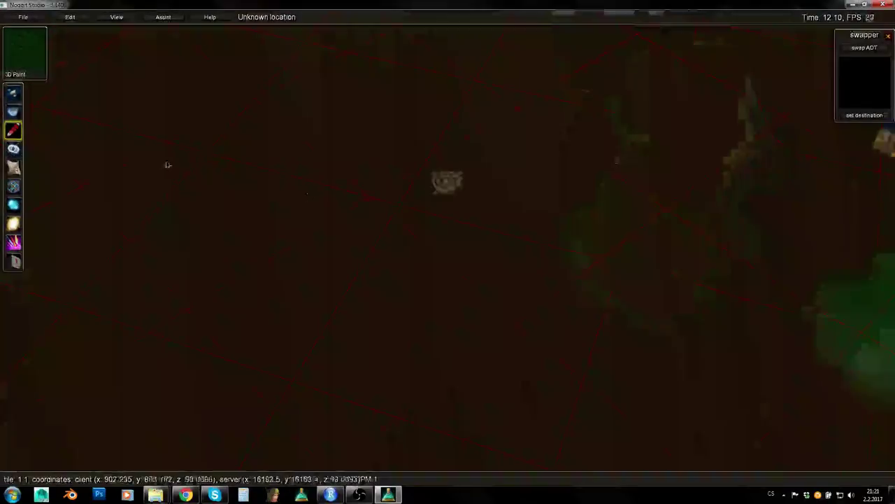
left_click(856, 116)
Pick the hexagonal stone texture from the isolated textured chunk in the yellow area and swap it with the dark green texture across the ADT.
left_click(505, 176, "ctrl")
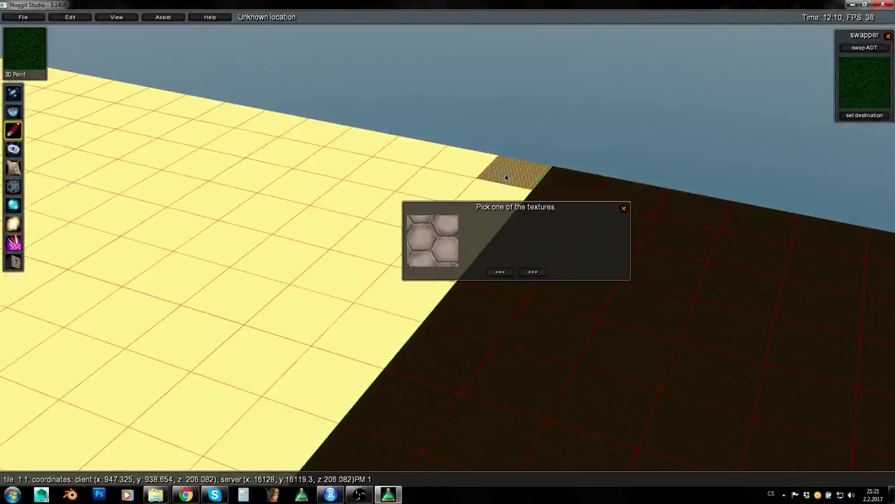
left_click(624, 209)
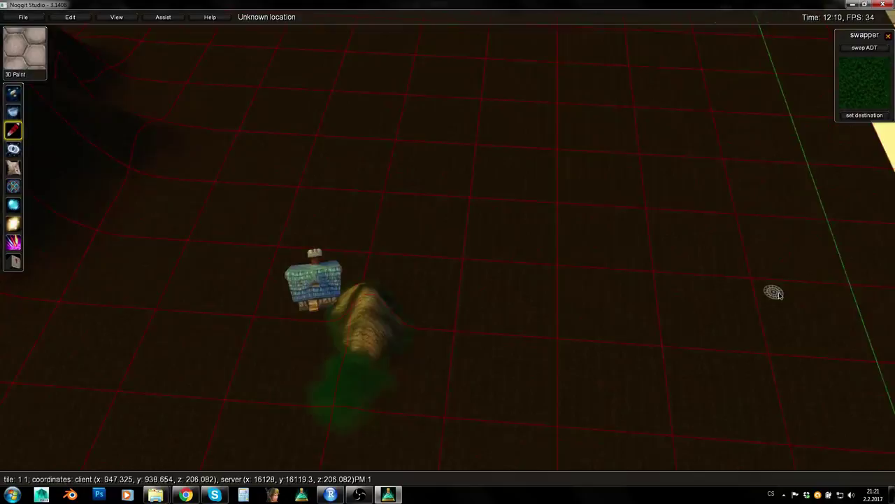
left_click(882, 49)
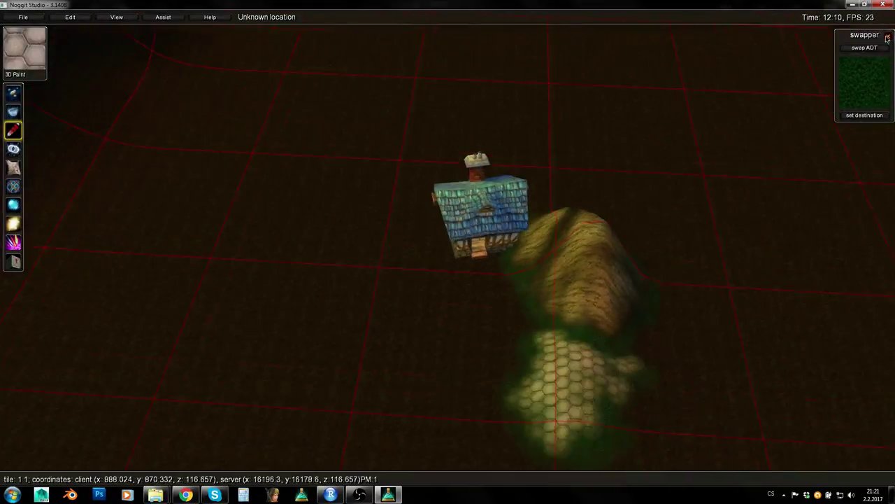
left_click(889, 36)
Pick the remaining green grass texture, set the brush radius to 5.93 and paint over the stone patch below the hill.
left_click(508, 287, "ctrl")
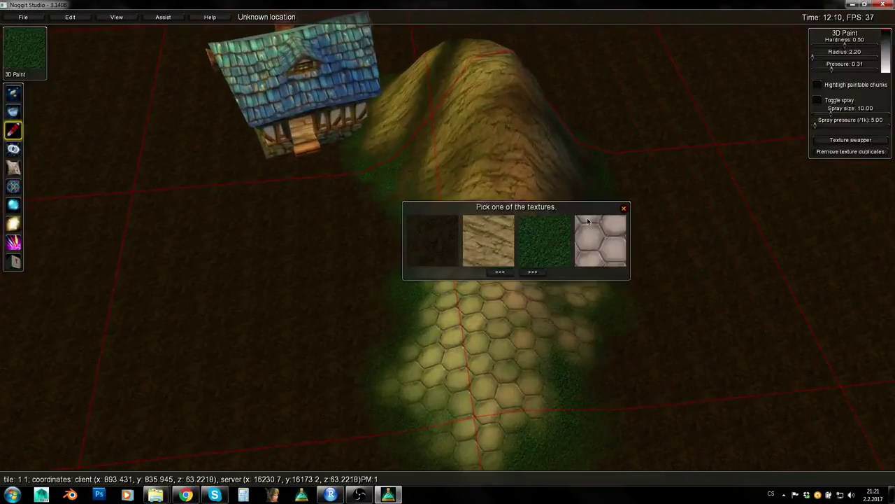
left_click(623, 210)
key("s")
left_click_drag(531, 246, 557, 248, "alt")
mouse_move(560, 301)
left_mouse_down("ctrl+shift")
mouse_move(509, 351)
mouse_move(508, 334)
mouse_move(473, 304)
mouse_move(483, 294)
mouse_move(480, 240)
mouse_move(477, 246)
mouse_move(540, 245)
mouse_move(564, 258)
mouse_move(589, 303)
mouse_move(546, 312)
mouse_move(532, 254)
mouse_move(562, 256)
mouse_move(557, 288)
mouse_move(446, 343)
mouse_move(485, 260)
mouse_move(499, 256)
left_mouse_up("ctrl+shift")
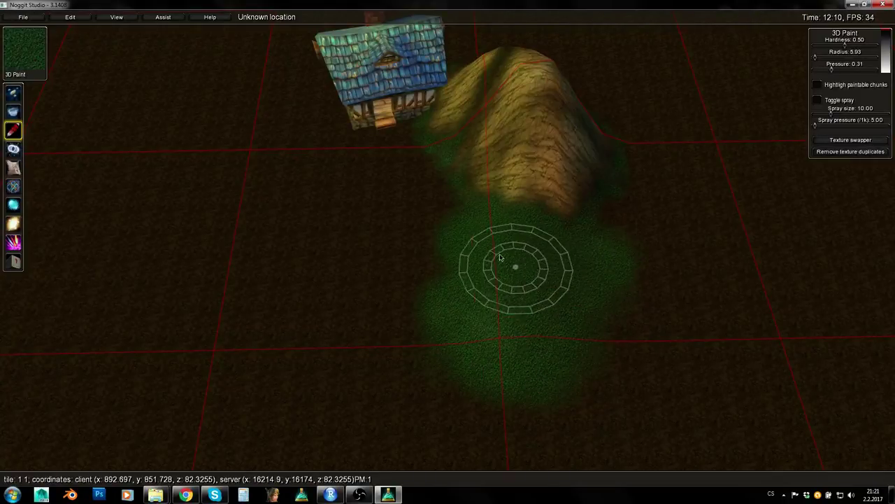
List the textures on the repainted chunk and select the hexagonal stone texture for painting.
left_click(548, 242, "ctrl")
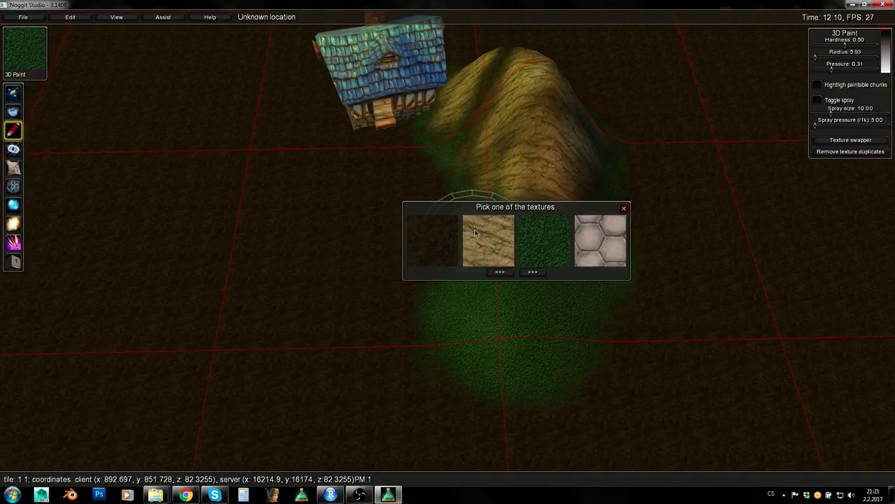
left_click(602, 237)
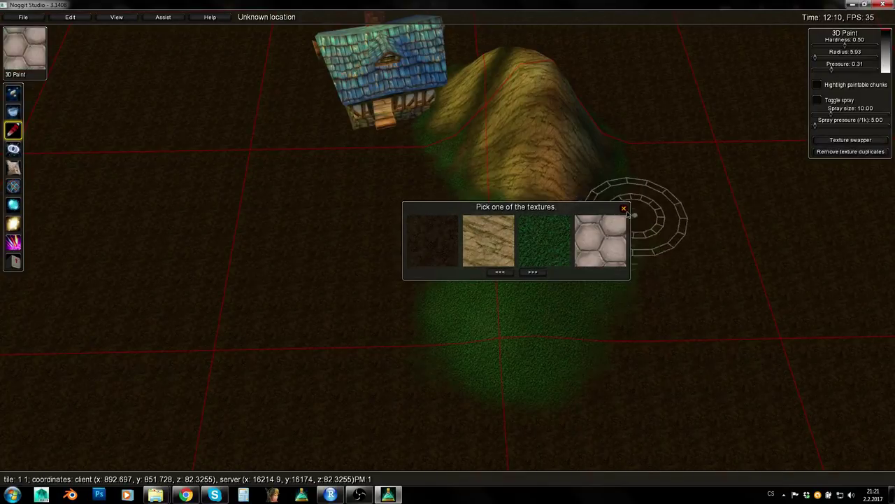
left_click(624, 207)
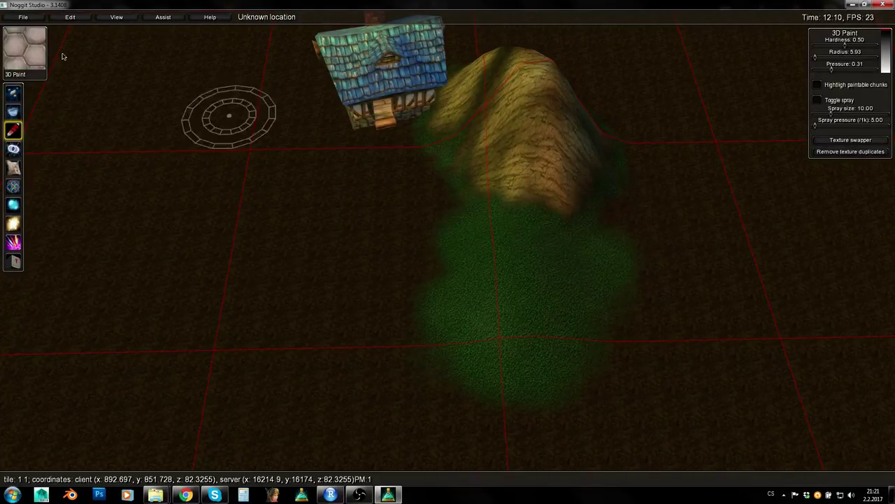
Set the paint brush pressure to 0.22 and its radius to 0.60.
key("a")
right_click_drag(500, 244, 545, 215)
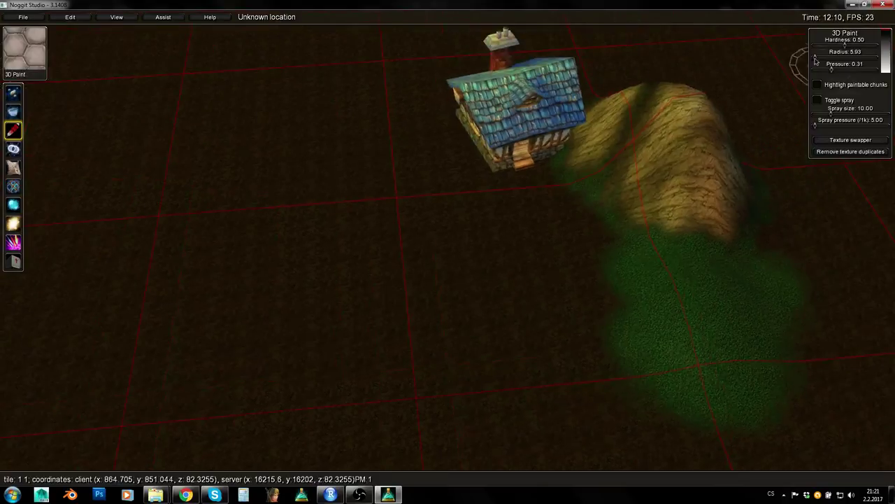
left_click_drag(832, 69, 826, 69)
key("d")
key("w")
left_click_drag(484, 237, 455, 243, "alt")
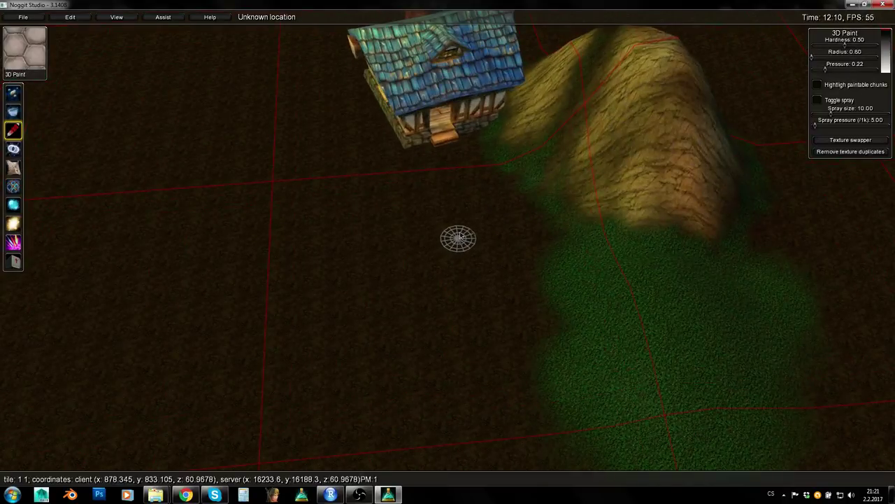
Move the farmhouse slightly away from the small hill with the object editor and deselect it.
mouse_move(461, 195)
right_mouse_down()
mouse_move(467, 179)
mouse_move(455, 146)
right_mouse_up()
left_click(14, 261)
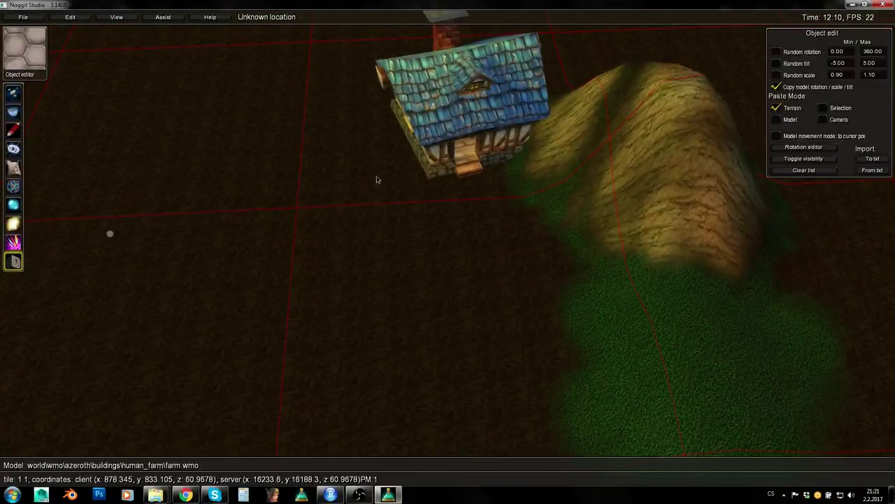
left_click(479, 138)
middle_click_drag(480, 135, 433, 123)
left_click(389, 245)
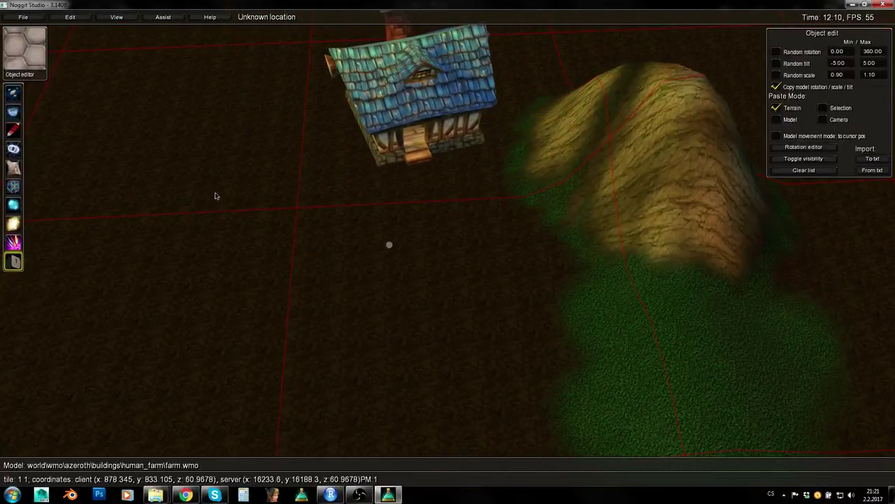
Paint a thin stone path from the farmhouse door down to a fork, with a curved branch on the side away from the hill.
left_click(14, 131)
right_click_drag(555, 206, 512, 214)
left_click_drag(502, 240, 507, 240)
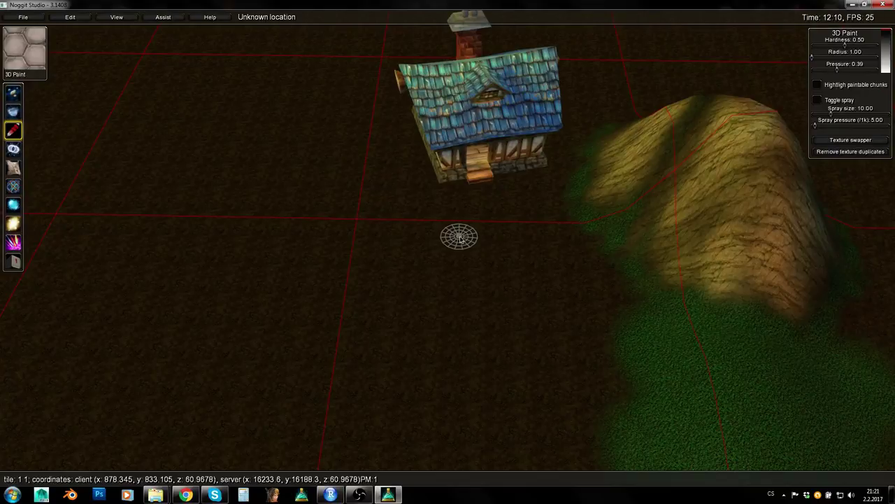
key("s")
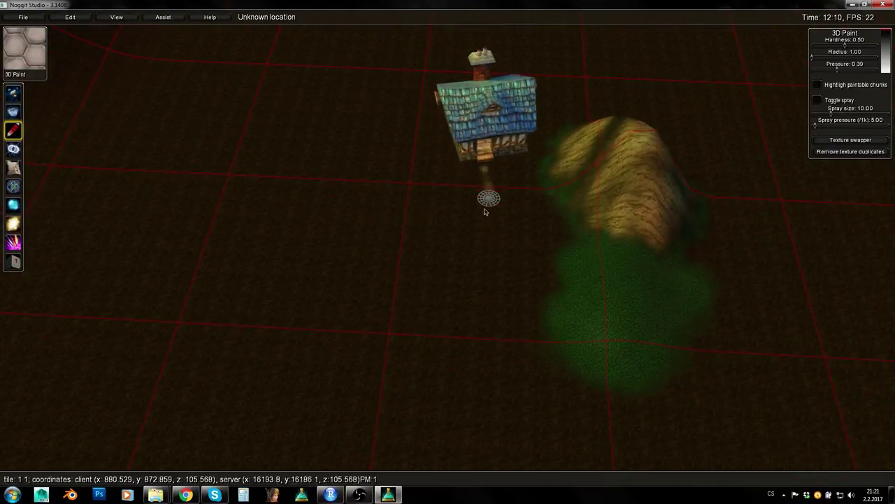
left_click_drag(480, 279, 480, 303, "shift")
right_click_drag(529, 253, 493, 259)
key("s")
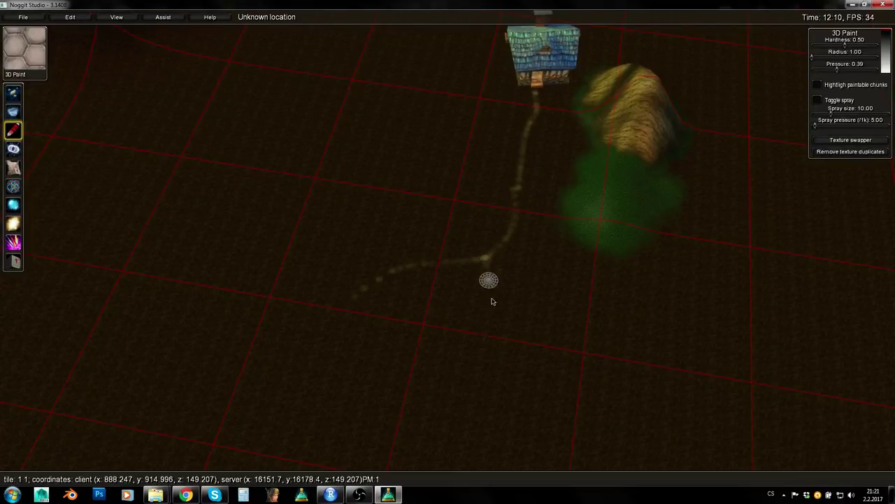
Continue the stone path from the fork in a winding second branch across the neighbouring chunks.
key("s")
right_click_drag(602, 433, 572, 259)
key("w")
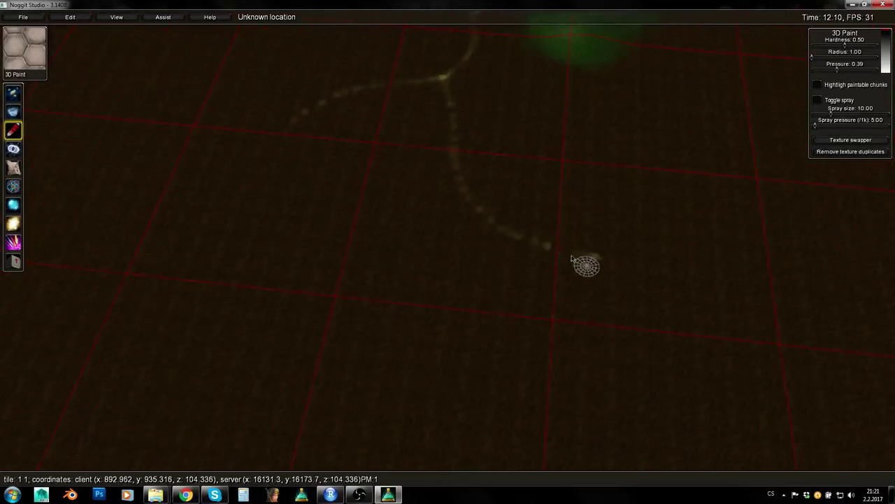
key("s")
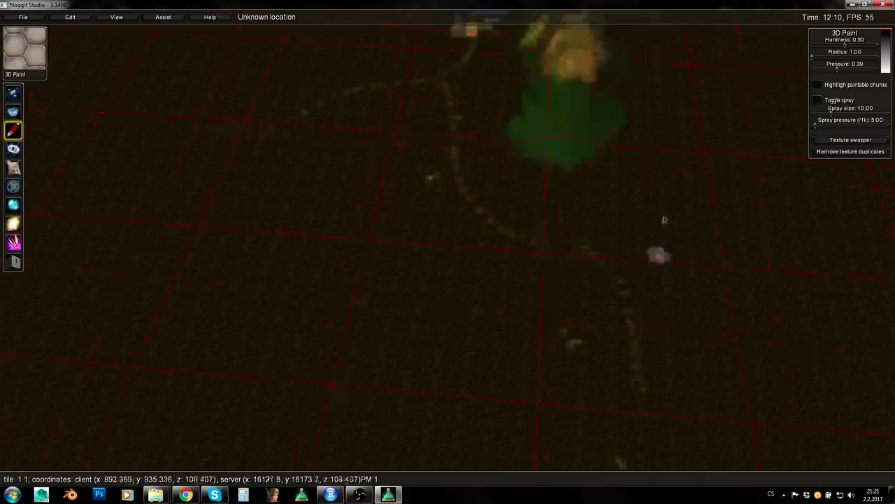
Paste a copy of the farmhouse onto the terrain beside the end of the second path branch and select it.
left_click(15, 262)
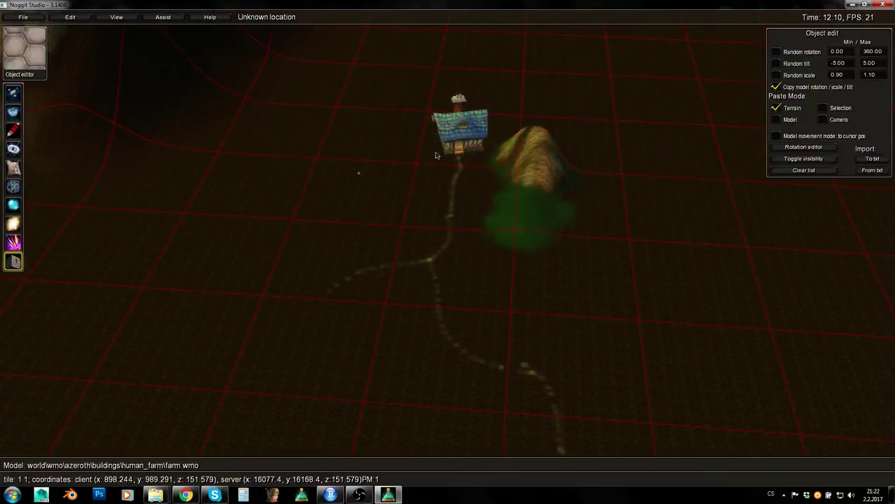
left_click(556, 313)
right_click_drag(605, 384, 555, 304)
key("ctrl+v")
left_click(585, 330)
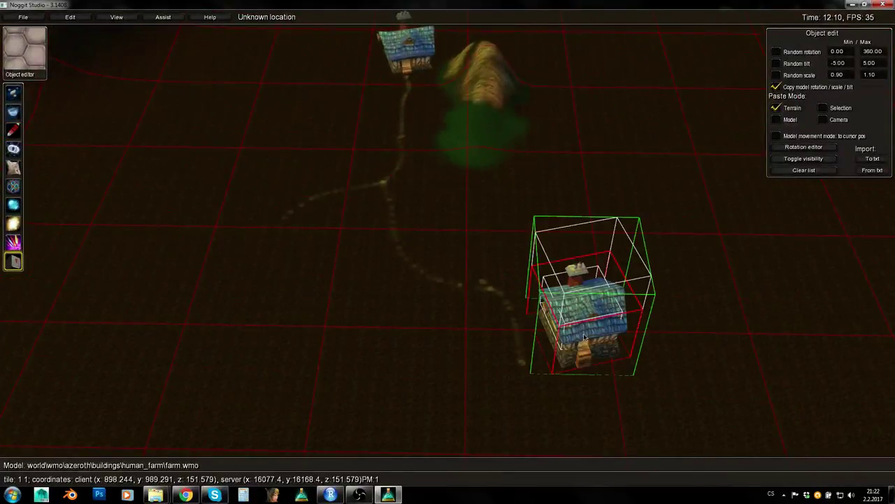
Rotate the copied farmhouse so its door faces the stone path, move it close to the path and deselect it.
key("KP_9")
middle_click_drag(590, 331, 568, 286)
key("KP_7")
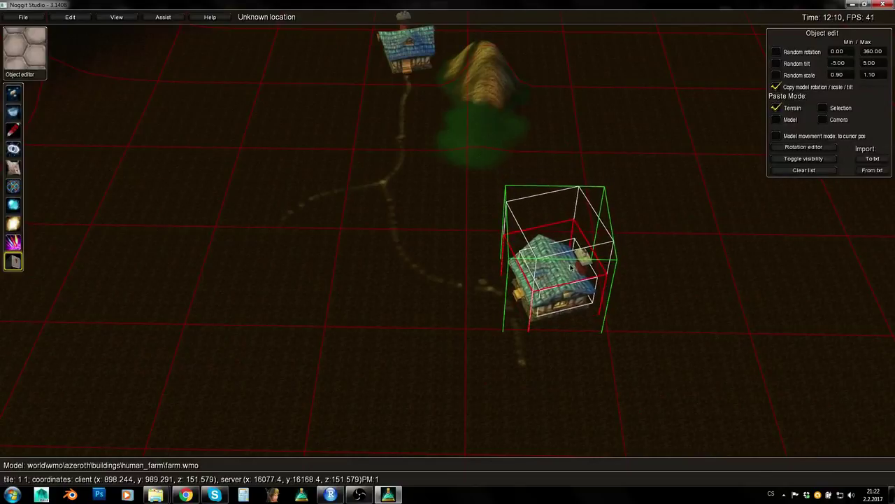
key("w")
key("w")
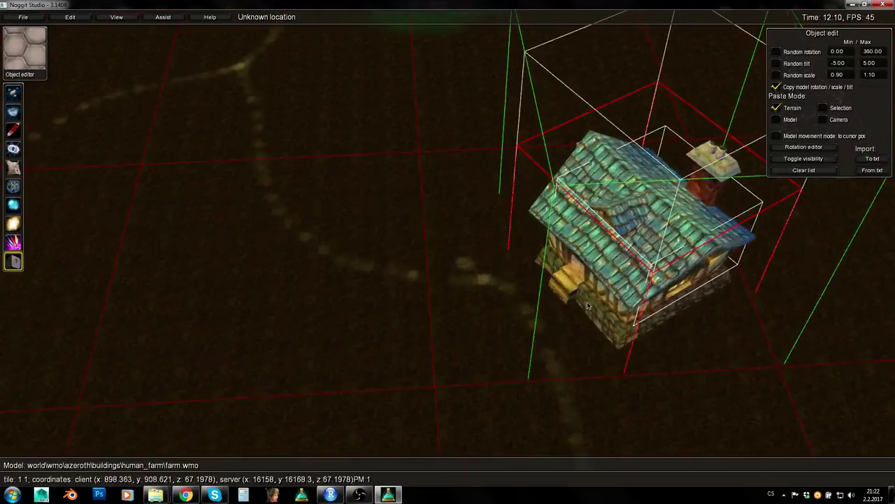
middle_click_drag(588, 305, 557, 282)
left_click(443, 320)
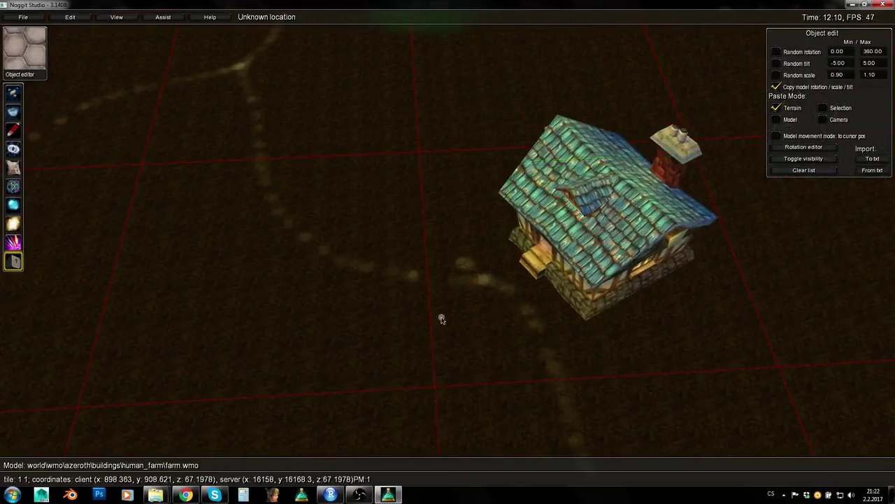
Paint a short stone connection from the path to the copied farmhouse's doorstep with the 3D Paint tool.
key("s")
key("3")
key("w")
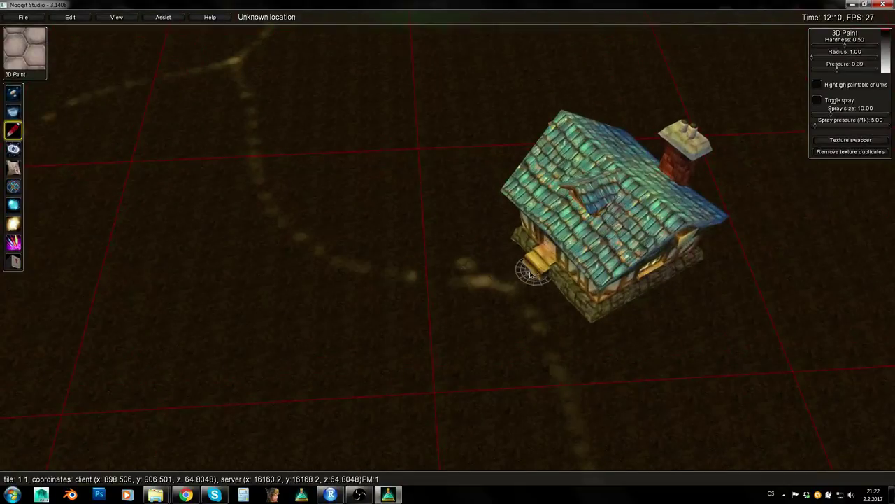
key("s")
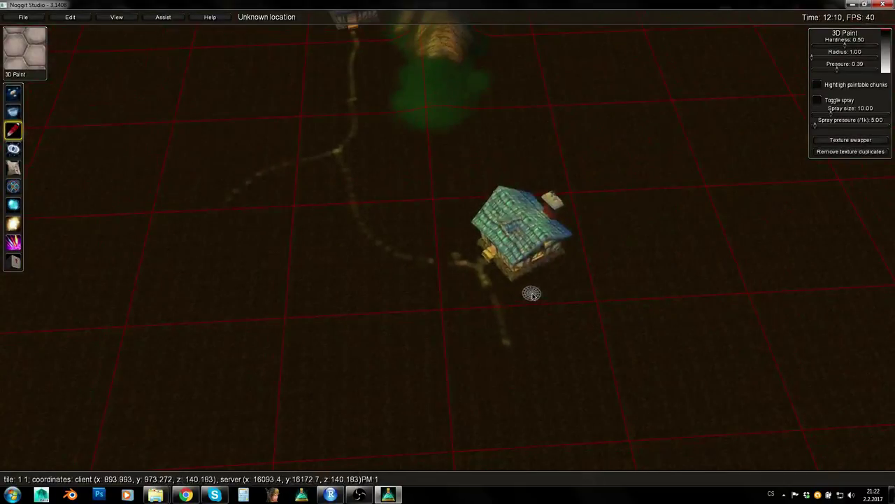
List the textures used on the chunk around the path's fork and close the list.
key("a")
mouse_move(525, 301)
right_mouse_down()
mouse_move(477, 264)
mouse_move(614, 232)
mouse_move(492, 219)
mouse_move(525, 286)
right_mouse_up()
key("w")
key("a")
key("s")
key("d")
key("w")
left_click(463, 234, "ctrl")
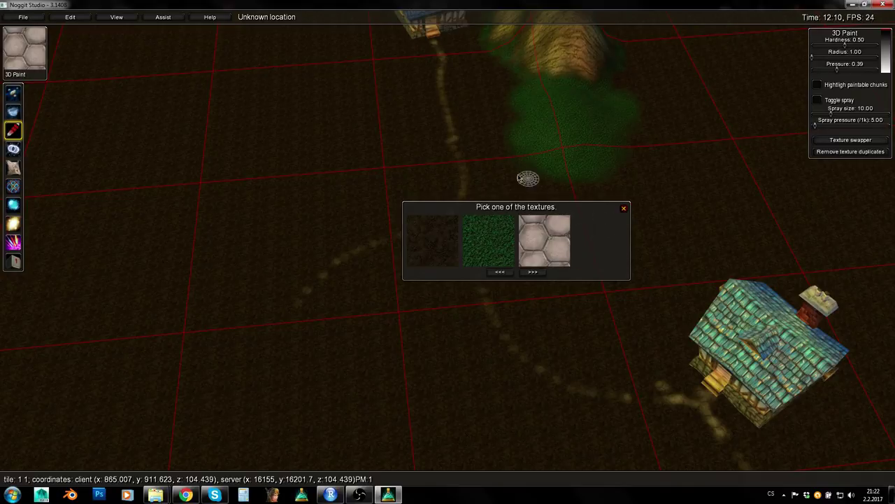
left_click(465, 105, "ctrl")
left_click(625, 209)
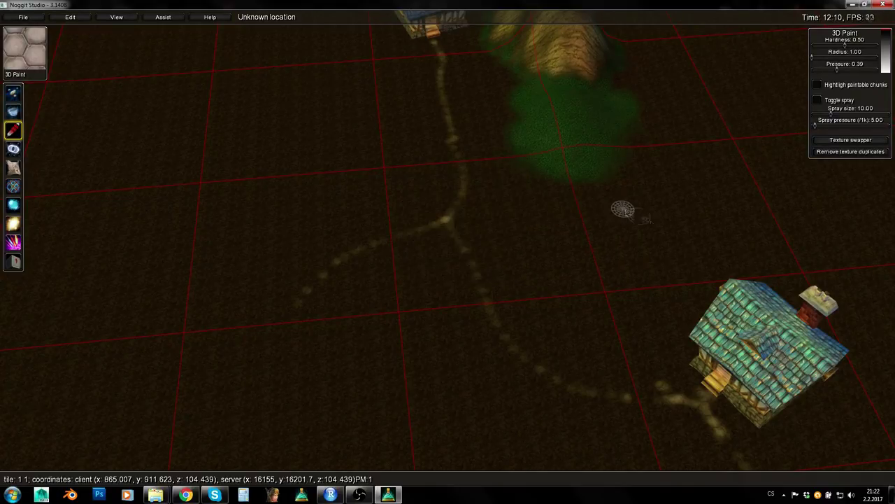
Examine the painted stone path between the two farmhouses from near and far.
key("w")
key("q")
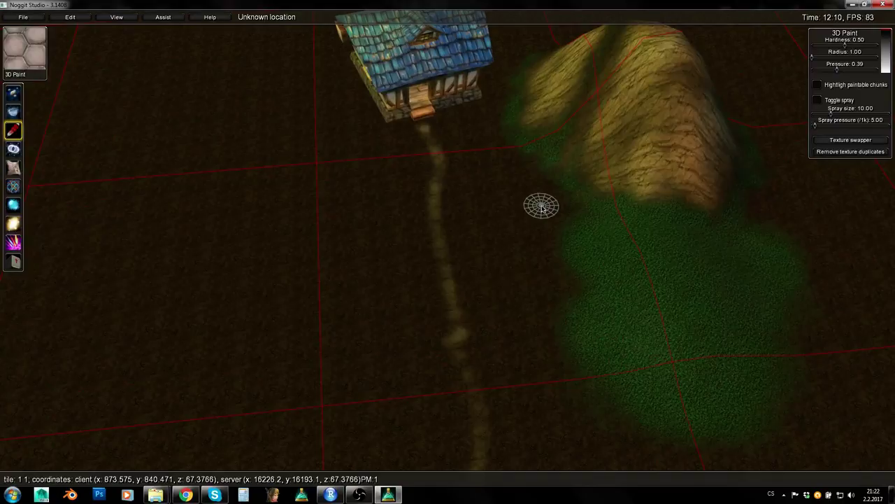
key("s")
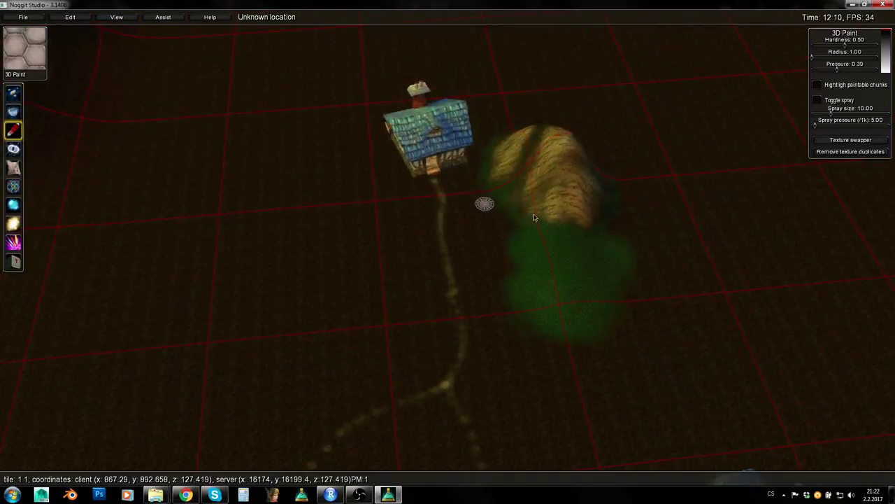
right_click_drag(537, 240, 585, 274)
key("w")
key("s")
right_click_drag(523, 263, 488, 222)
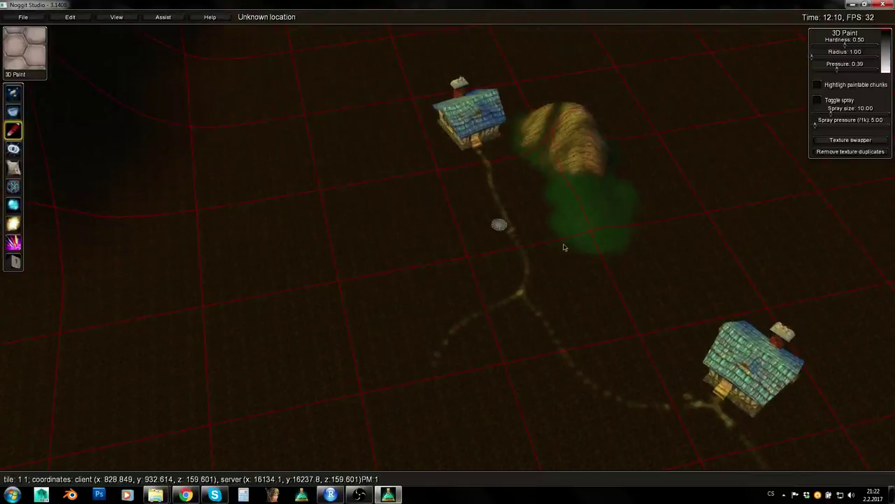
key("w")
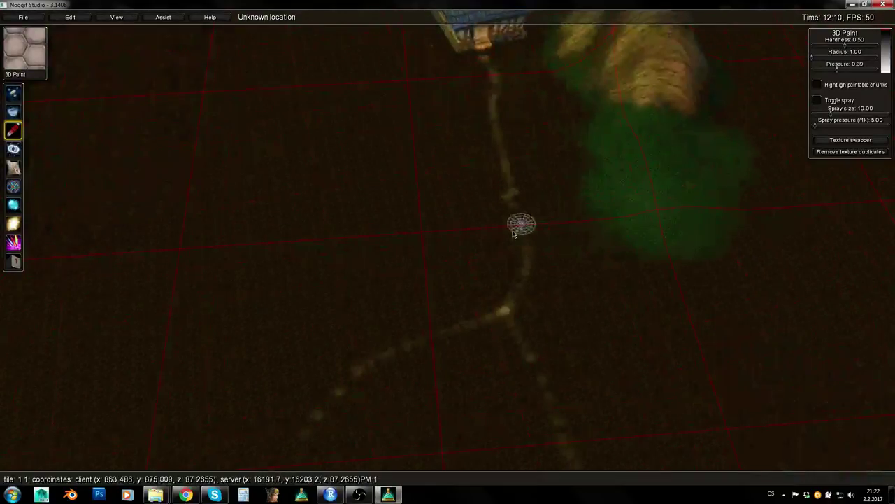
key("s")
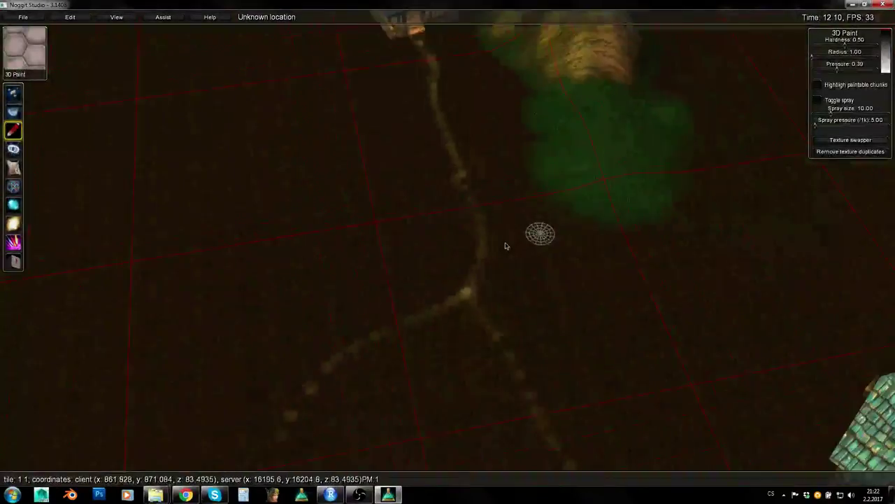
Paint two parallel curved stone tracks on the bare dirt chunk away from the farmhouses.
right_click_drag(505, 246, 435, 254)
key("a")
key("w")
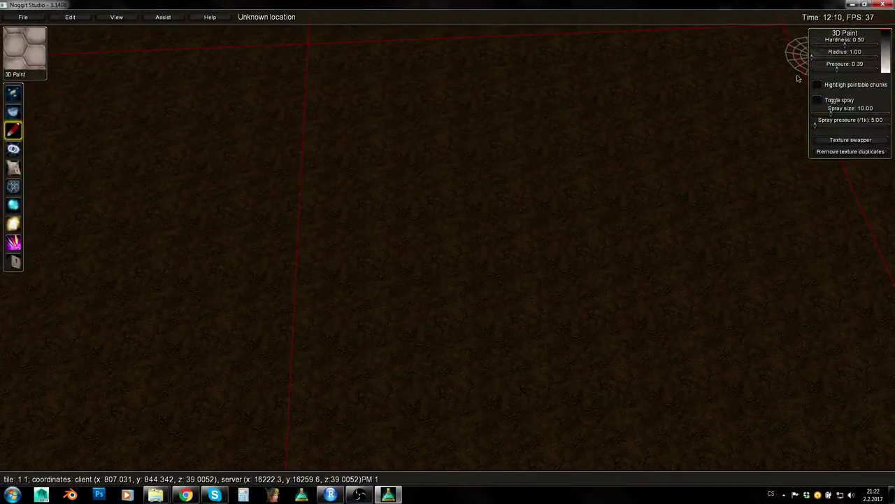
key("s")
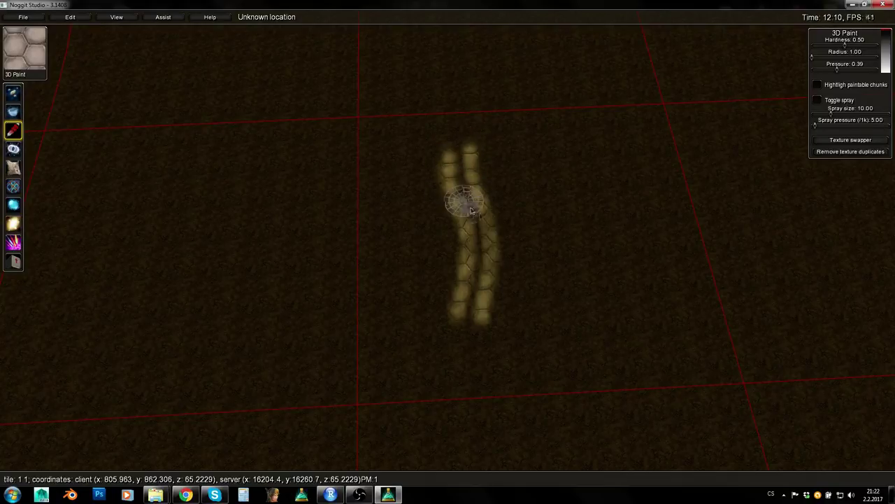
key("w")
key("s")
key("s")
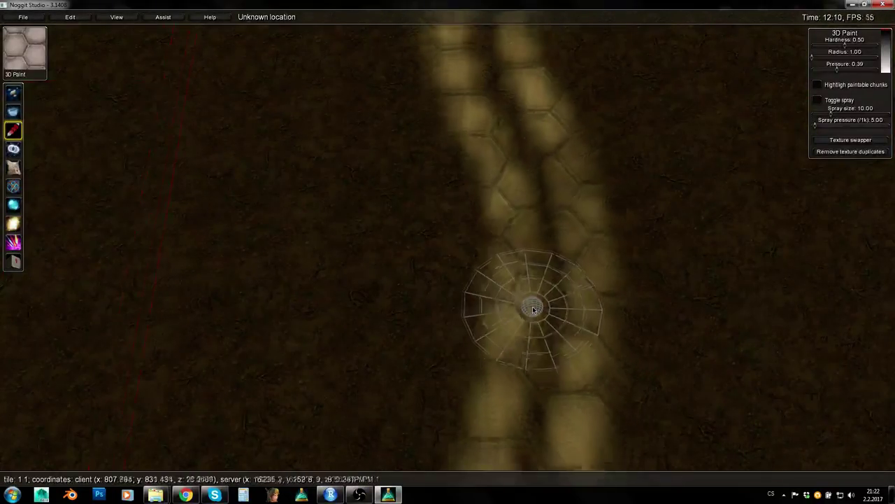
scroll(533, 309, "down", 6)
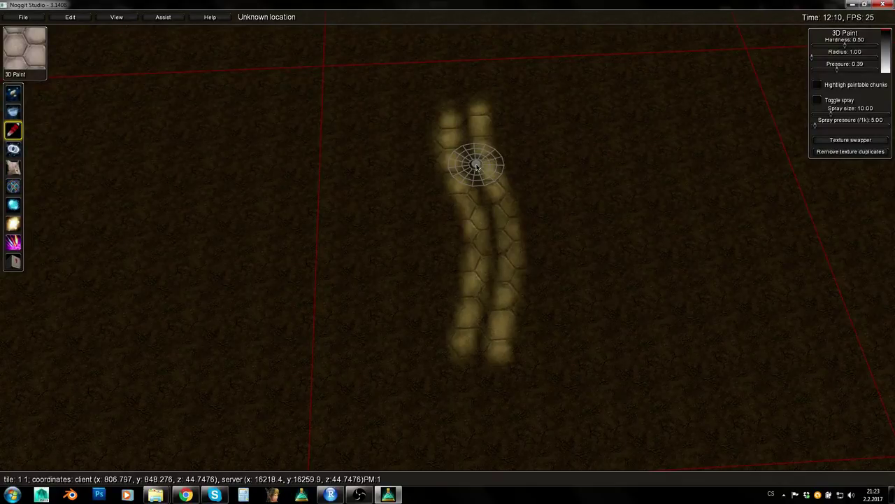
Paint a second pair of parallel stone tracks curving out from the middle of the first pair.
key("s")
key("d")
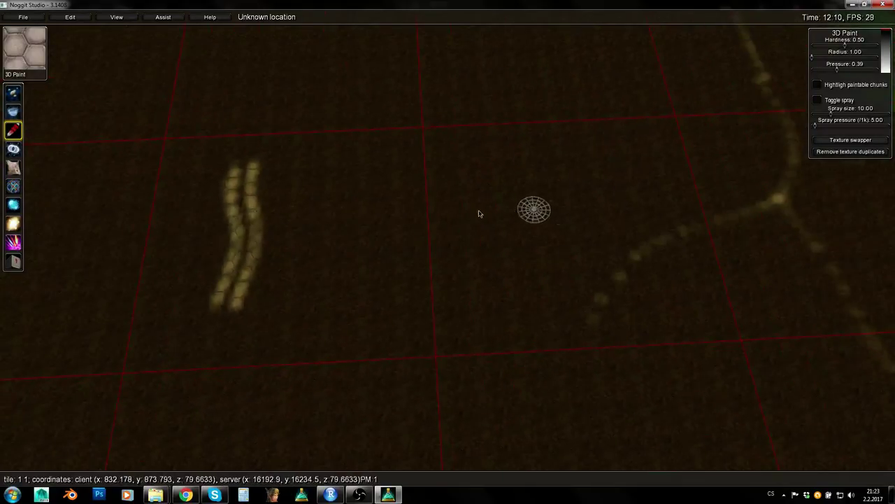
key("a")
key("w")
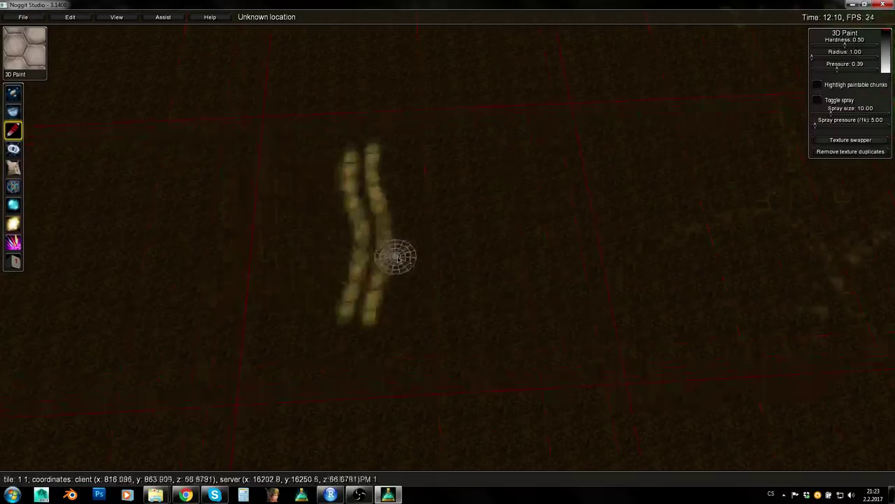
mouse_move(400, 264)
left_mouse_down()
mouse_move(444, 256)
mouse_move(500, 184)
left_mouse_up()
mouse_move(350, 281)
left_mouse_down()
mouse_move(396, 296)
mouse_move(467, 274)
mouse_move(519, 191)
left_mouse_up()
key("s")
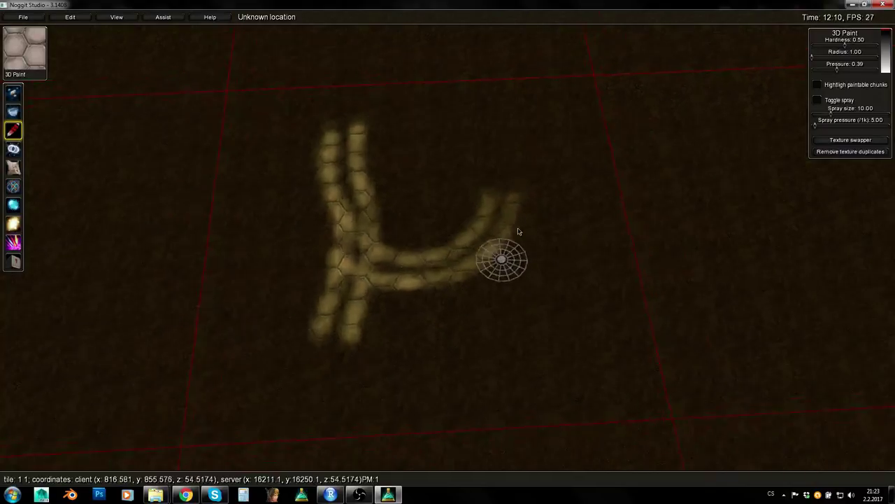
Extend both ends of the curved side tracks so they bend back alongside the first pair.
key("w")
right_click_drag(577, 172, 587, 234)
left_click_drag(588, 203, 579, 163)
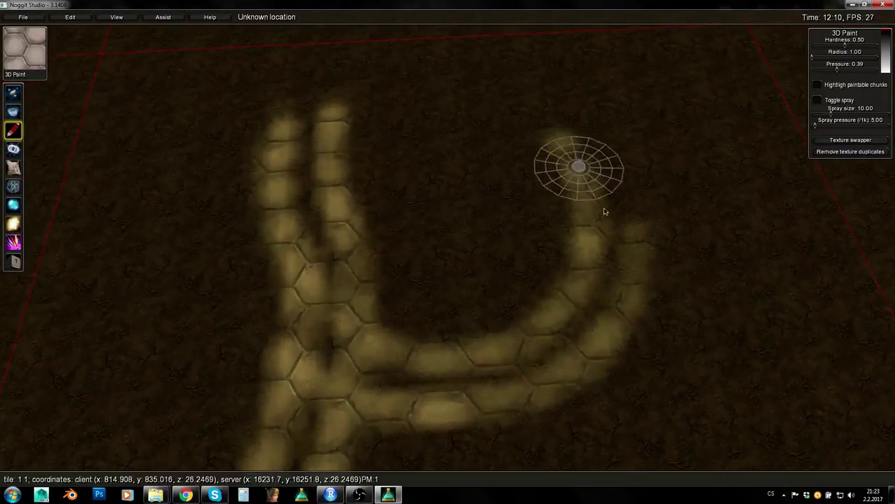
mouse_move(629, 254)
left_mouse_down()
mouse_move(623, 181)
mouse_move(584, 155)
left_mouse_up()
key("s")
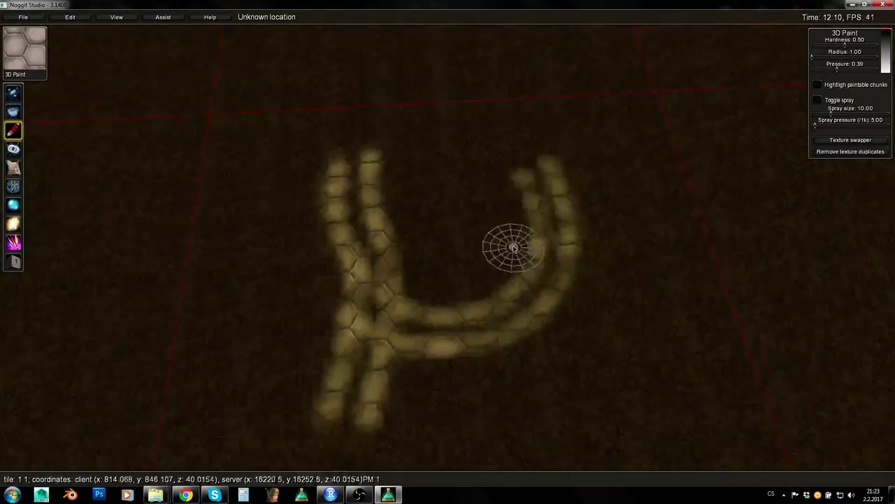
Pick the green grass texture from the texture list of a chunk near the hill.
right_click_drag(514, 248, 640, 150)
left_click(640, 150, "ctrl")
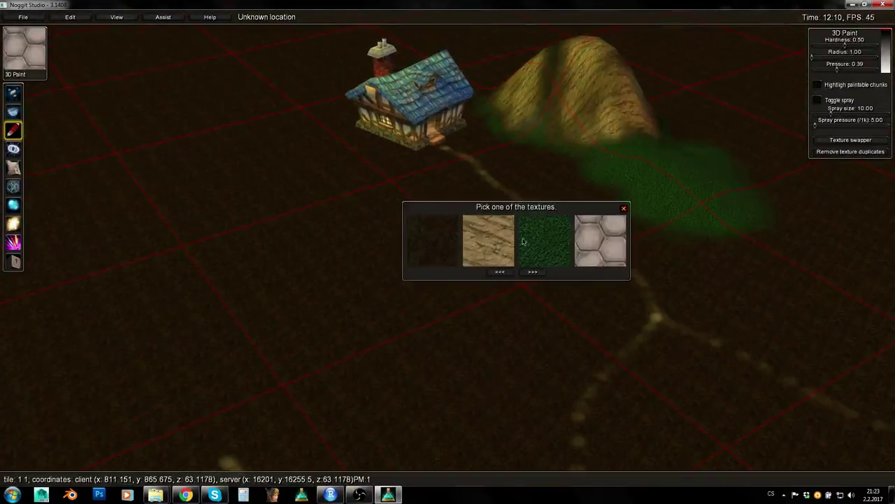
left_click(625, 208)
scroll(419, 340, "up", 5)
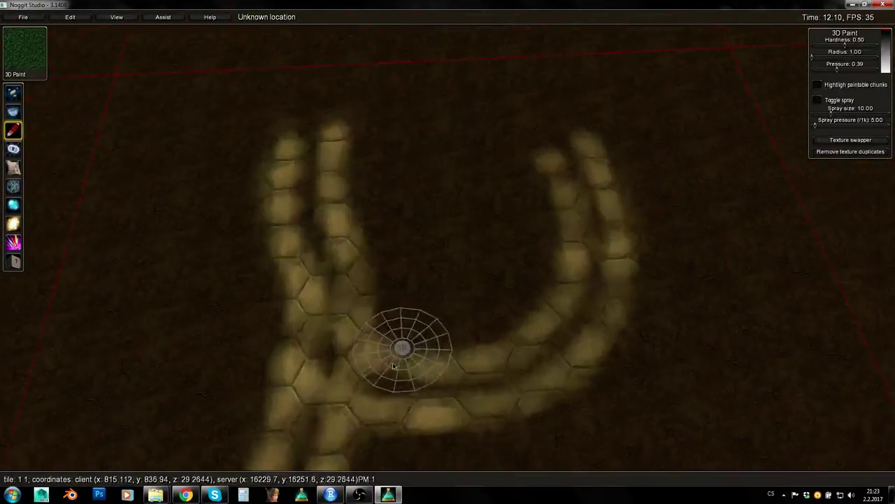
Paint green grass between the stone tracks and along their outer edges.
mouse_move(404, 395)
left_mouse_down()
mouse_move(488, 375)
mouse_move(560, 326)
mouse_move(592, 266)
mouse_move(570, 151)
mouse_move(553, 133)
mouse_move(525, 180)
mouse_move(524, 268)
mouse_move(473, 333)
mouse_move(418, 341)
mouse_move(371, 287)
mouse_move(363, 82)
left_mouse_up()
mouse_move(306, 130)
left_mouse_down()
mouse_move(303, 235)
mouse_move(327, 407)
left_mouse_up()
key("s")
mouse_move(365, 246)
left_mouse_down()
mouse_move(341, 294)
mouse_move(342, 366)
mouse_move(374, 358)
left_mouse_up()
left_click_drag(386, 326, 433, 297)
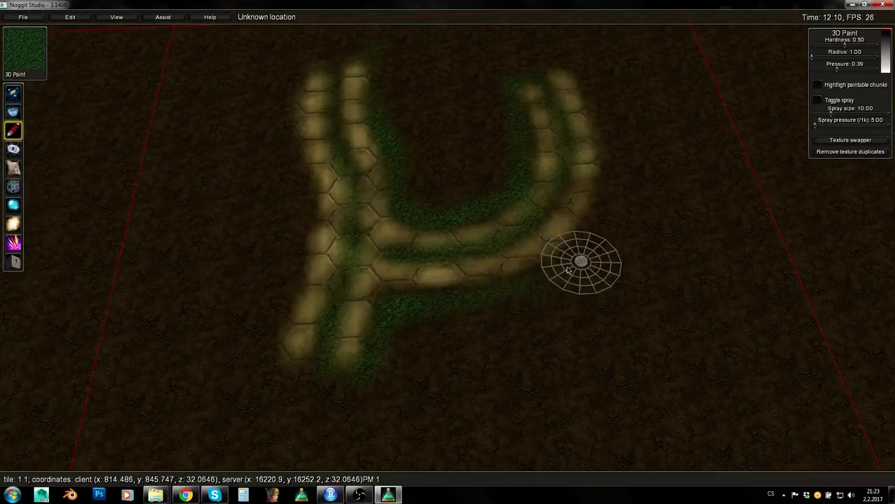
mouse_move(528, 286)
left_mouse_down()
mouse_move(609, 206)
mouse_move(594, 90)
mouse_move(607, 124)
left_mouse_up()
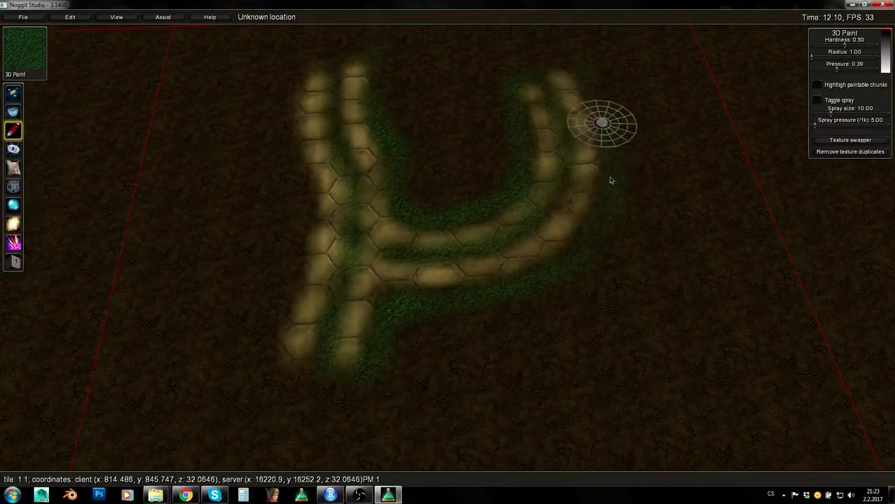
mouse_move(257, 281)
left_mouse_down()
mouse_move(261, 359)
mouse_move(289, 240)
mouse_move(290, 250)
mouse_move(287, 65)
mouse_move(306, 334)
left_mouse_up()
Examine the grass-edged stone tracks from a low angle and from farther away.
key("s")
mouse_move(306, 334)
right_mouse_down()
mouse_move(392, 297)
mouse_move(448, 228)
mouse_move(466, 181)
mouse_move(490, 209)
right_mouse_up()
key("w")
key("s")
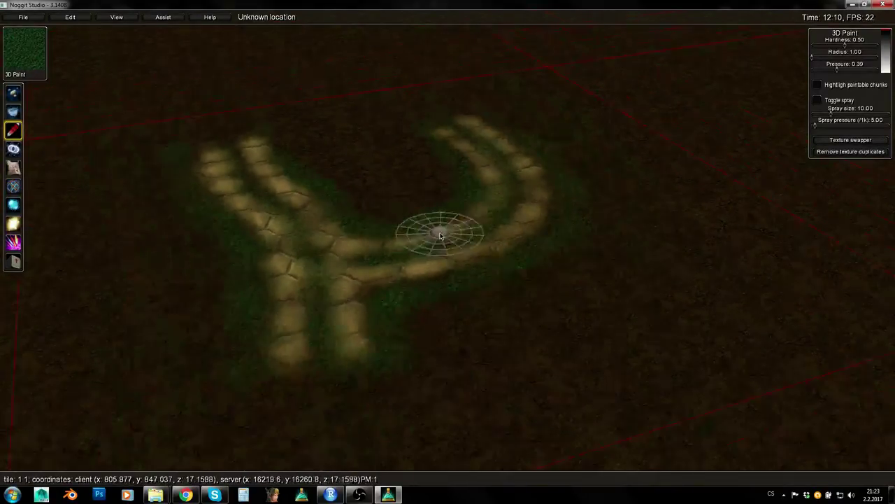
key("d")
key("s")
key("d")
key("q")
List the textures of the chunk beside the grassy tracks and select the hexagonal stone texture for painting.
right_click_drag(436, 228, 386, 261)
key("w")
left_click(588, 264, "ctrl")
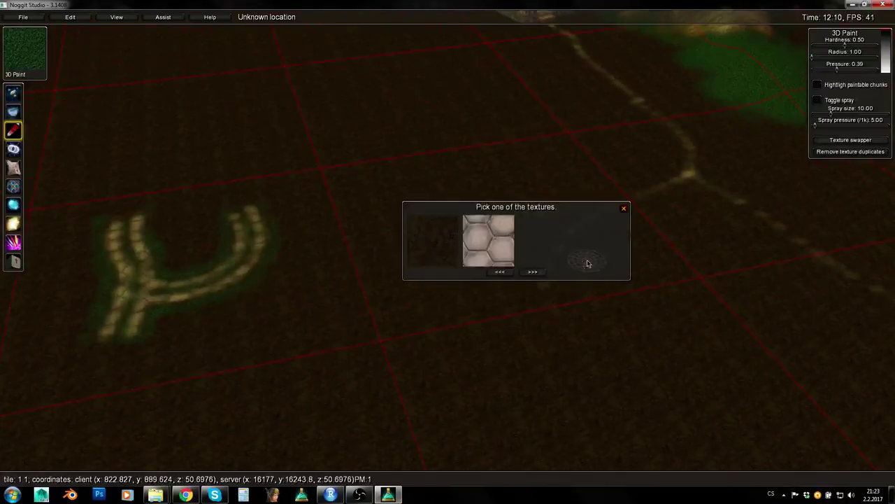
left_click(624, 208)
key("q")
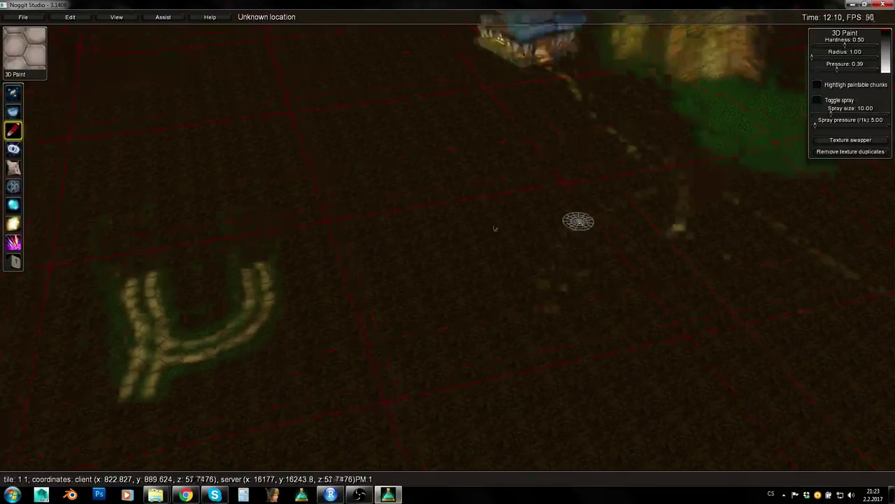
Examine the grass-edged stone tracks and the faint stone trail beside them up close.
key("w")
key("a")
right_click_drag(301, 246, 378, 347)
key("w")
key("a")
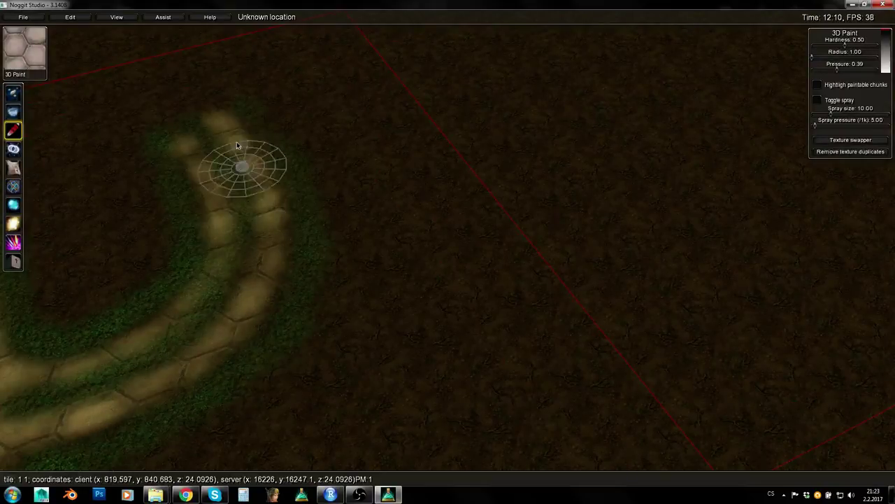
key("s")
key("d")
mouse_move(392, 349)
right_mouse_down()
mouse_move(470, 300)
mouse_move(510, 348)
right_mouse_up()
key("w")
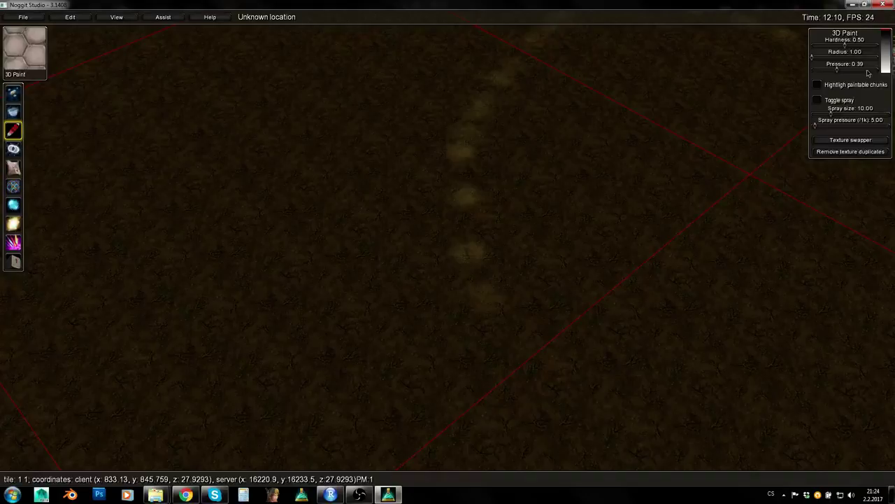
Paint hexagonal stones at pressure 0.35 over the faint trail's lower end, widening it up toward the junction.
key("s")
key("d")
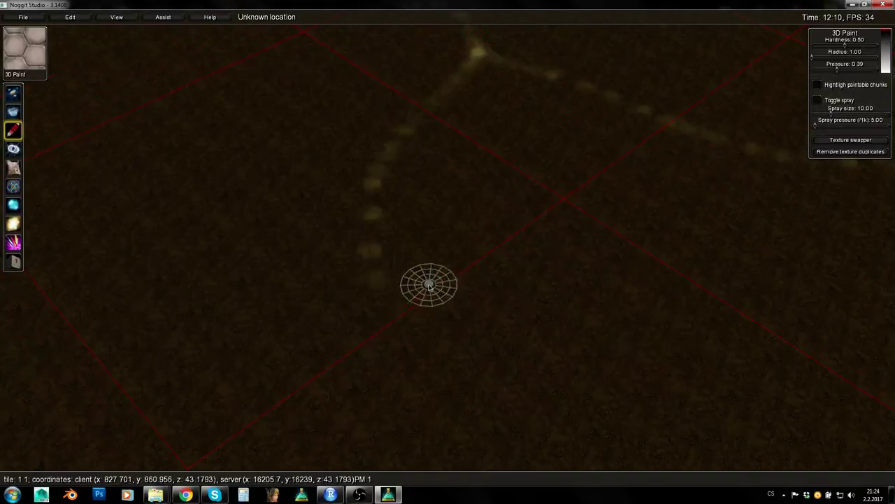
key("w")
key("a")
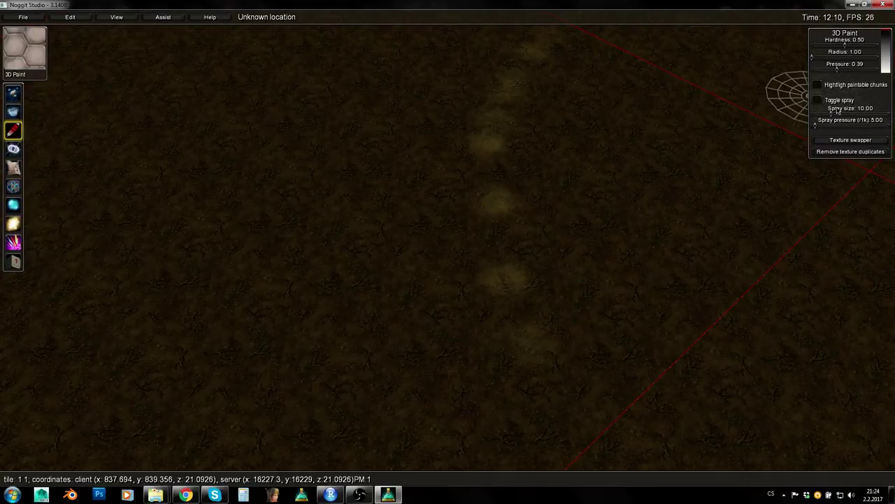
key("s")
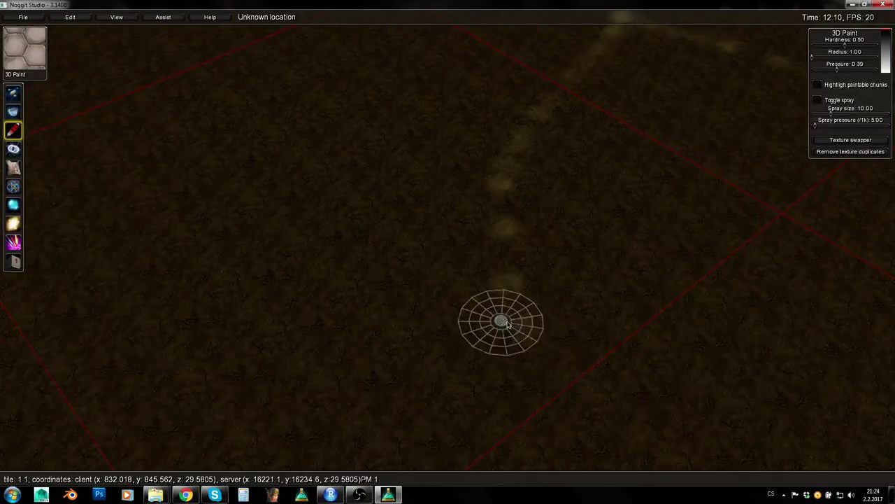
mouse_move(508, 326)
left_mouse_down()
mouse_move(504, 270)
mouse_move(519, 300)
left_mouse_up()
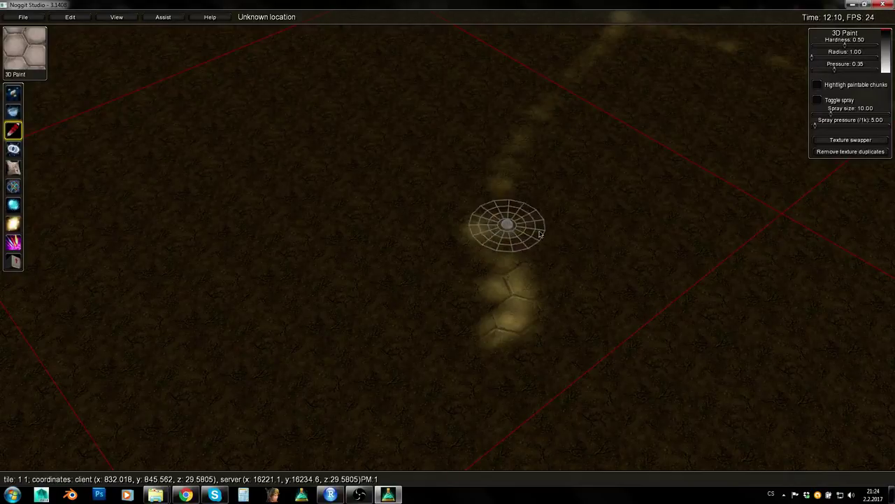
mouse_move(540, 234)
left_mouse_down("shift")
mouse_move(493, 183)
mouse_move(507, 219)
left_mouse_up("shift")
key("F7")
right_click_drag(507, 219, 503, 196)
left_click_drag(502, 196, 524, 185, "shift")
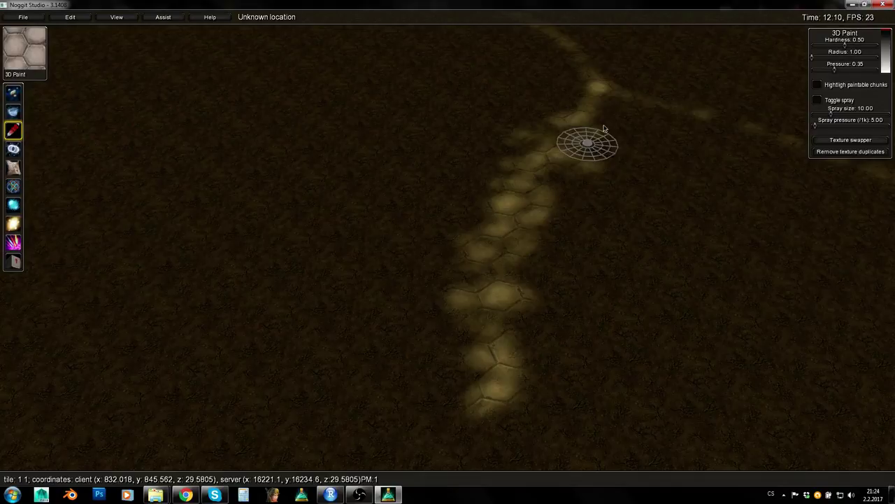
Extend the wider stone path past the junction toward the farmhouse with a brush radius of 1.07.
key("w")
key("d")
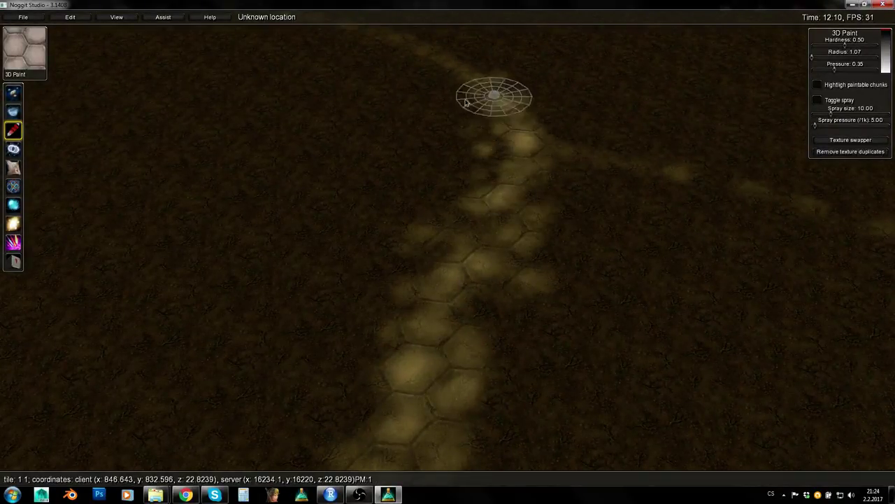
right_click_drag(458, 70, 469, 172)
key("w")
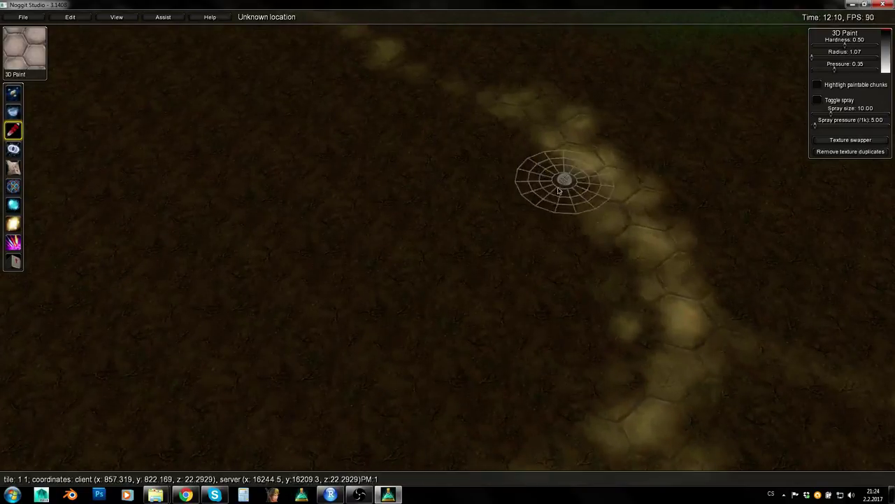
left_click_drag(383, 100, 436, 104, "shift")
key("w")
key("a")
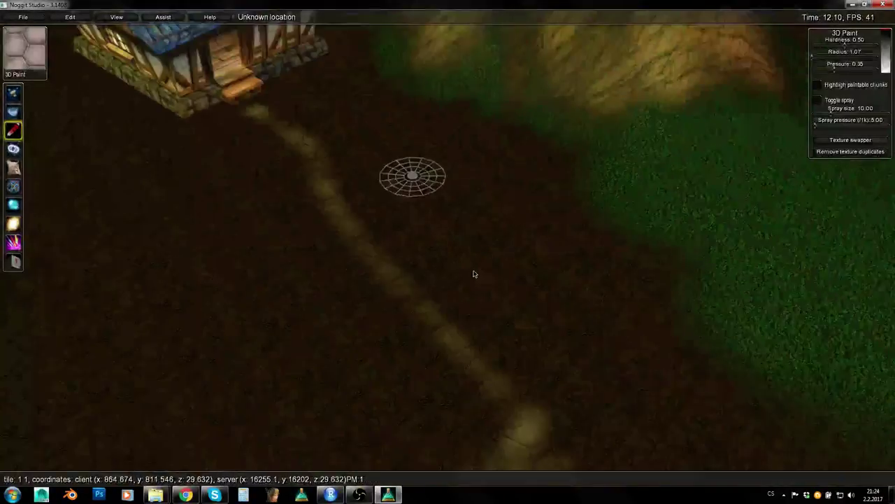
mouse_move(525, 444)
left_mouse_down("shift")
mouse_move(562, 399)
mouse_move(457, 347)
mouse_move(501, 411)
left_mouse_up("shift")
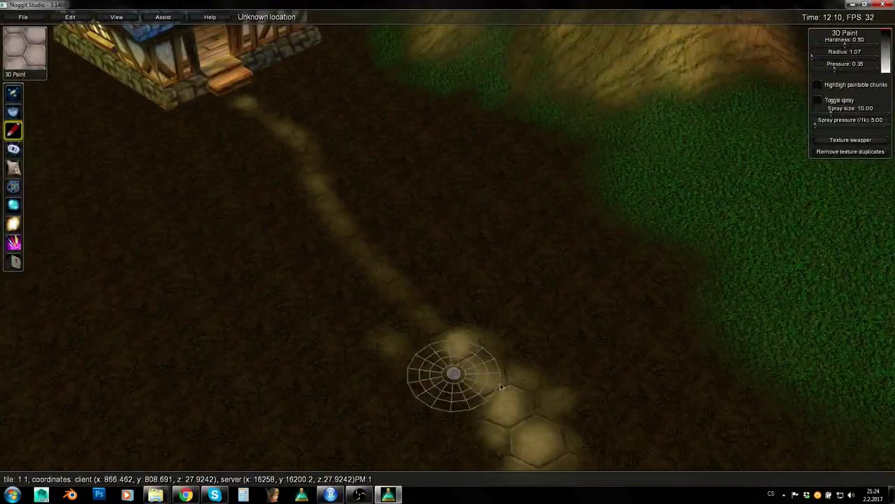
Fill the gaps along the stone path with a softer brush of radius 2.27 and pressure 0.14.
key("s")
right_click_drag(594, 398, 508, 396)
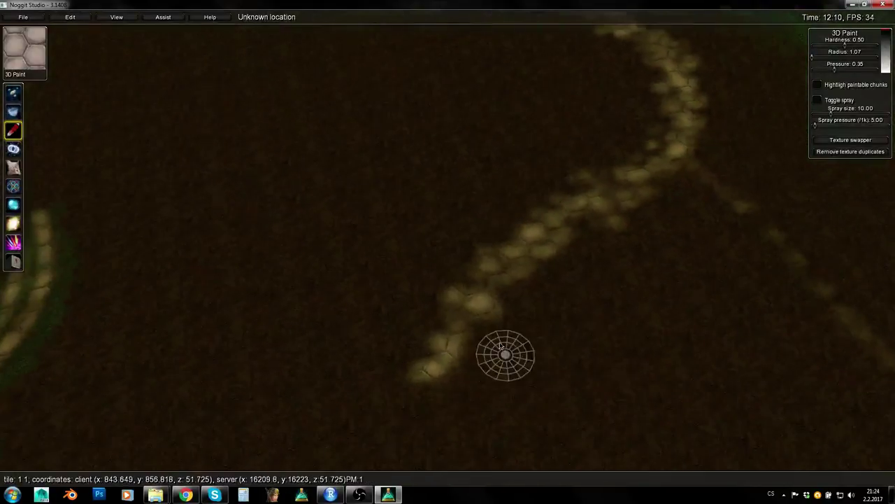
key("w")
key("e")
left_click_drag(452, 355, 454, 348, "alt")
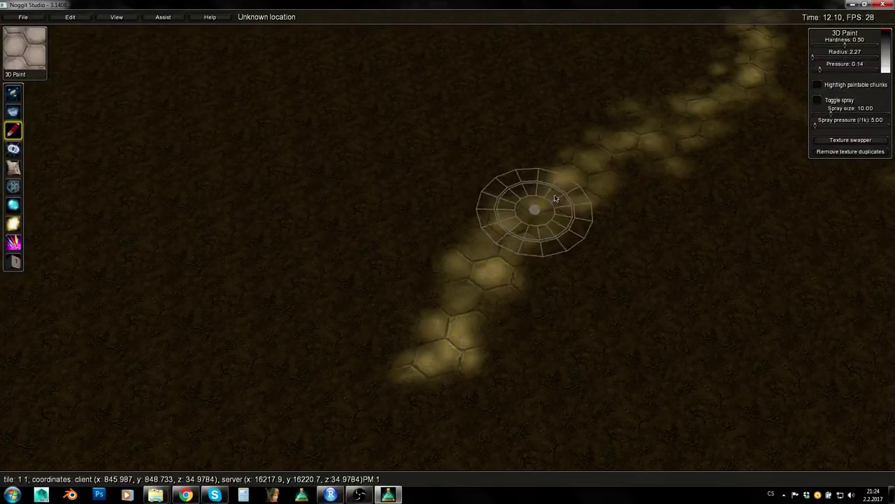
right_click_drag(568, 189, 655, 108)
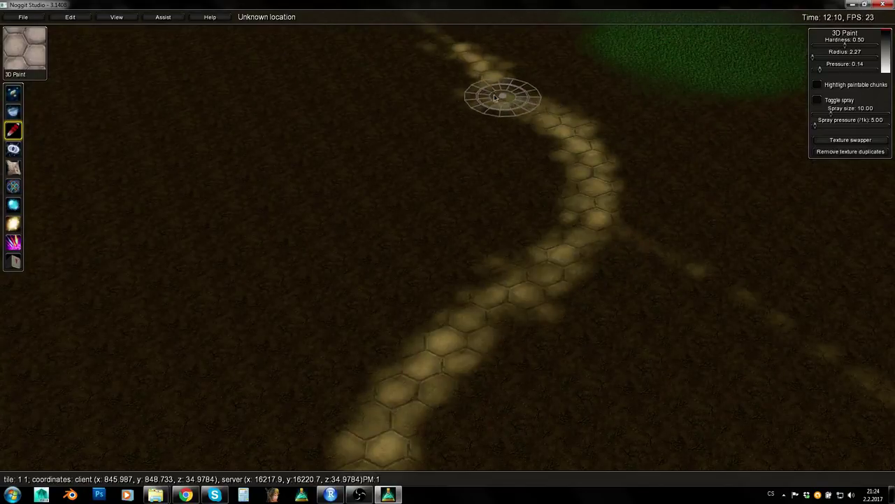
key("s")
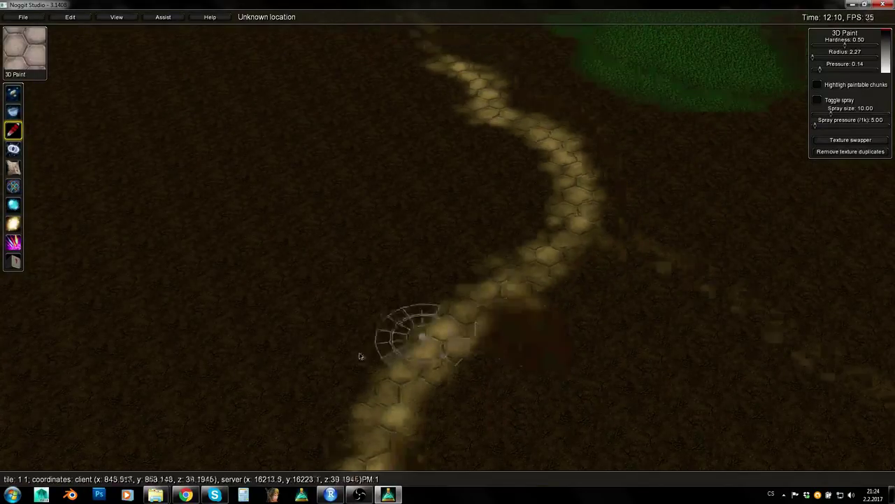
List the textures of the chunk beside the stone path and select the green grass texture for painting.
right_click_drag(359, 356, 600, 239)
key("w")
key("w")
key("q")
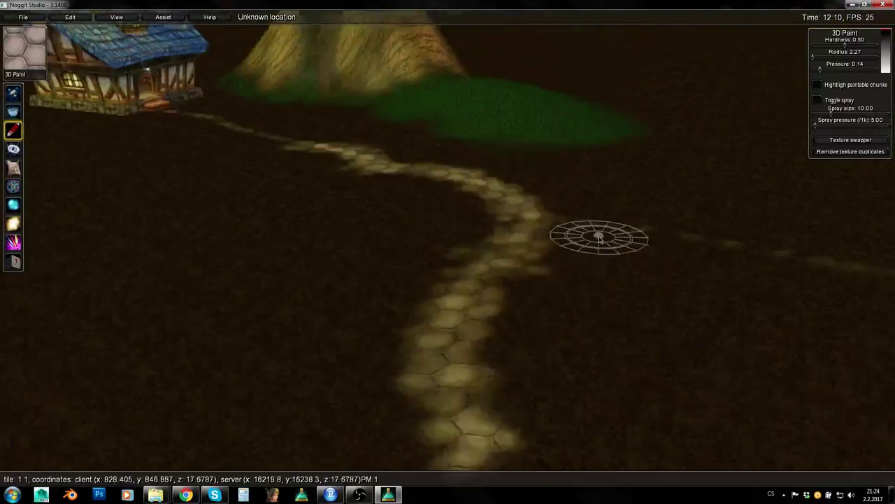
left_click(478, 238, "ctrl")
left_click(623, 209)
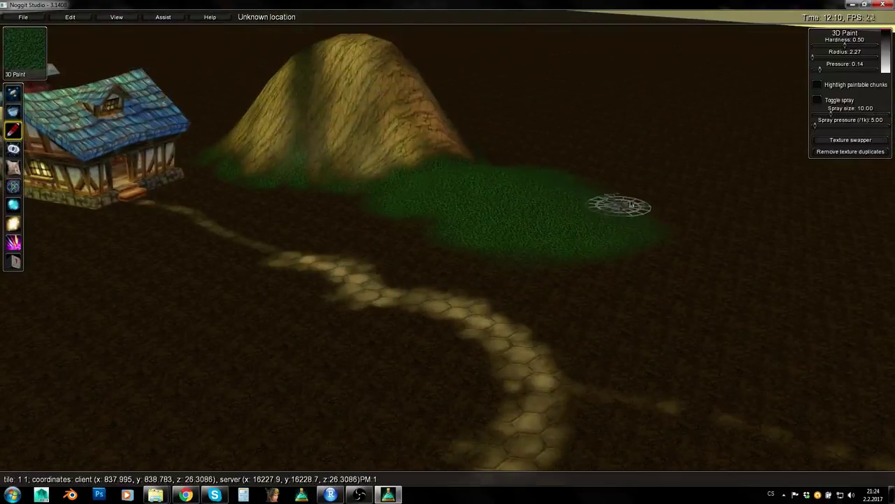
Paint a narrow grass strip along the inner edge of the stone path with radius 0.94 and pressure 0.36.
right_click_drag(616, 200, 514, 376)
mouse_move(514, 376)
left_mouse_down("alt")
mouse_move(474, 298)
mouse_move(464, 298)
left_mouse_up("alt")
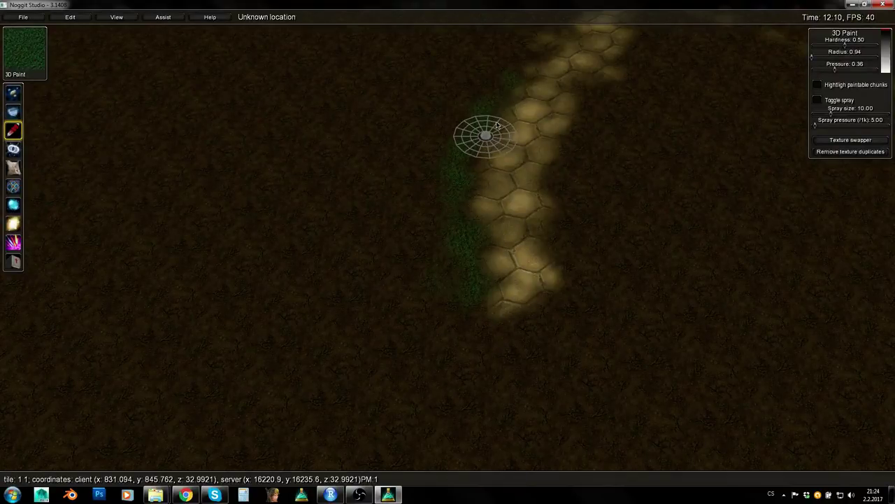
key("w")
right_click_drag(530, 63, 462, 262)
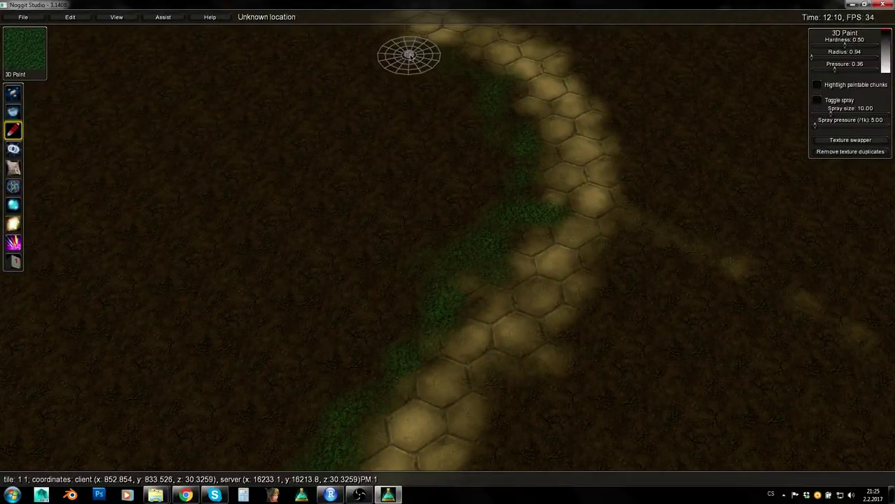
key("w")
mouse_move(411, 58)
right_mouse_down()
mouse_move(424, 224)
mouse_move(462, 282)
right_mouse_up()
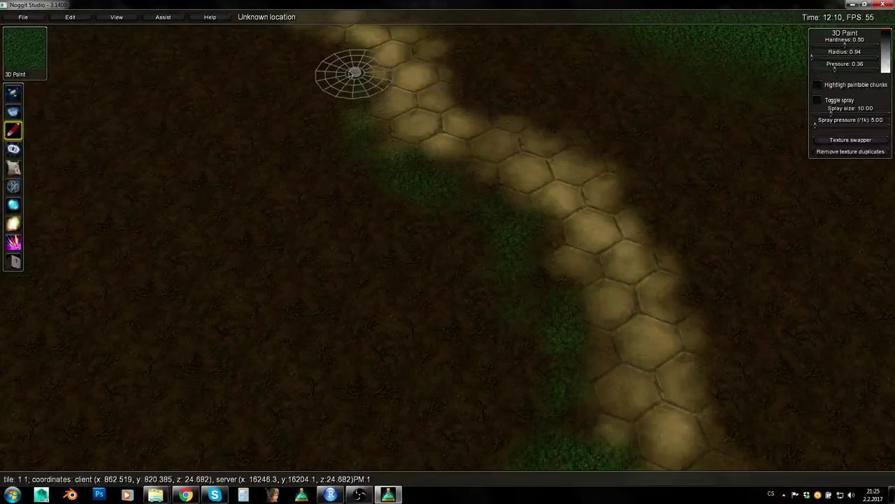
key("s")
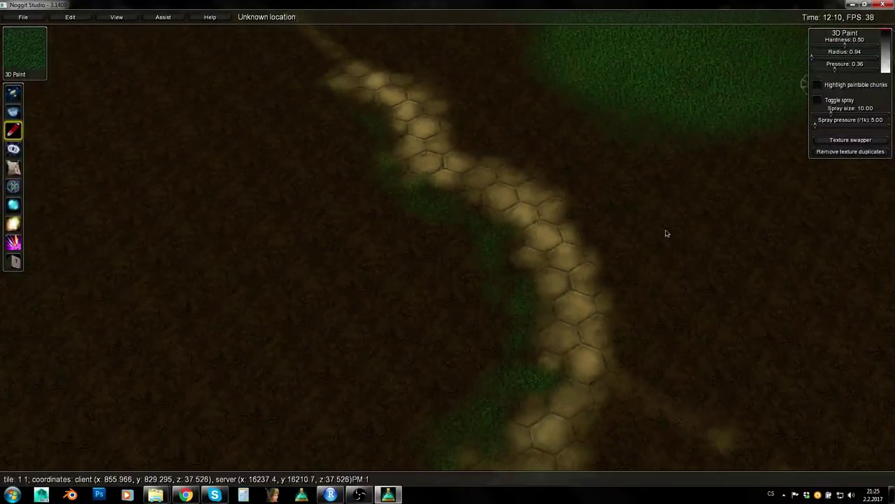
Reduce the brush's opacity level and blend faint grass over the stones and along both edges of the path.
right_click_drag(667, 234, 415, 309)
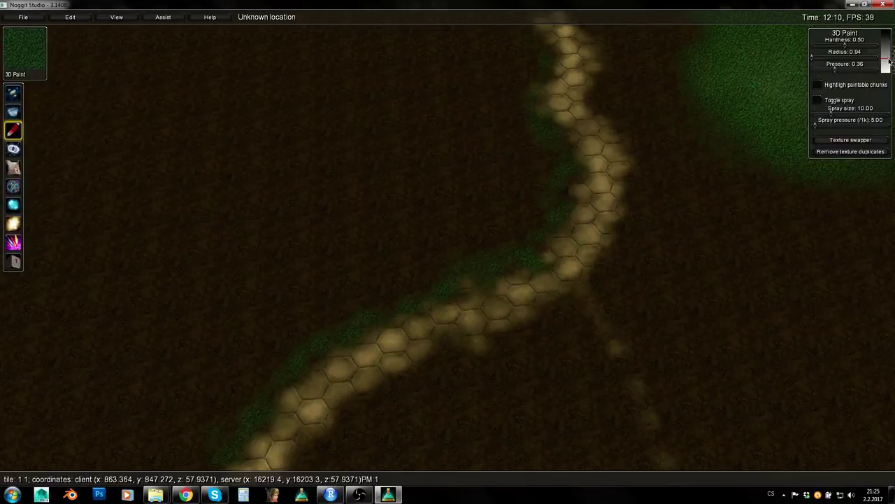
key("w")
key("a")
left_click_drag(460, 275, 409, 245, "alt")
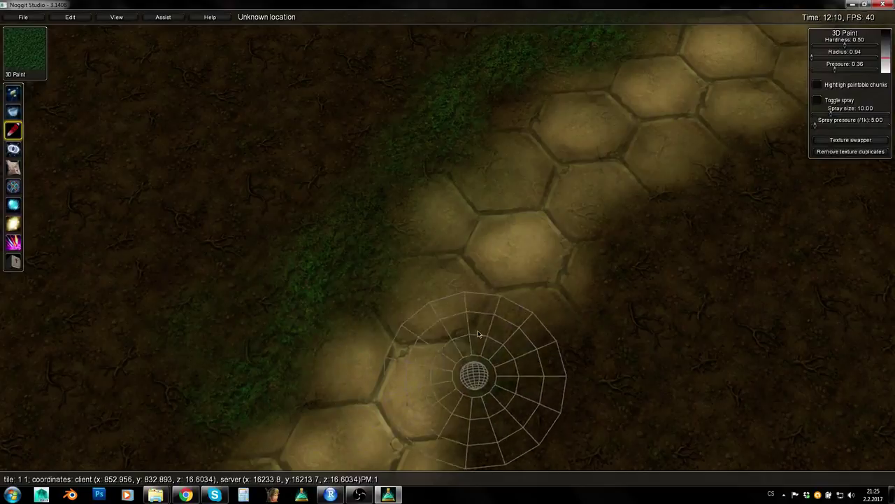
right_click_drag(629, 118, 646, 107)
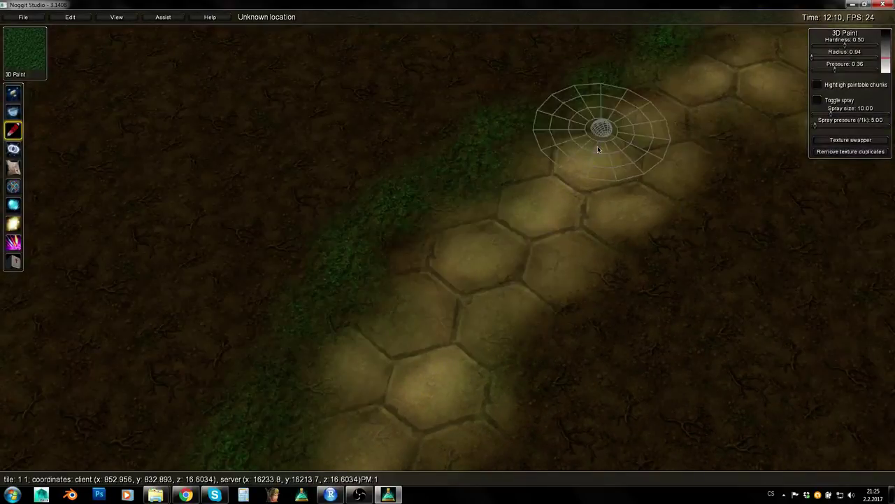
right_click_drag(585, 211, 602, 181)
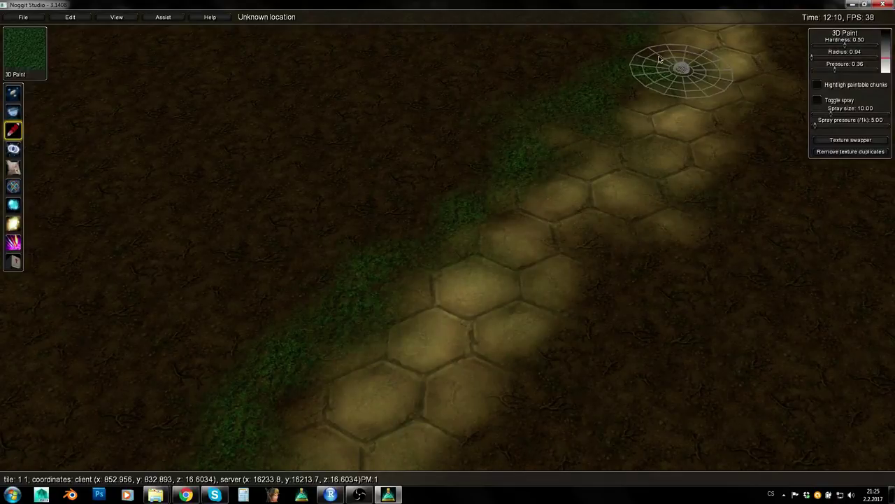
key("w")
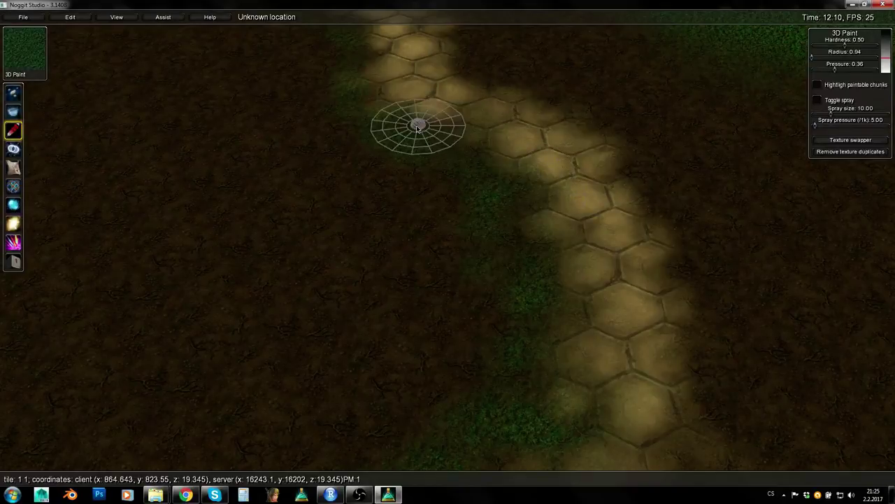
right_click_drag(377, 70, 364, 140)
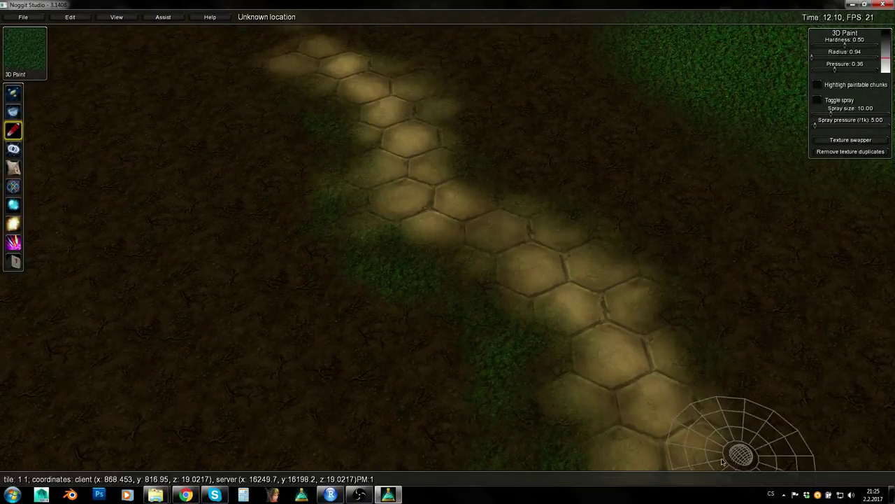
mouse_move(709, 423)
right_mouse_down()
mouse_move(703, 430)
mouse_move(615, 210)
right_mouse_up()
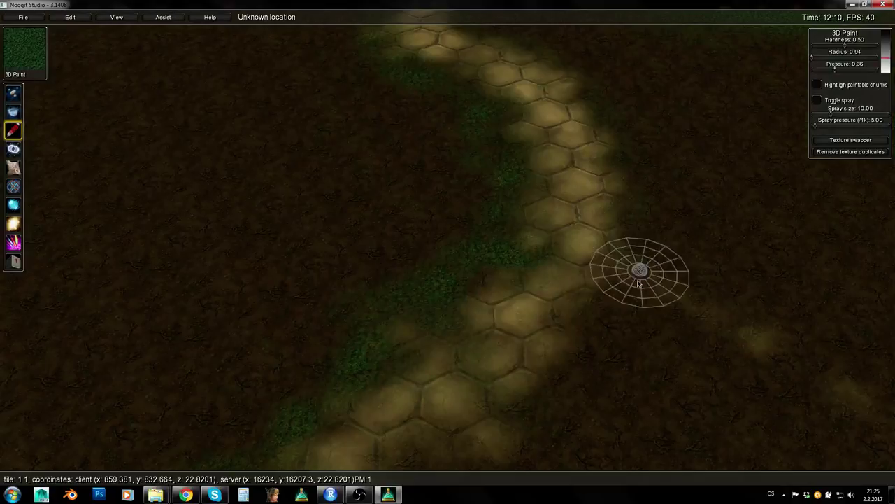
Restore full brush opacity and paint broad grass along the path's inner bend, enlarging the radius to 3.14 and pressure to 0.59.
key("s")
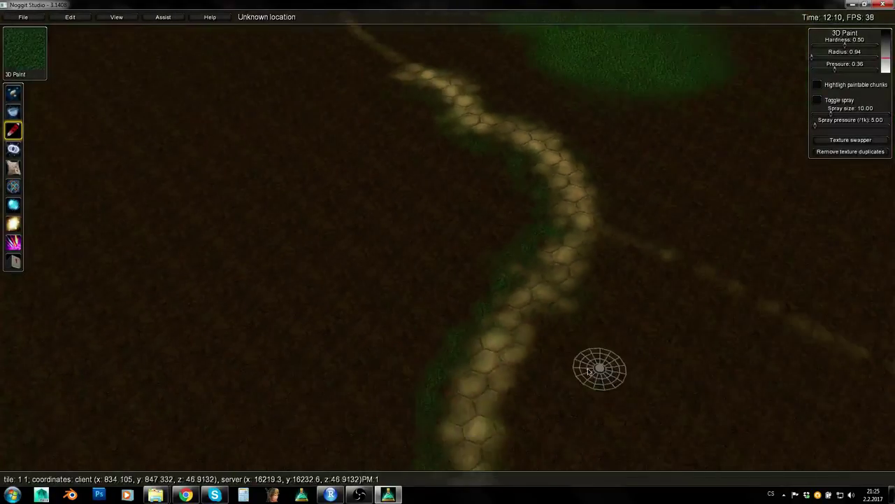
key("e")
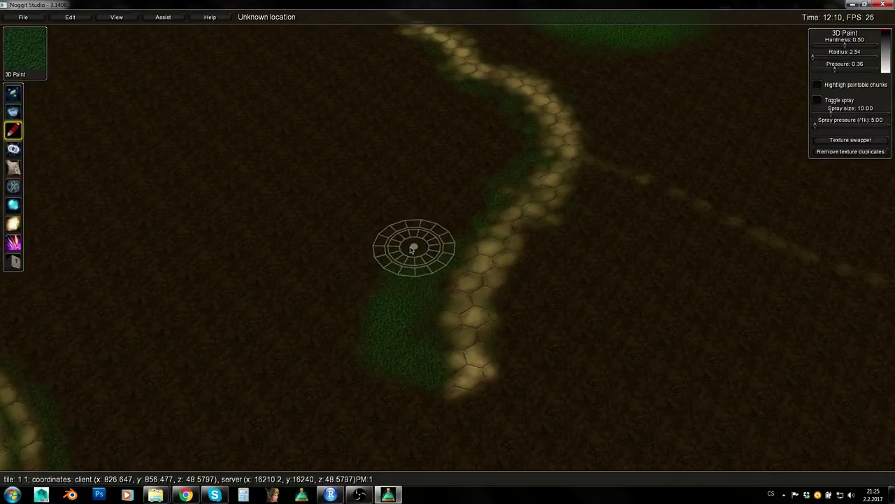
left_click_drag(448, 191, 517, 138)
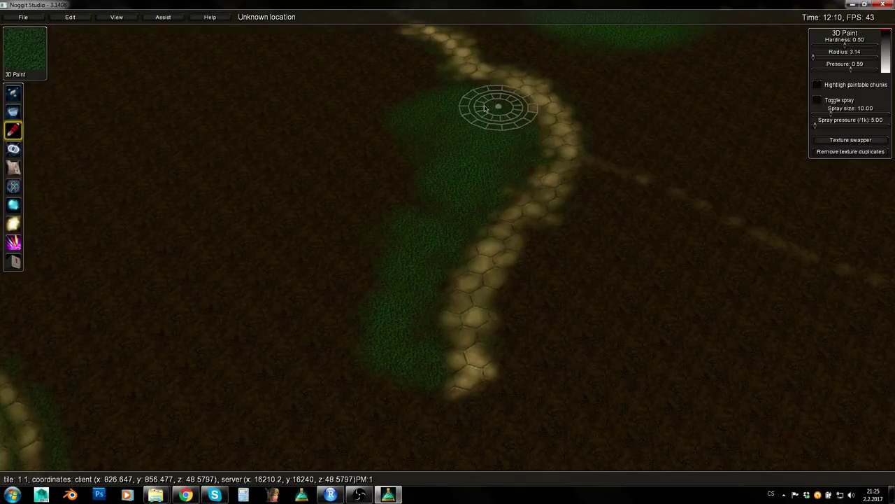
mouse_move(411, 266)
left_mouse_down()
mouse_move(402, 256)
mouse_move(348, 303)
mouse_move(329, 250)
mouse_move(313, 278)
mouse_move(336, 258)
mouse_move(355, 332)
mouse_move(372, 256)
left_mouse_up()
Extend the broad grass along the stone path toward the farmhouse and fill the area beside its lower end.
key("w")
key("a")
key("w")
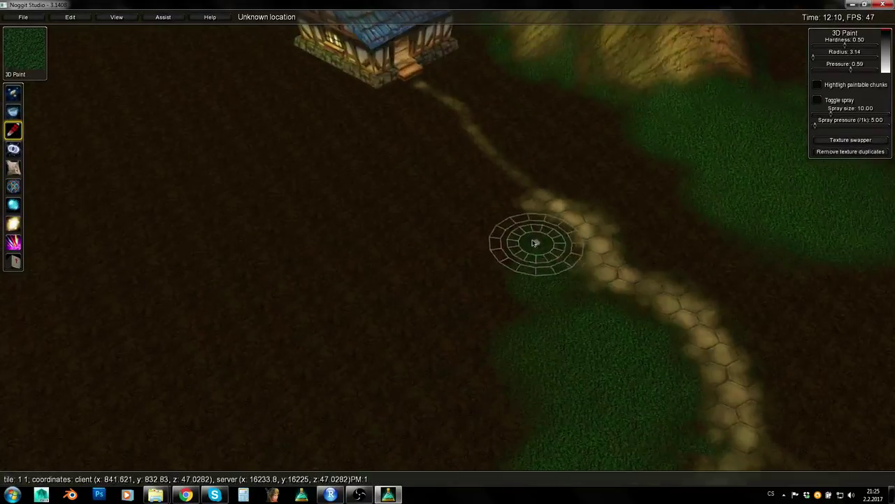
left_click_drag(472, 244, 423, 264)
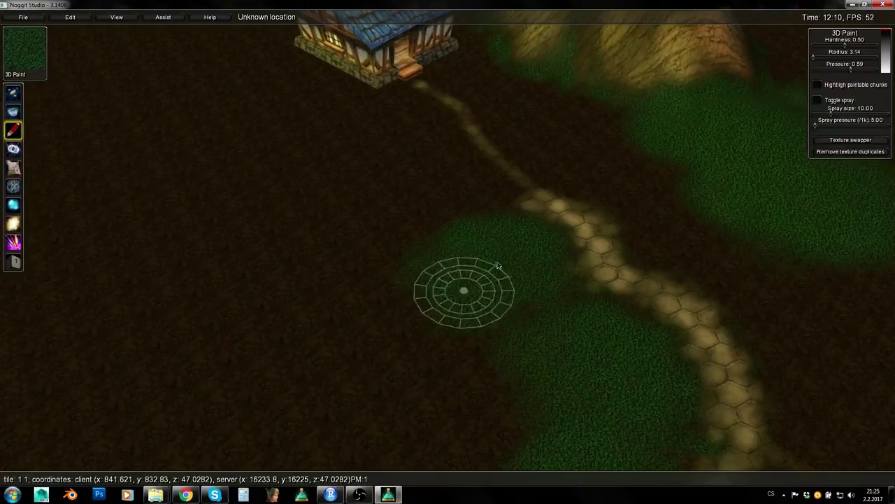
key("s")
right_click_drag(496, 308, 414, 359)
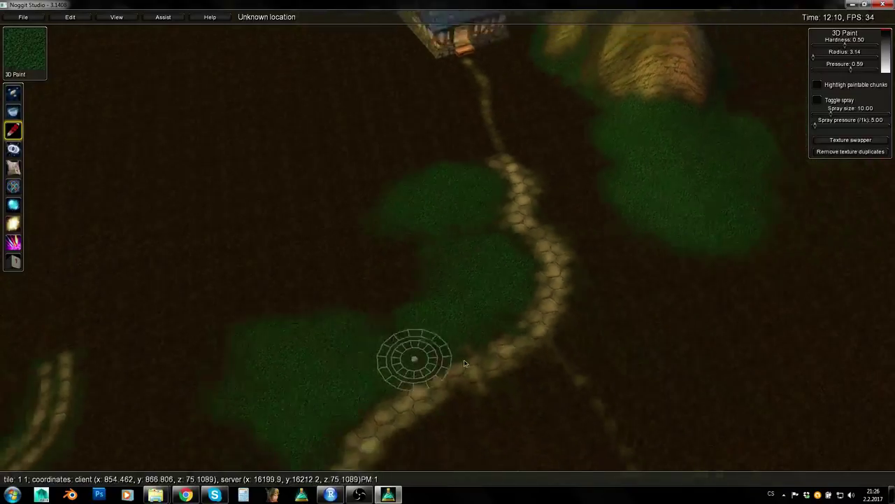
Raise a small mound in the grass patch beside the farmhouse path using Raise / Lower with the Linear brush, radius 7.27.
key("1")
key("e")
key("w")
key("w")
mouse_move(463, 150)
right_mouse_down()
mouse_move(574, 193)
mouse_move(519, 338)
mouse_move(508, 274)
right_mouse_up()
key("q")
left_click_drag(479, 260, 420, 270, "shift")
key("s")
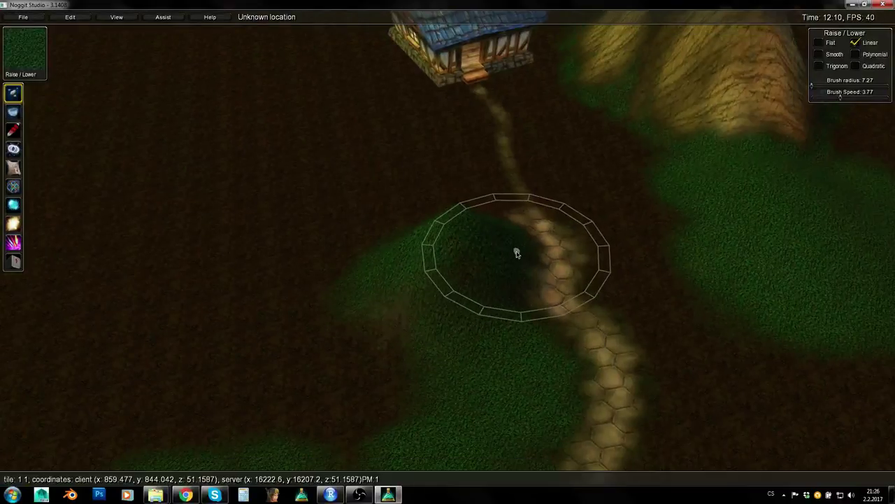
Smooth the mound beside the farmhouse path with Flatten / Blur, enlarging the brush radius to 17.33.
key("2")
key("1")
right_click_drag(529, 275, 505, 353)
key("2")
left_click_drag(610, 209, 657, 216, "alt")
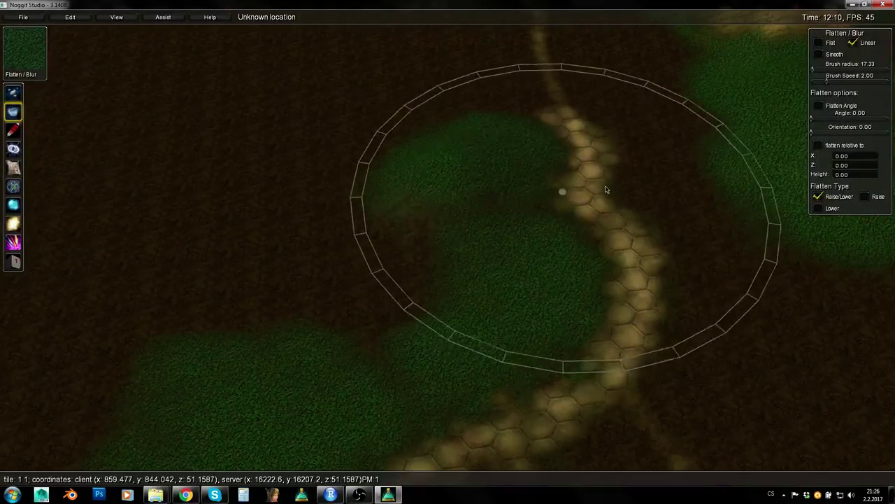
Raise low mounds in the grass patches along the path with Raise / Lower at radius 7.60 and speed 0.87, and blur them.
key("1")
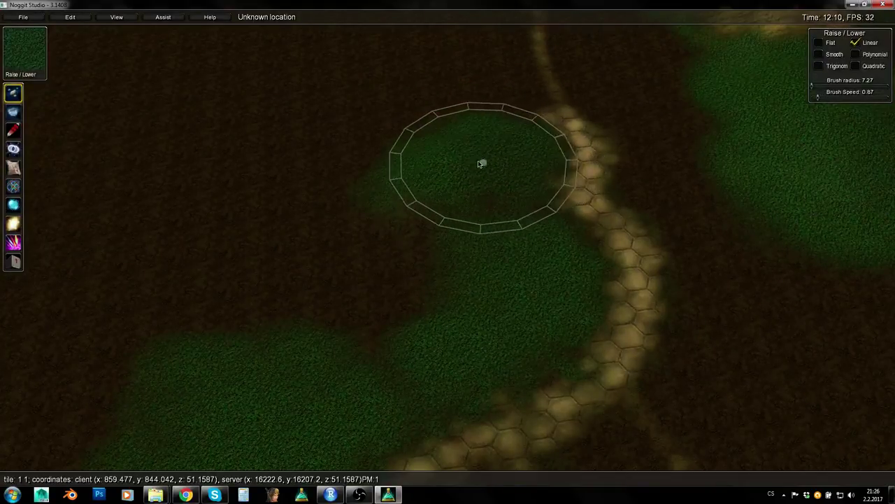
left_click_drag(512, 306, 510, 235, "shift")
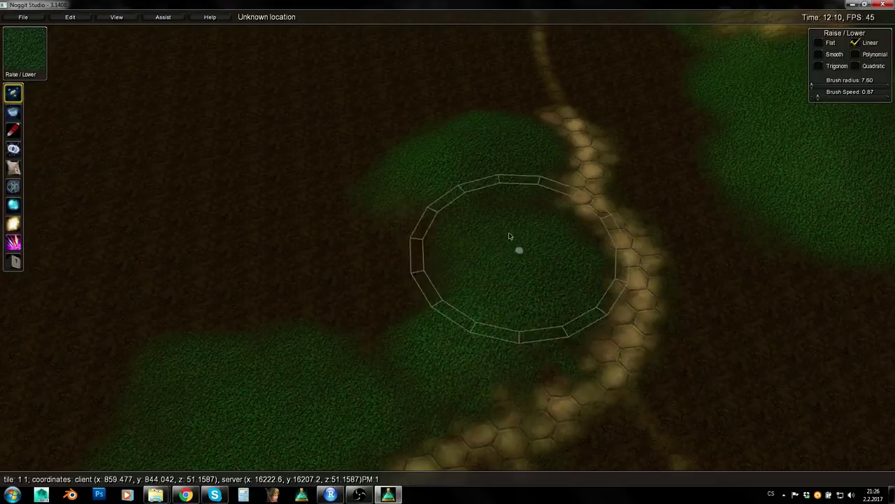
key("s")
mouse_move(279, 308)
left_mouse_down("shift")
mouse_move(266, 342)
mouse_move(311, 304)
left_mouse_up("shift")
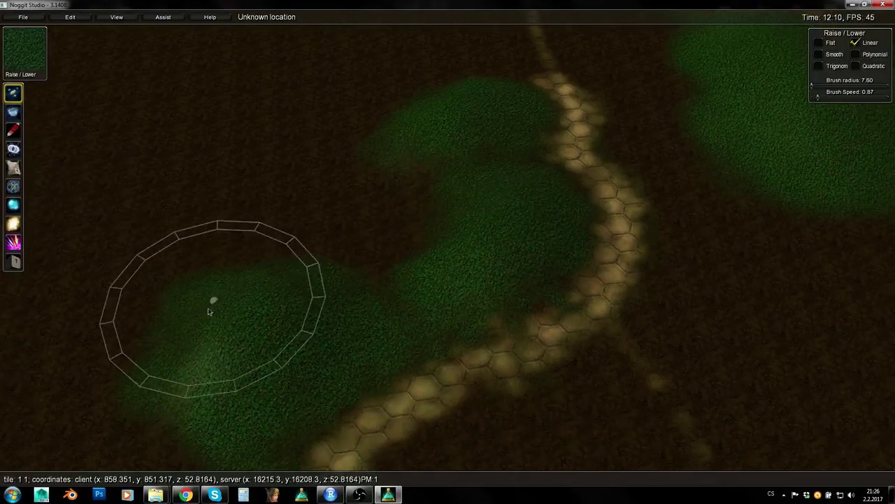
key("2")
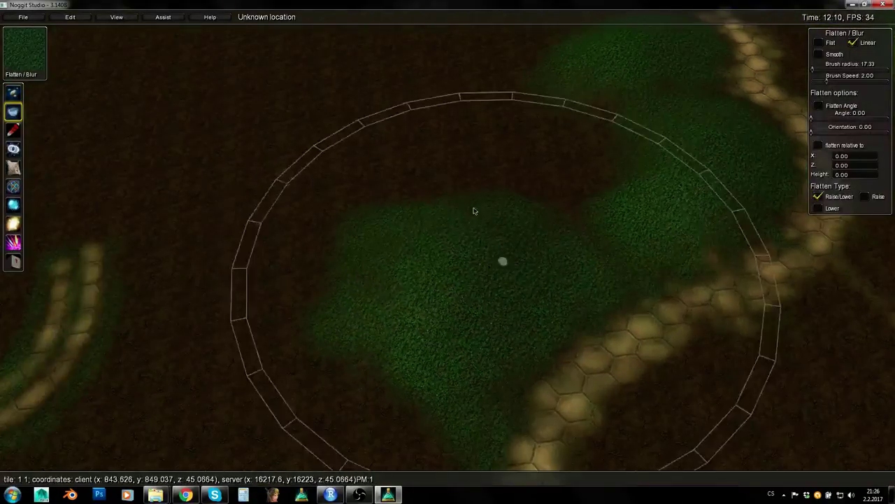
right_click_drag(695, 199, 720, 115)
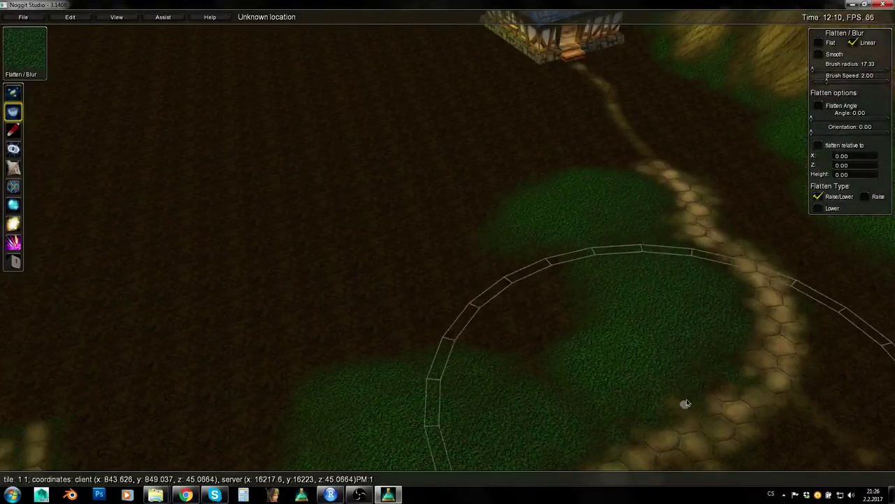
Raise the bare ground on the outer side of the stone path and soften it with Flatten / Blur.
key("1")
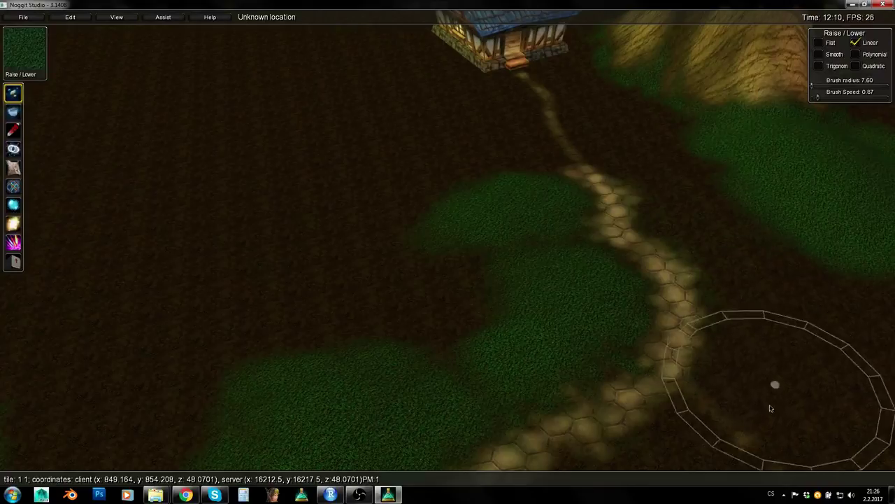
key("s")
right_click_drag(788, 326, 759, 392)
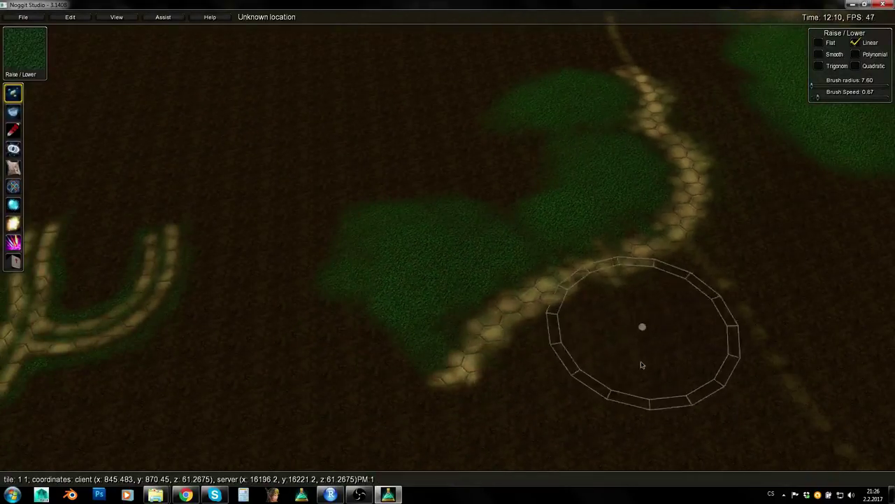
key("2")
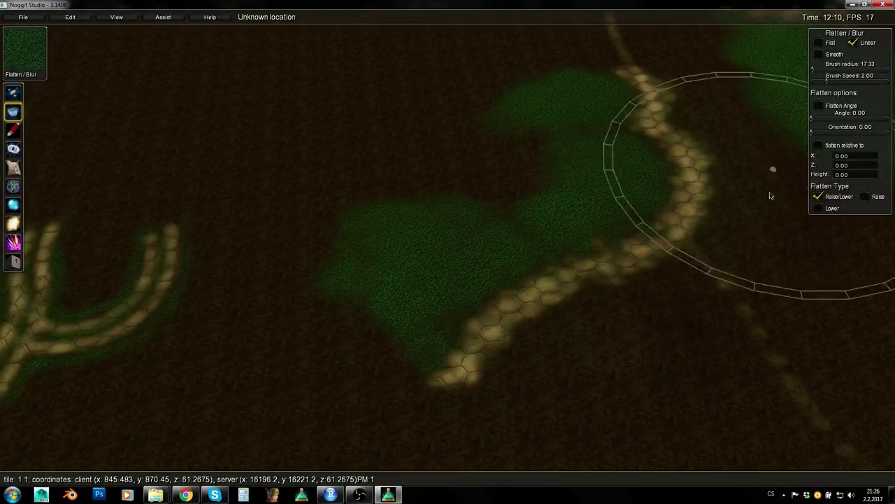
key("w")
right_click_drag(435, 301, 583, 170)
key("e")
key("q")
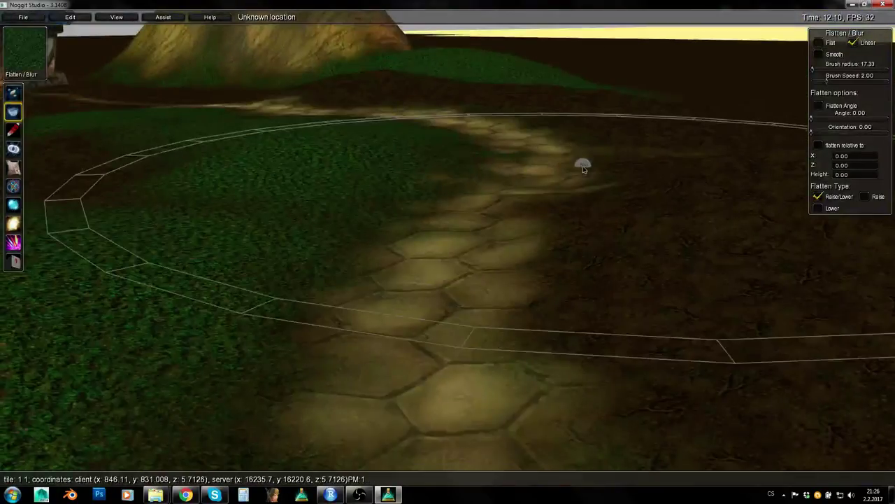
Reduce the Flatten / Blur brush radius and go to the lower end of the stone path.
key("w")
mouse_move(515, 187)
right_mouse_down()
mouse_move(616, 174)
mouse_move(665, 146)
mouse_move(643, 190)
mouse_move(633, 180)
mouse_move(661, 152)
mouse_move(553, 194)
mouse_move(421, 225)
mouse_move(424, 208)
mouse_move(517, 149)
mouse_move(556, 179)
mouse_move(660, 194)
mouse_move(592, 200)
mouse_move(584, 301)
right_mouse_up()
key("s")
mouse_move(585, 301)
left_mouse_down("alt")
mouse_move(541, 288)
mouse_move(526, 266)
left_mouse_up("alt")
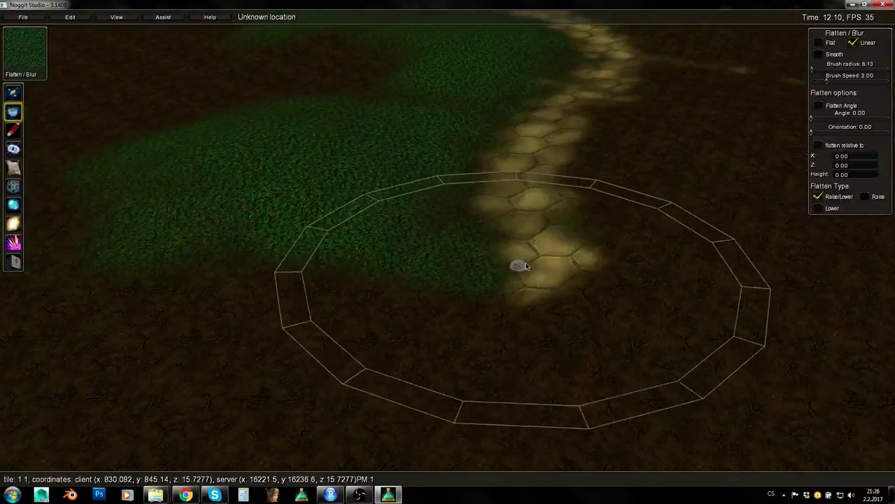
Examine the stone path, its grass mounds and the surrounding hills from several angles.
key("q")
key("s")
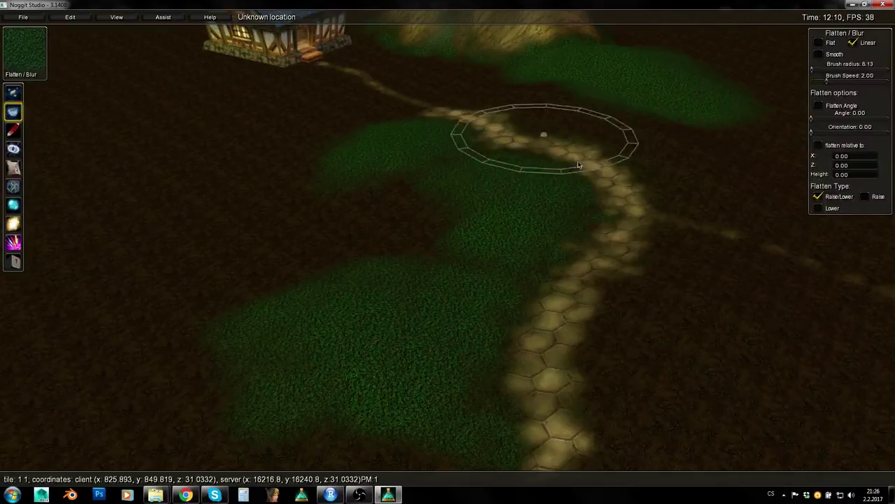
key("w")
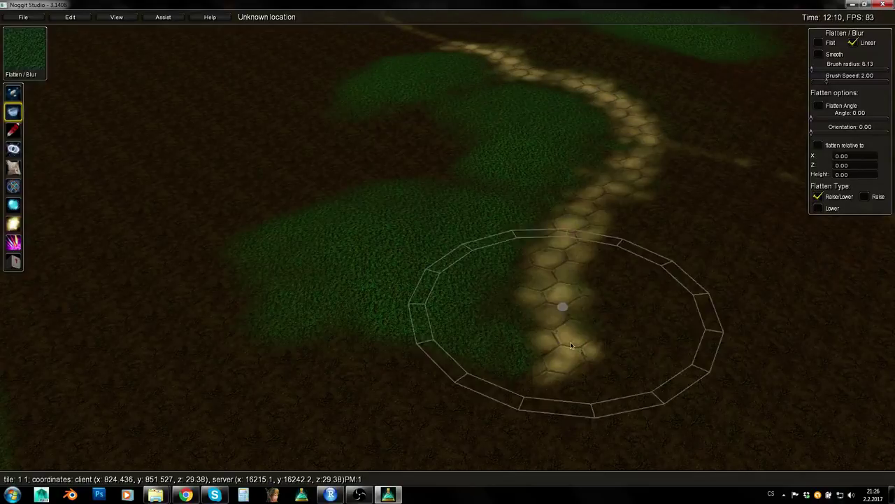
key("s")
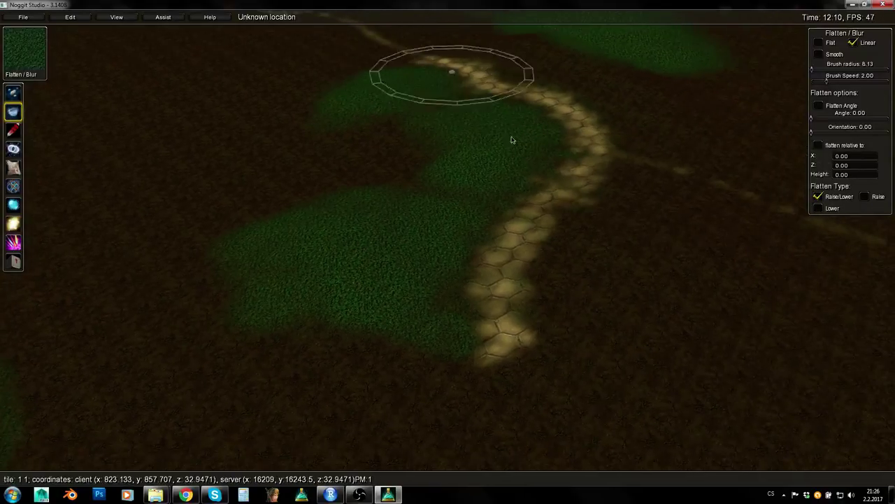
key("s")
mouse_move(511, 140)
right_mouse_down()
mouse_move(52, 124)
mouse_move(314, 377)
right_mouse_up()
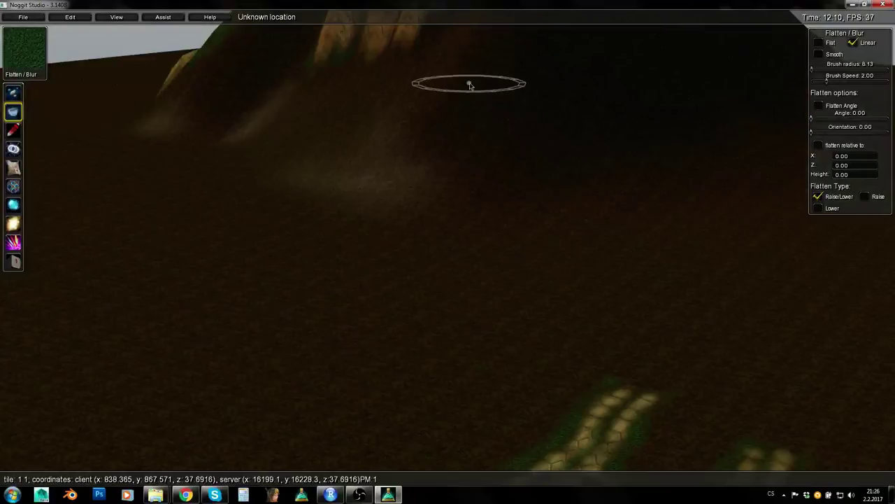
right_click_drag(380, 266, 441, 162)
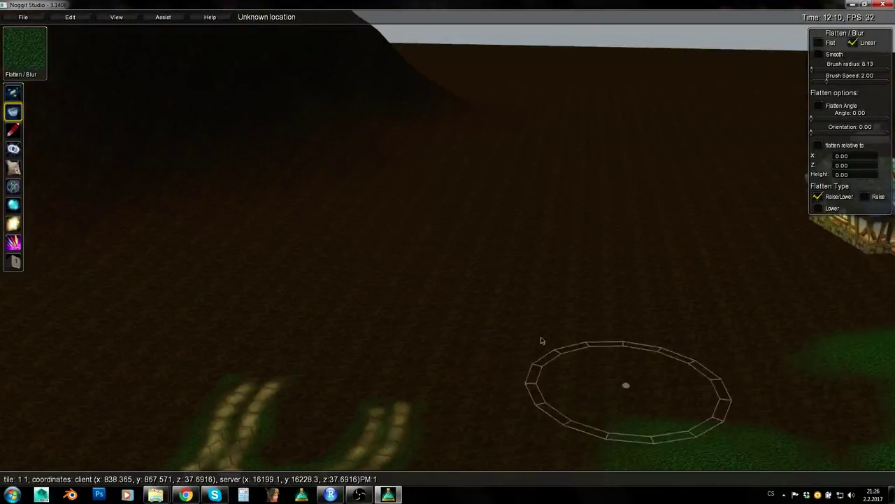
right_click_drag(542, 341, 533, 247)
key("w")
Raise a mound in the bare soil at the path's outer bend using Raise / Lower with radius 7.60.
key("1")
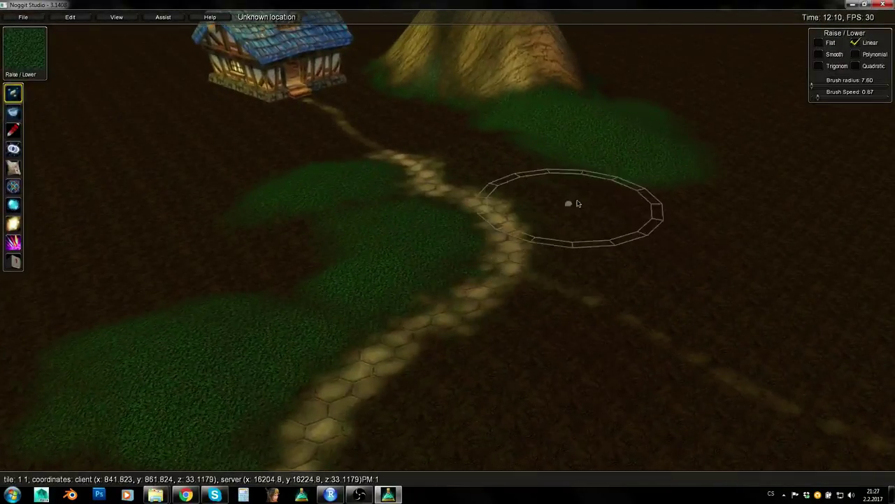
right_click_drag(577, 203, 566, 196)
key("w")
key("e")
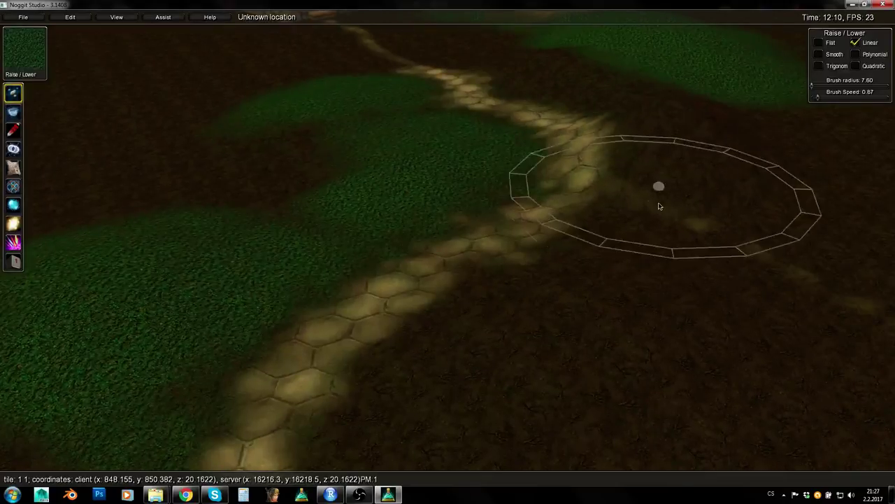
key("s")
Smooth the mound at the path's outer bend with Flatten / Blur so the stones follow a gentle slope.
key("2")
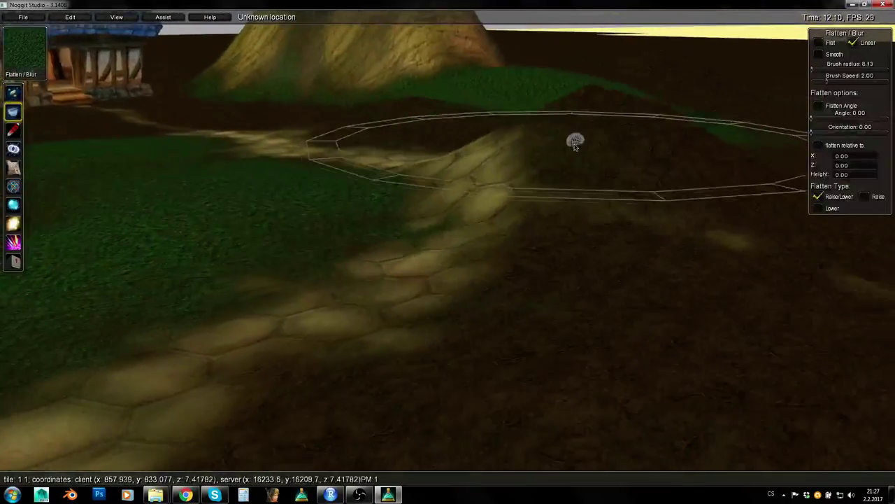
key("w")
key("e")
right_click_drag(553, 127, 496, 103)
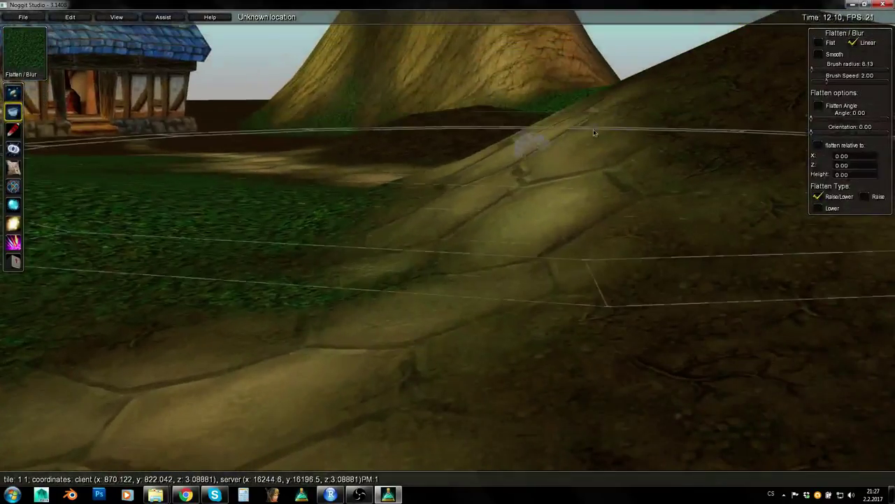
key("s")
key("q")
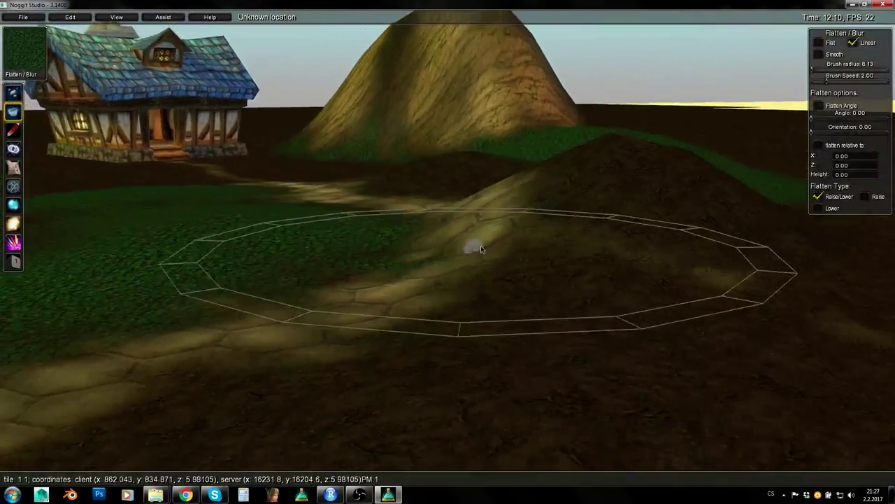
mouse_move(480, 248)
right_mouse_down()
mouse_move(433, 256)
mouse_move(438, 300)
mouse_move(412, 380)
mouse_move(456, 312)
right_mouse_up()
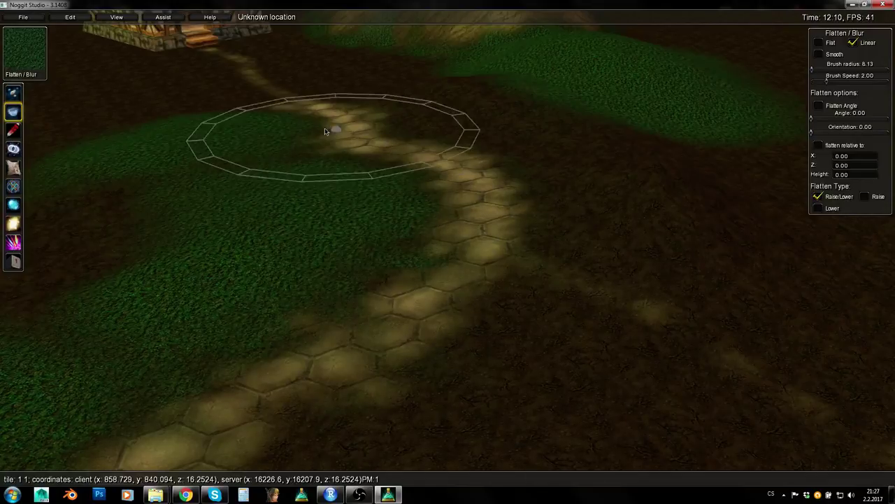
Examine the smoothed ground along the stone path from its lower end to the outer bend.
right_click_drag(476, 210, 326, 371)
key("s")
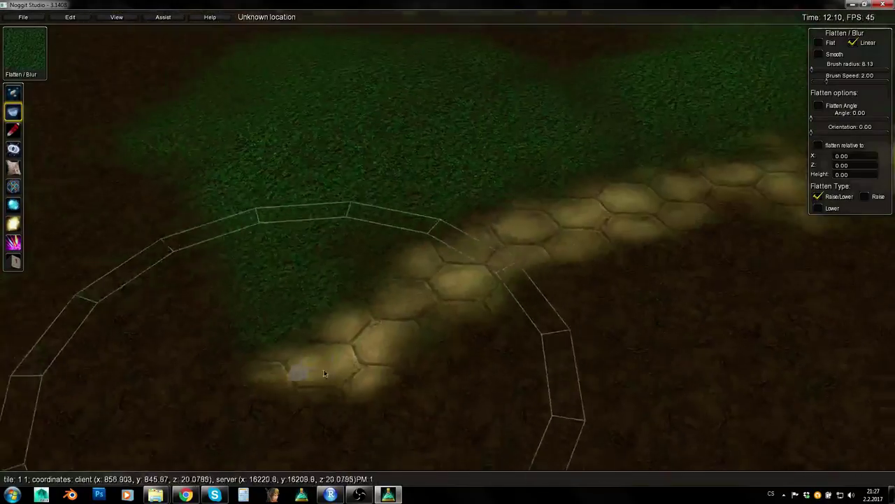
right_click_drag(473, 296, 367, 272)
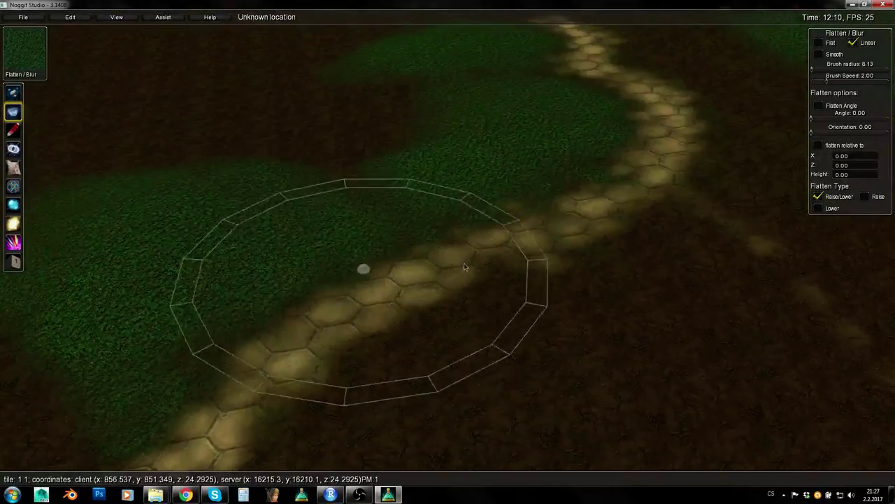
mouse_move(618, 181)
right_mouse_down()
mouse_move(565, 164)
mouse_move(480, 166)
right_mouse_up()
key("w")
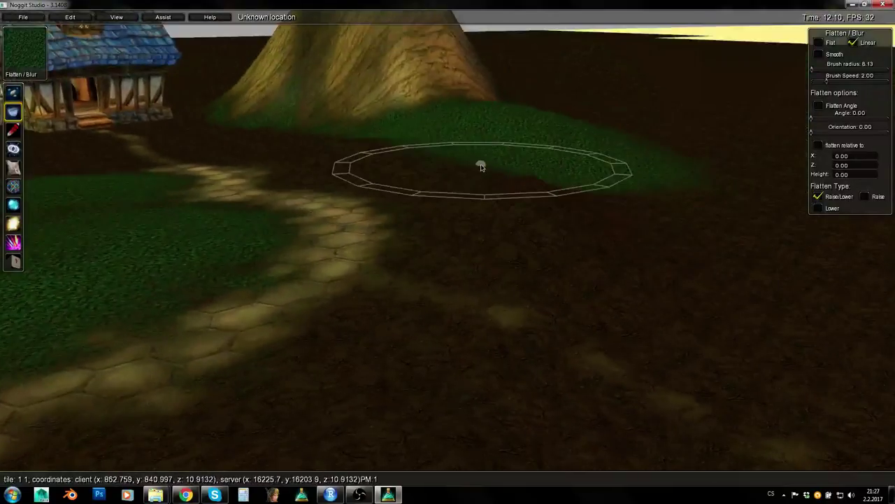
key("w")
right_click_drag(394, 208, 338, 274)
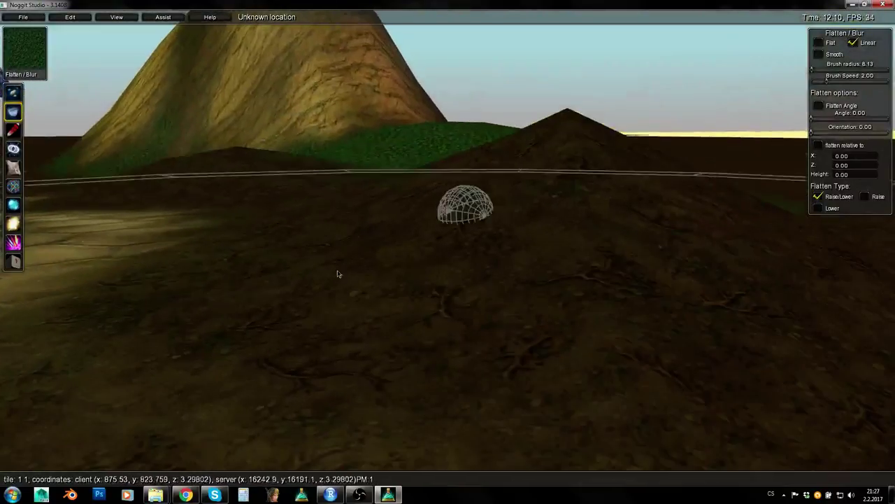
mouse_move(576, 124)
right_mouse_down()
mouse_move(585, 230)
mouse_move(486, 385)
right_mouse_up()
key("s")
key("q")
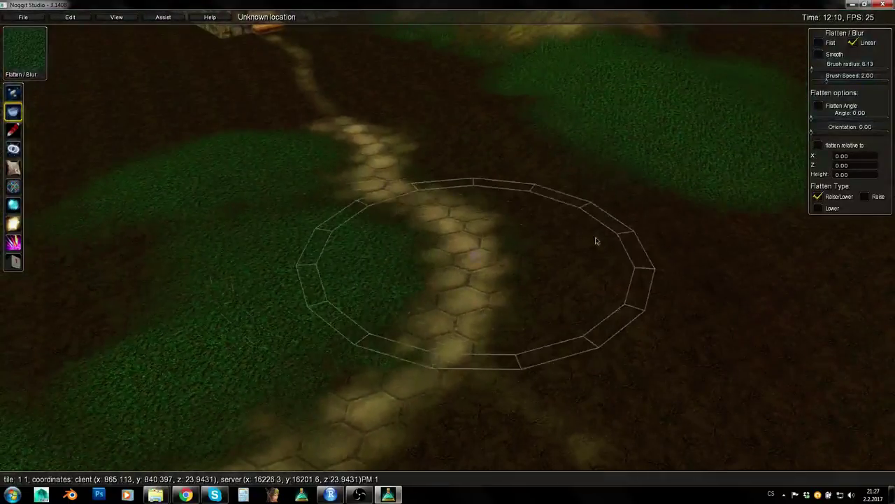
right_click_drag(558, 403, 613, 264)
key("s")
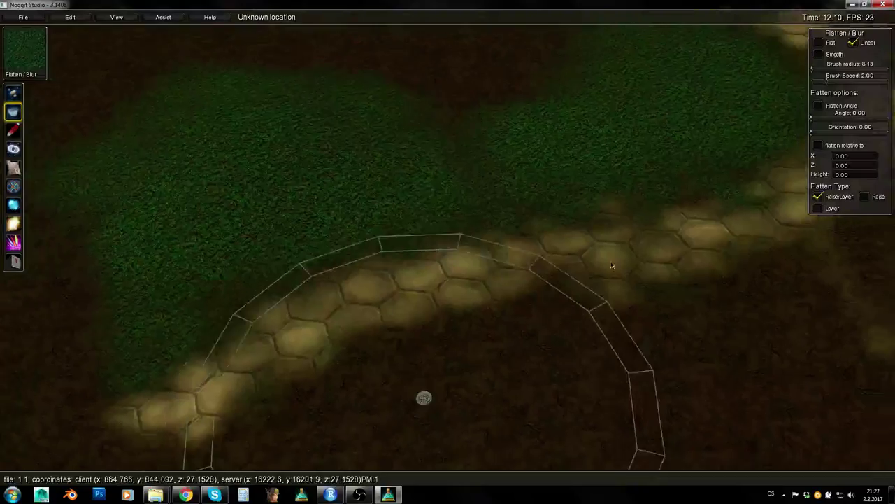
Examine the winding path and raised grass patches from ground level toward the farmhouse and from above.
right_click_drag(532, 199, 684, 126)
key("w")
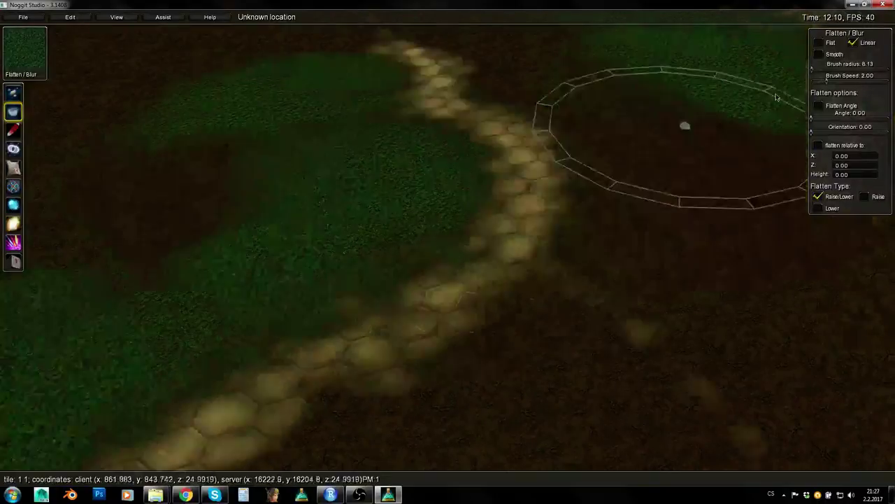
right_click_drag(363, 190, 399, 98)
key("w")
key("e")
key("q")
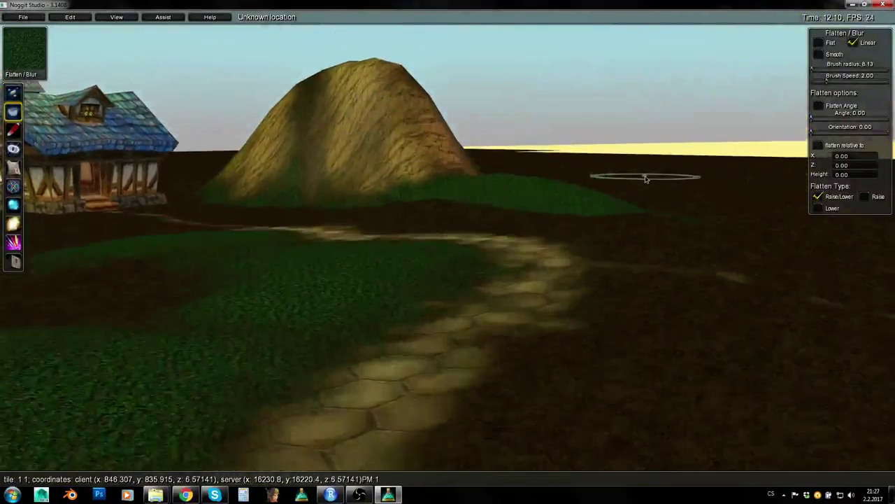
key("e")
right_click_drag(628, 185, 595, 209)
key("w")
key("s")
key("q")
key("1")
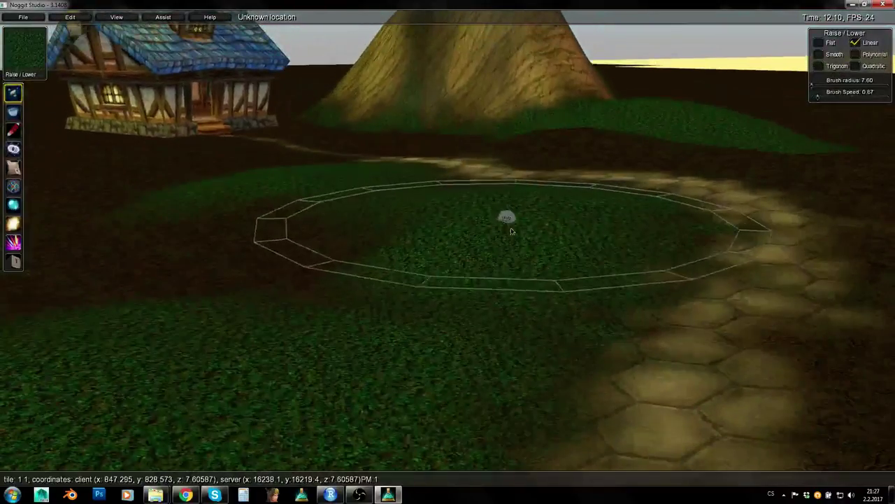
key("2")
key("s")
mouse_move(537, 213)
right_mouse_down()
mouse_move(544, 250)
mouse_move(525, 266)
right_mouse_up()
key("e")
key("w")
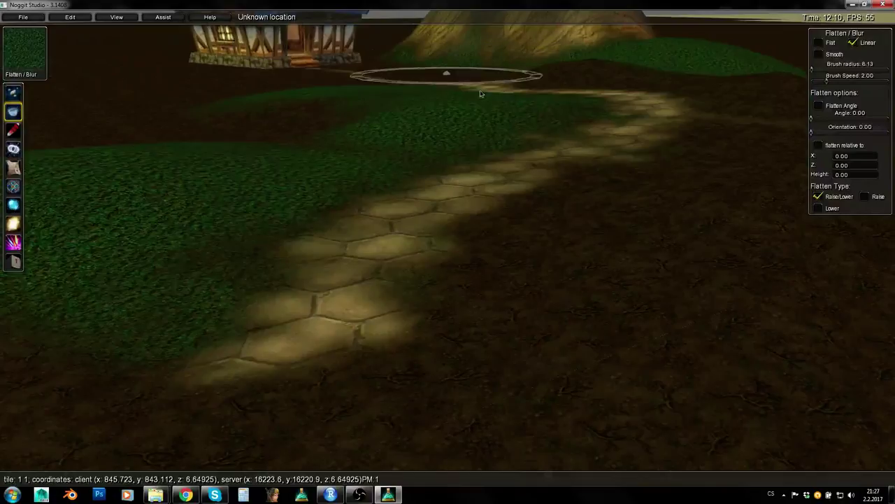
key("q")
right_click_drag(526, 116, 492, 396)
key("s")
key("s")
Switch to 3D Paint and pick the hexagonal stone texture from the textures used at the stone path's lower end.
key("3")
key("e")
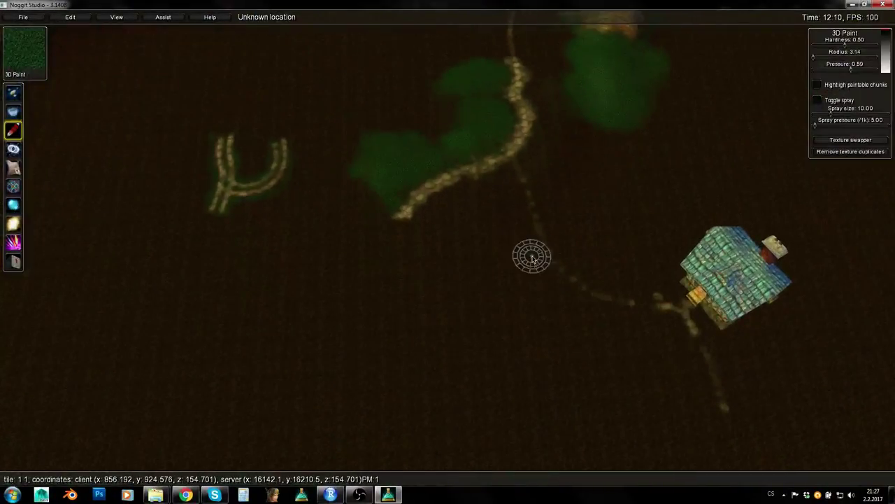
right_click_drag(576, 262, 509, 264)
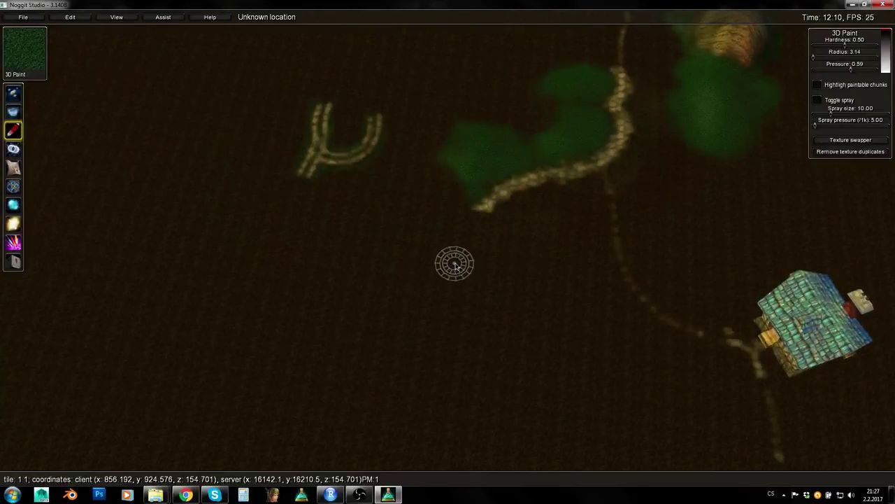
key("w")
key("a")
key("s")
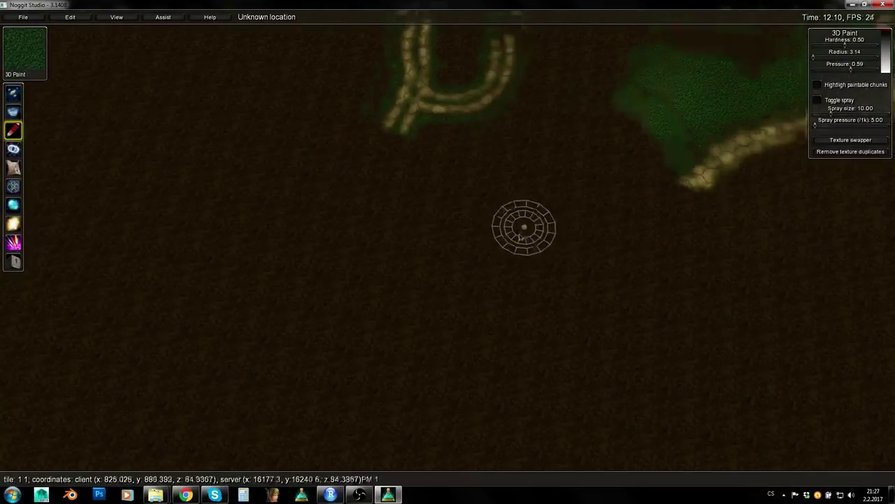
left_click(600, 190, "ctrl")
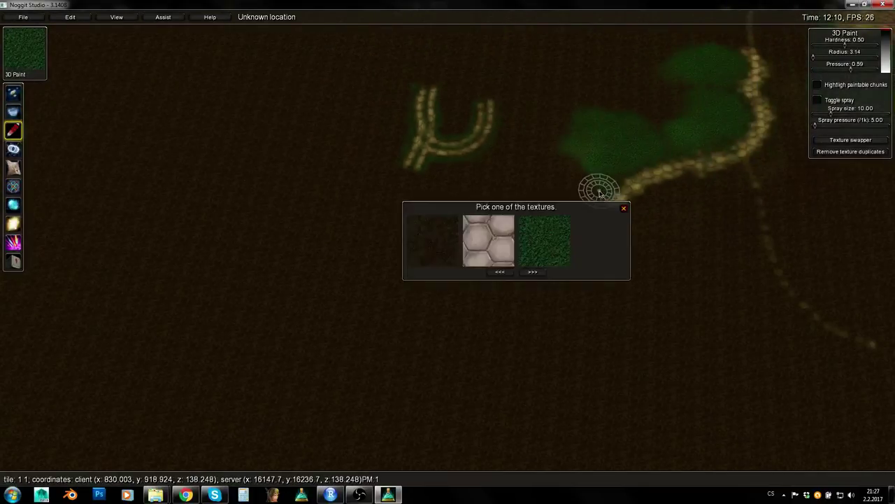
left_click(506, 240)
left_click(623, 210)
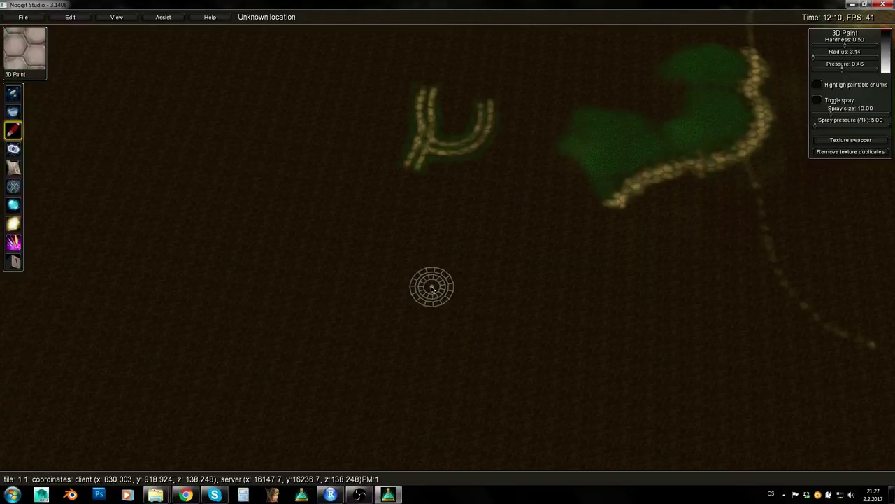
Paint a wide forked stone path on the bare soil beside the winding path with radius 3.67 and pressure 0.52.
left_click_drag(542, 321, 461, 310)
right_click_drag(539, 324, 352, 356)
key("w")
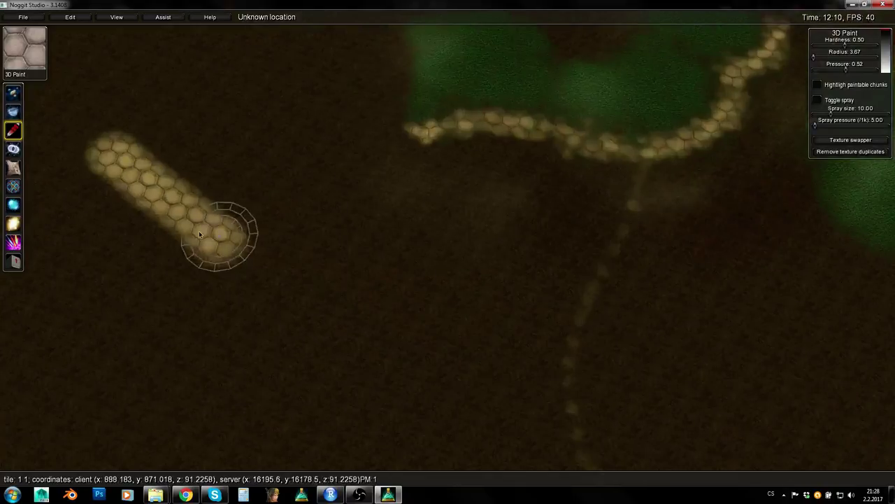
mouse_move(202, 231)
left_mouse_down("shift")
mouse_move(213, 316)
mouse_move(192, 407)
mouse_move(228, 444)
mouse_move(218, 435)
left_mouse_up("shift")
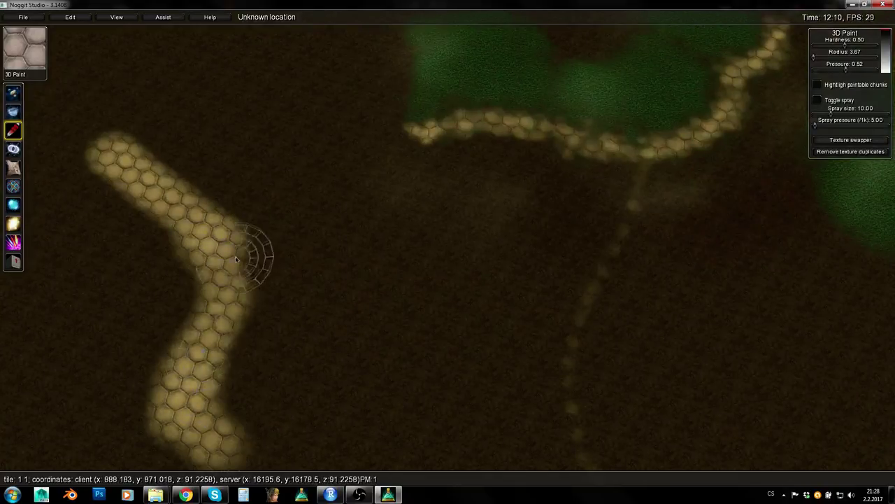
key("s")
mouse_move(248, 247)
left_mouse_down("shift")
mouse_move(129, 296)
mouse_move(101, 291)
left_mouse_up("shift")
key("w")
key("d")
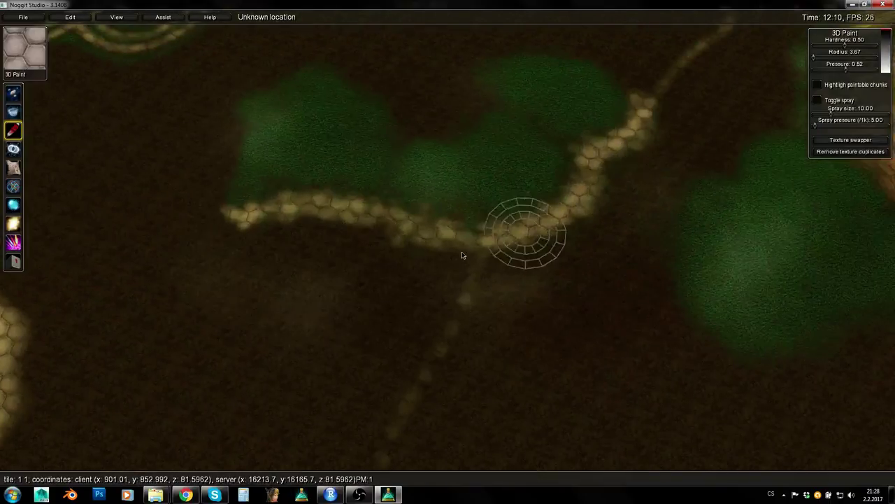
Paint a long, nearly straight stone strip on the open soil beyond the forked path.
key("s")
key("a")
right_click_drag(406, 270, 389, 180)
key("s")
key("a")
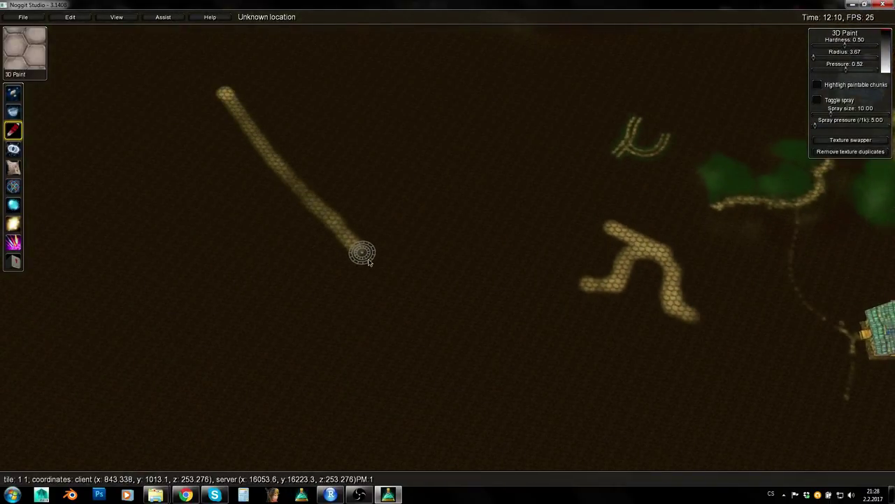
left_click_drag(368, 261, 375, 267, "shift")
key("d")
key("w")
mouse_move(375, 267)
right_mouse_down()
mouse_move(269, 159)
mouse_move(448, 111)
right_mouse_up()
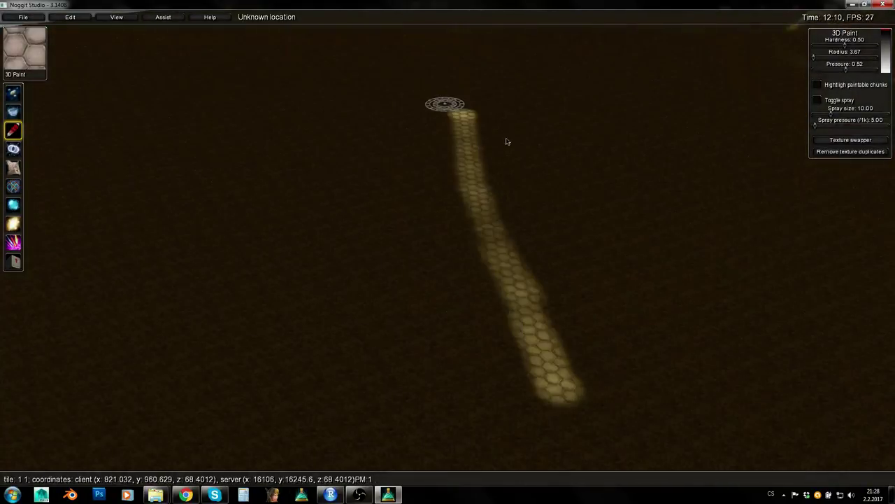
Paint a second, shorter stone strip beside the long straight one.
key("s")
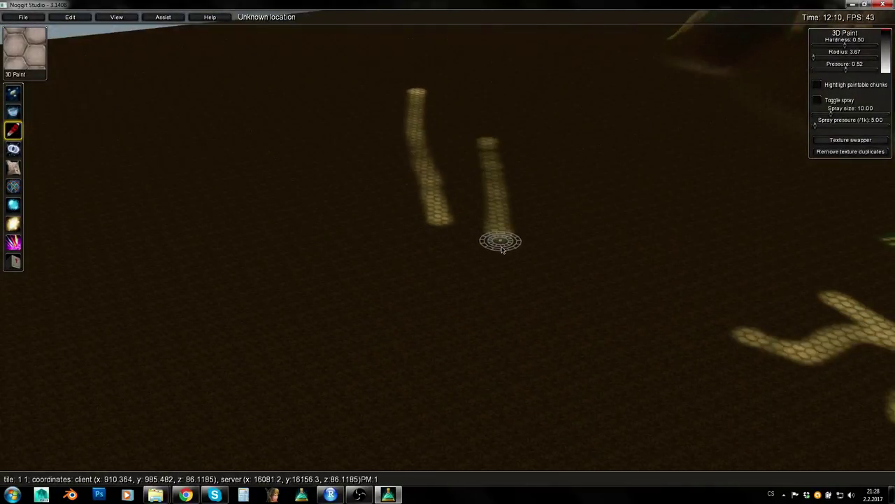
left_click_drag(501, 248, 502, 251, "shift")
key("d")
key("w")
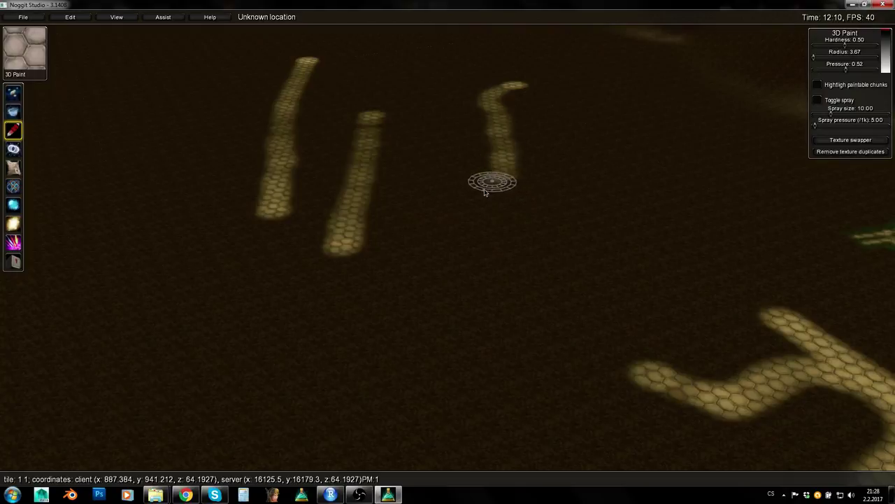
Paint a long winding stone path between the straight strips and the forked path.
mouse_move(485, 193)
left_mouse_down()
mouse_move(515, 293)
mouse_move(474, 399)
mouse_move(473, 424)
mouse_move(502, 437)
left_mouse_up()
key("s")
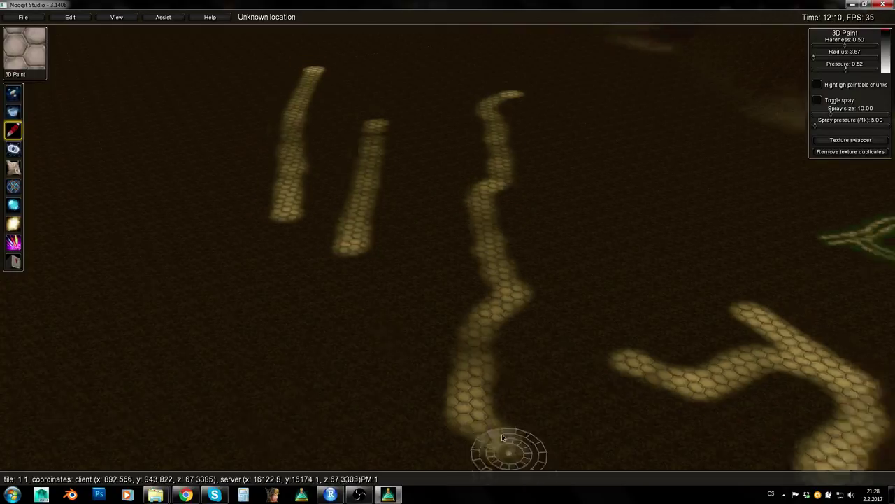
key("s")
mouse_move(499, 243)
left_mouse_down()
mouse_move(473, 304)
mouse_move(521, 440)
left_mouse_up()
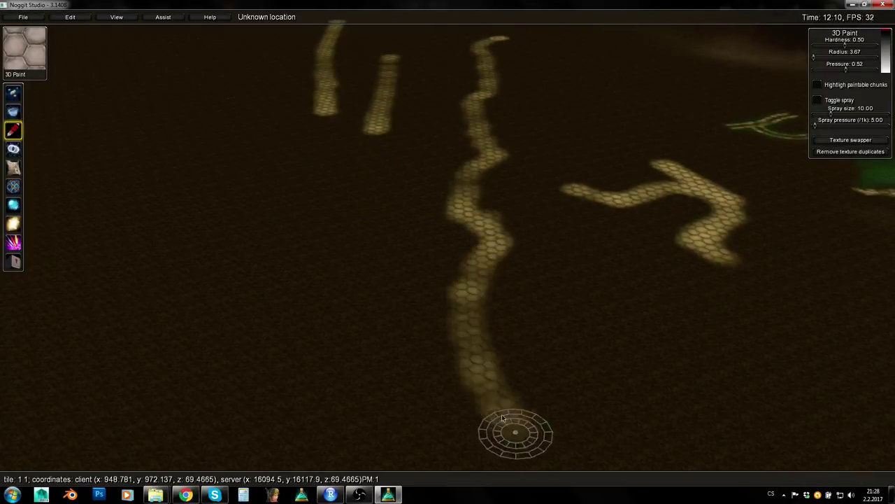
key("s")
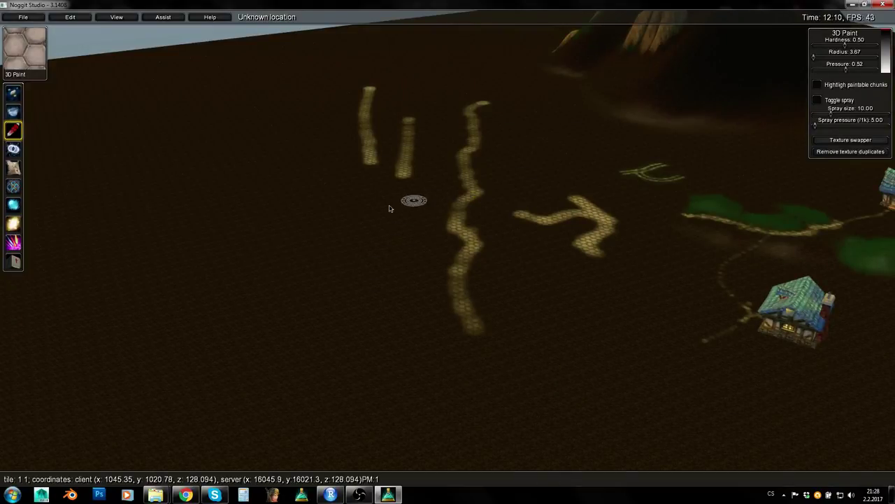
Examine the edges and shape of the newly painted stone strips and winding path from near and far.
key("w")
key("s")
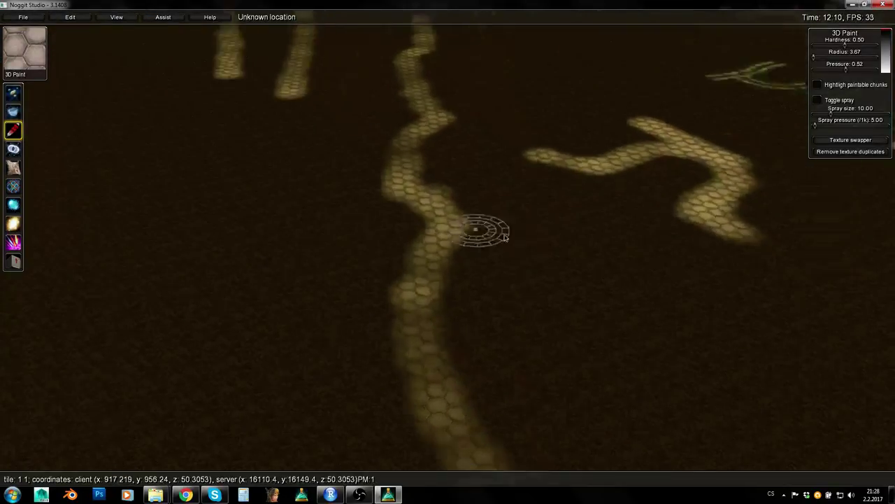
key("w")
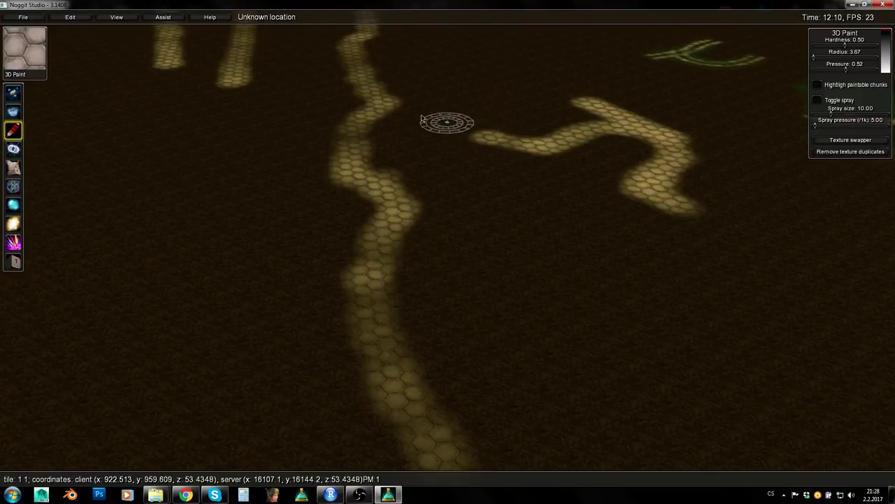
key("w")
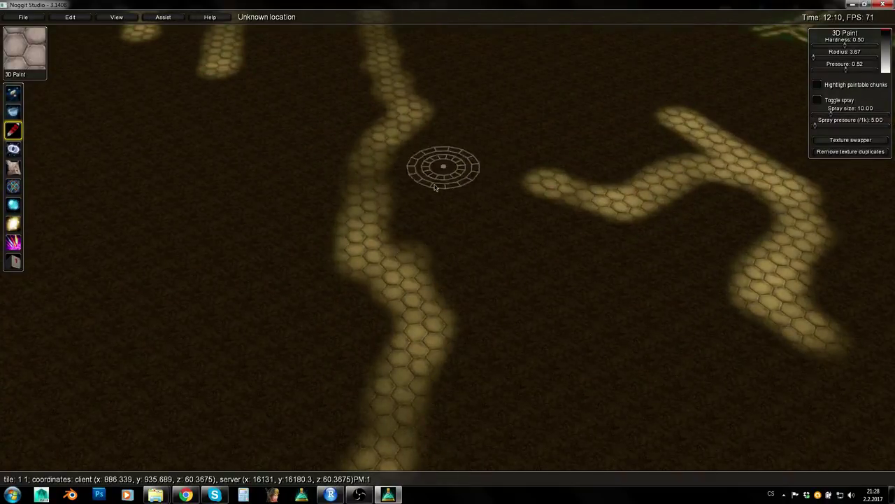
key("q")
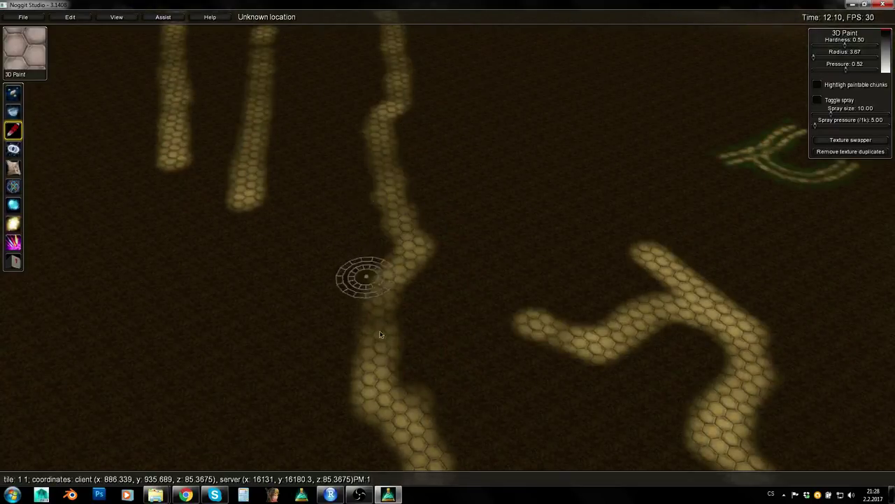
key("s")
key("e")
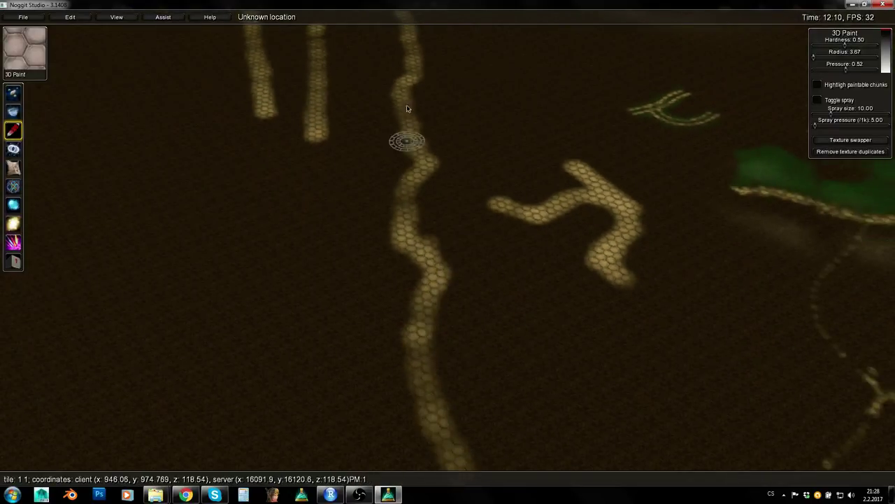
key("q")
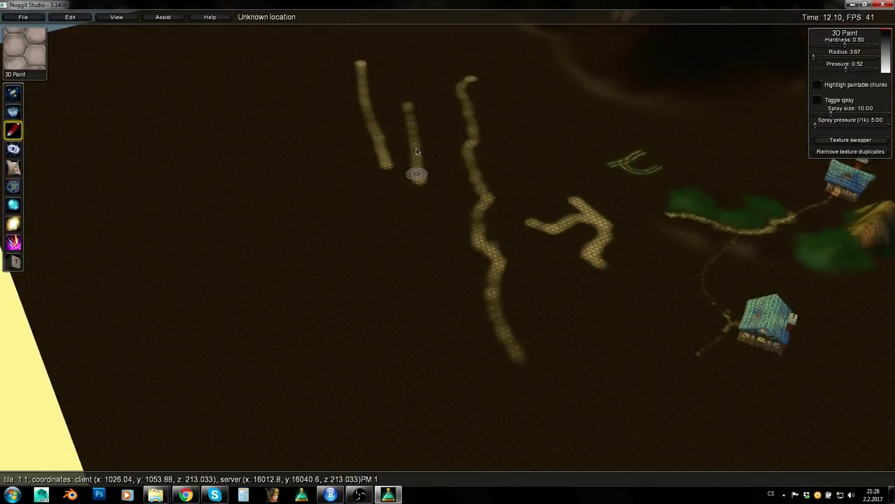
Enable spray painting with spray size 1.68, spray pressure 2.94, brush pressure 0.39 and radius 2.07 near the grass-edged path.
key("w")
mouse_move(424, 201)
right_mouse_down()
mouse_move(368, 249)
mouse_move(499, 280)
right_mouse_up()
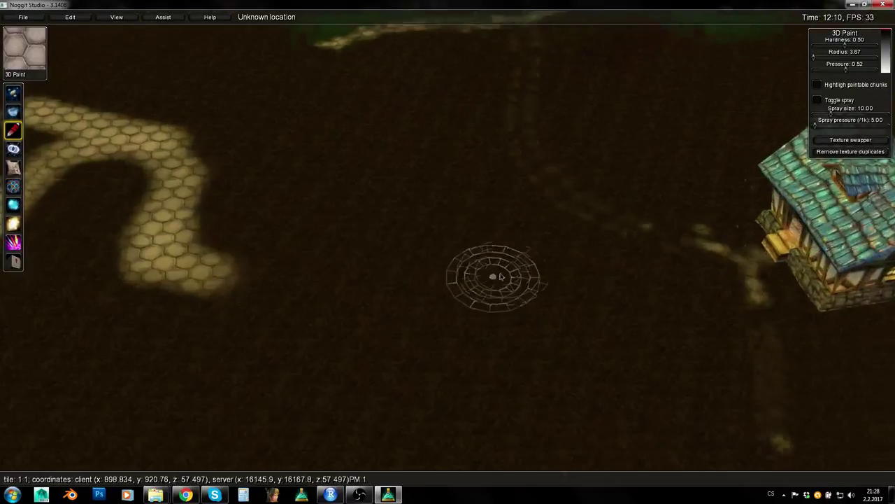
key("q")
key("e")
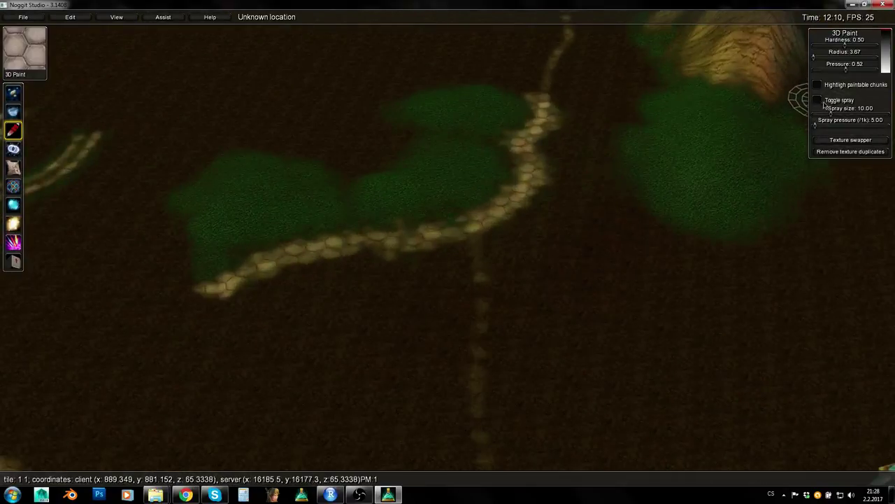
key("e")
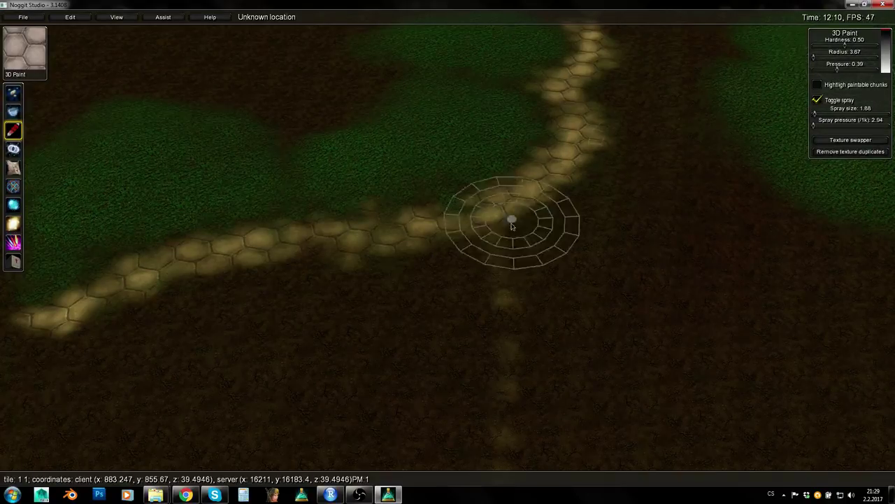
left_click_drag(538, 287, 526, 286, "alt")
key("s")
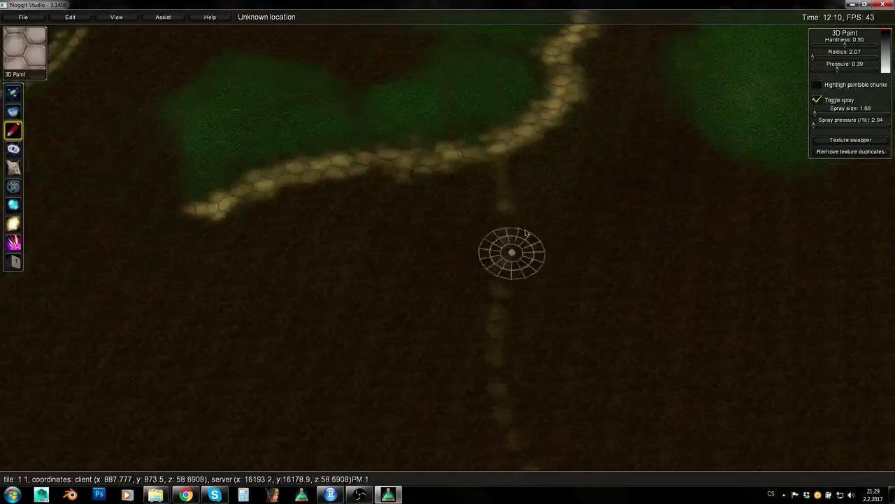
Spray loose stones from the grass-edged path's outer bend down over the faint trail with radius 2.94.
key("w")
key("s")
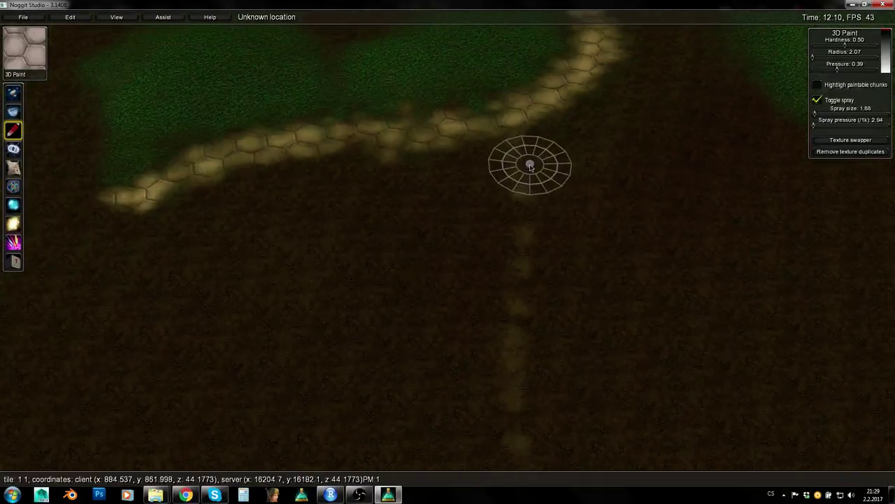
mouse_move(529, 165)
left_mouse_down("alt")
mouse_move(524, 173)
mouse_move(515, 140)
mouse_move(527, 175)
mouse_move(504, 163)
mouse_move(511, 173)
left_mouse_up("alt")
left_click_drag(510, 174, 519, 175, "alt")
mouse_move(519, 176)
left_mouse_down("shift")
mouse_move(530, 243)
mouse_move(487, 296)
mouse_move(531, 205)
mouse_move(484, 364)
left_mouse_up("shift")
key("s")
key("w")
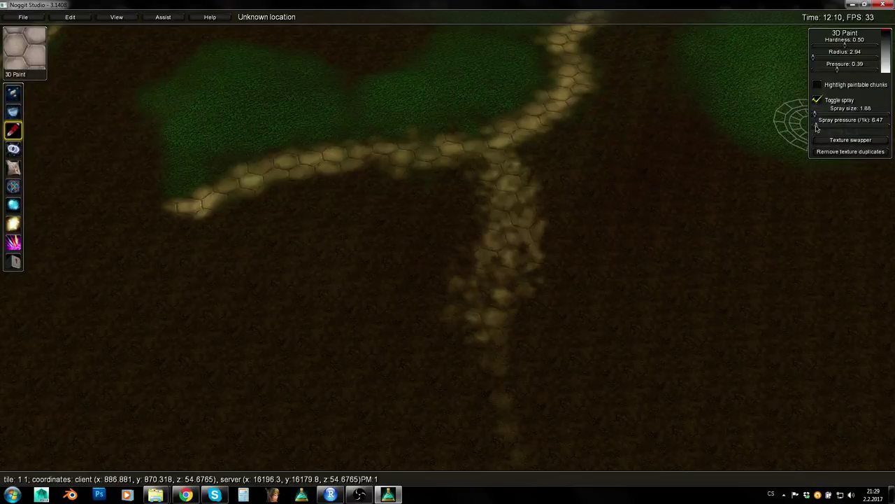
Widen the sprayed stone path and extend it past the farmhouse with radius 4.80, pressure 0.45 and spray pressure 4.12.
left_click_drag(523, 275, 529, 275, "alt")
key("s")
mouse_move(501, 218)
left_mouse_down()
mouse_move(474, 277)
mouse_move(497, 329)
mouse_move(472, 276)
mouse_move(505, 354)
mouse_move(472, 426)
mouse_move(480, 320)
mouse_move(481, 413)
left_mouse_up()
key("s")
mouse_move(469, 188)
left_mouse_down()
mouse_move(443, 236)
mouse_move(475, 164)
mouse_move(453, 262)
mouse_move(466, 362)
mouse_move(450, 248)
mouse_move(452, 336)
mouse_move(470, 168)
mouse_move(460, 85)
mouse_move(473, 303)
mouse_move(394, 436)
mouse_move(462, 337)
mouse_move(418, 444)
mouse_move(441, 251)
mouse_move(454, 363)
mouse_move(454, 223)
mouse_move(458, 365)
mouse_move(447, 216)
mouse_move(458, 278)
mouse_move(435, 431)
mouse_move(455, 289)
mouse_move(464, 120)
mouse_move(472, 124)
mouse_move(464, 158)
mouse_move(444, 40)
mouse_move(476, 104)
mouse_move(456, 204)
mouse_move(459, 182)
mouse_move(479, 184)
left_mouse_up()
key("s")
key("w")
key("s")
key("w")
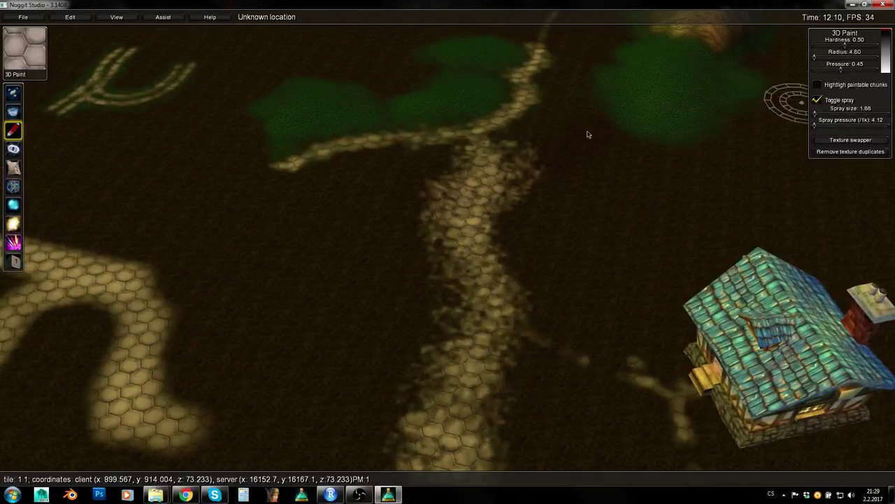
key("s")
mouse_move(483, 286)
left_mouse_down("shift")
mouse_move(492, 389)
mouse_move(466, 185)
left_mouse_up("shift")
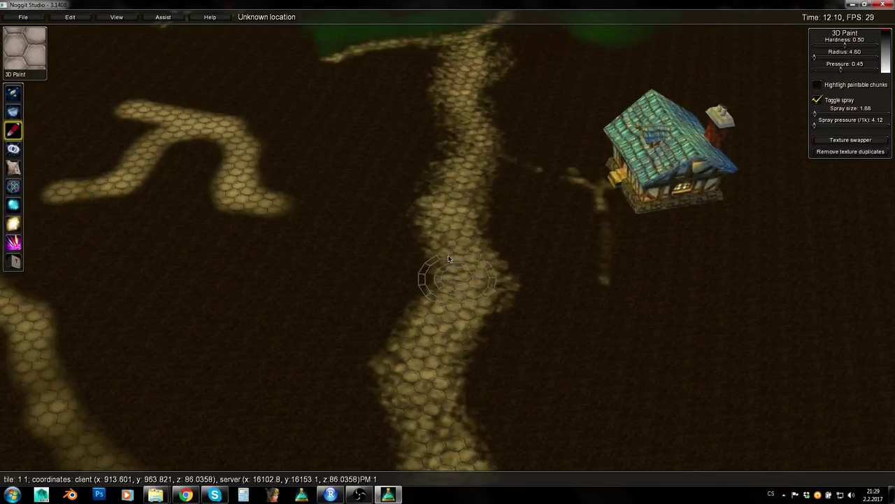
Fill the centre of the sprayed path with solid stones, using spray turned off, pressure 0.14 and radius 3.14.
key("w")
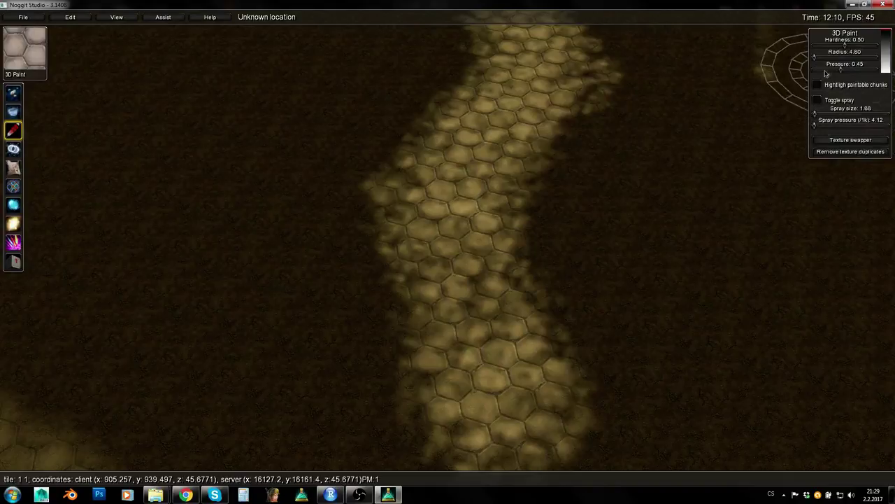
key("s")
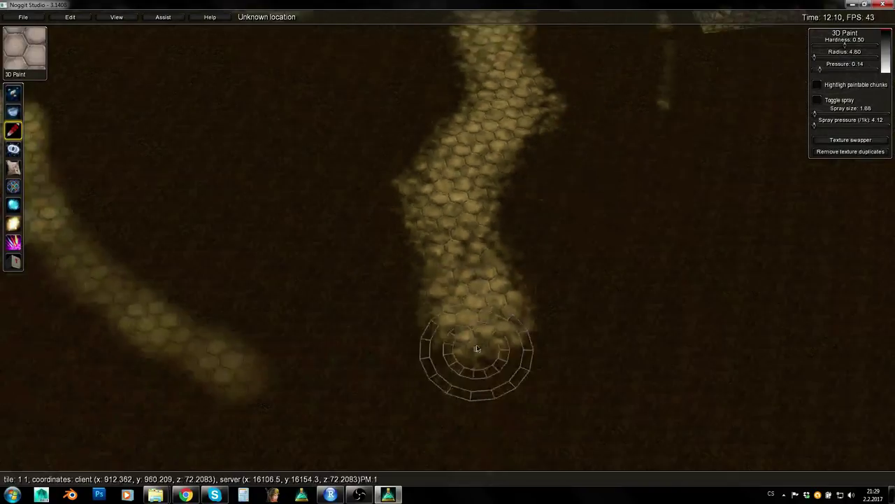
left_click_drag(493, 307, 480, 306, "alt")
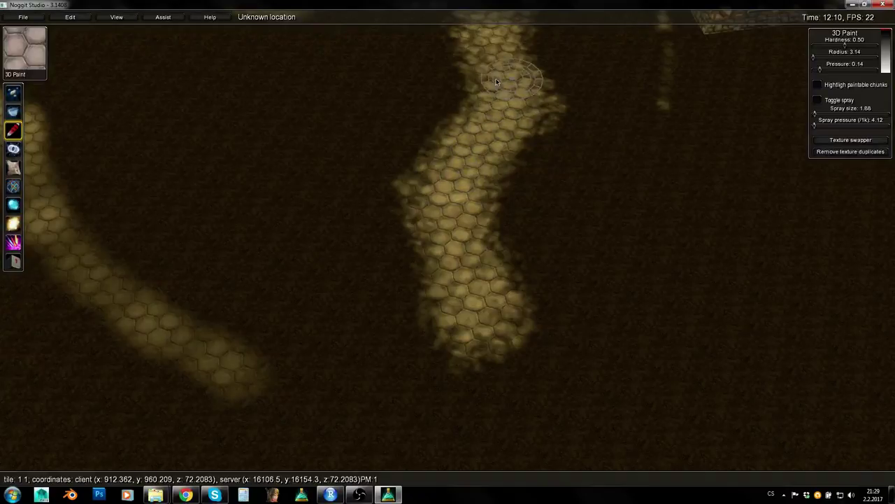
key("w")
right_click_drag(530, 115, 514, 296)
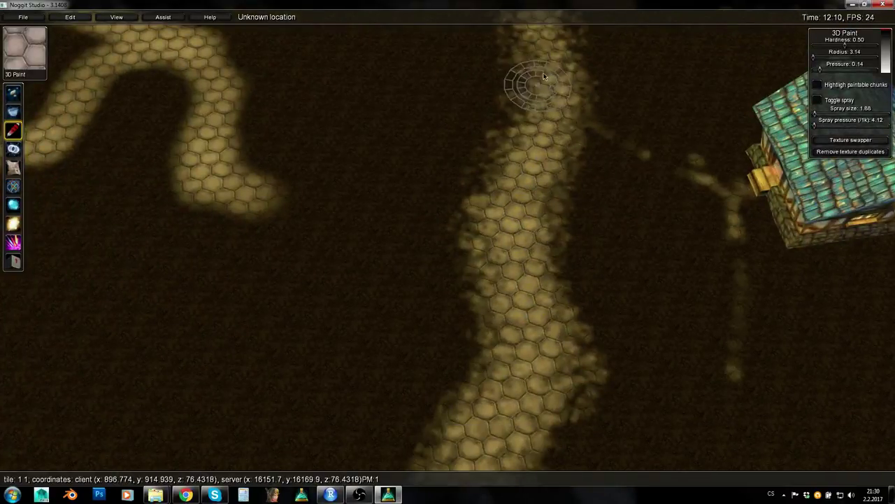
right_click_drag(554, 80, 557, 236)
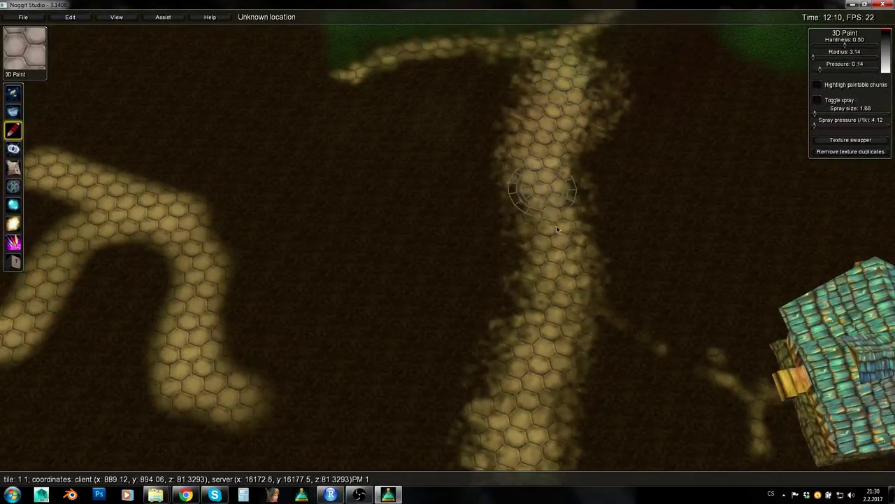
key("s")
key("e")
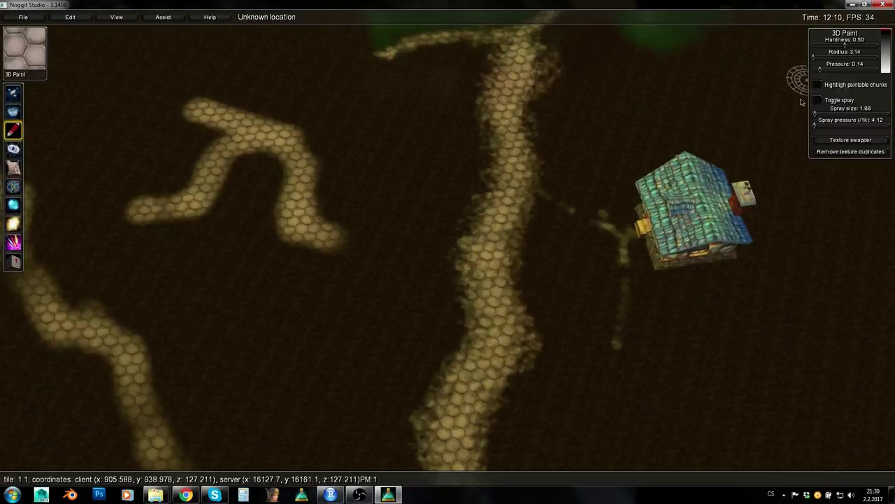
Pick up the green grass texture from the terrain and turn on spray painting with brush pressure 0.41.
right_click_drag(548, 68, 521, 111)
left_click(521, 111, "ctrl")
left_click(625, 209)
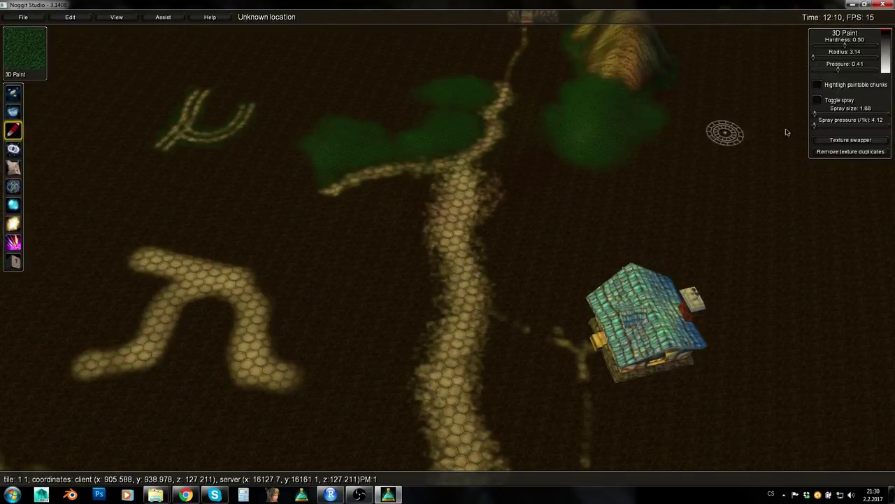
key("w")
left_click(817, 100)
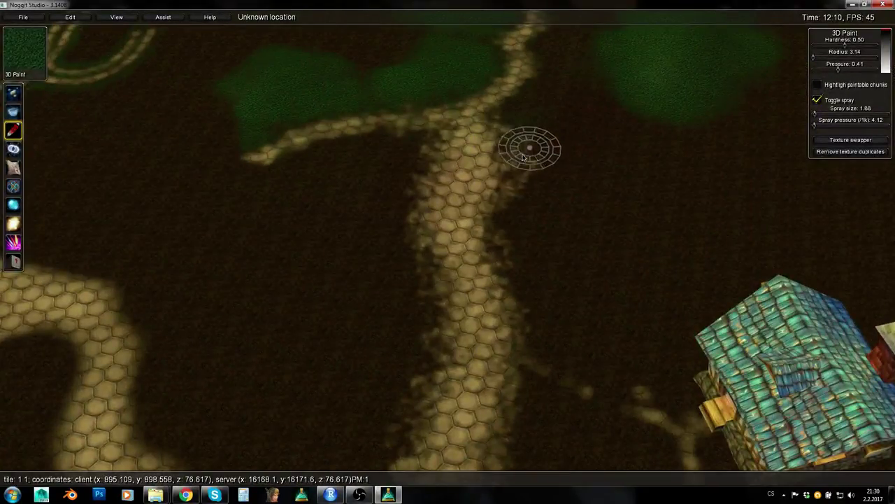
Spray grass along the upper part of the wide stone path's farmhouse-facing edge, increasing the radius to 3.67.
mouse_move(507, 173)
left_mouse_down()
mouse_move(495, 232)
mouse_move(514, 229)
mouse_move(504, 238)
mouse_move(514, 287)
mouse_move(534, 318)
mouse_move(530, 407)
left_mouse_up()
key("s")
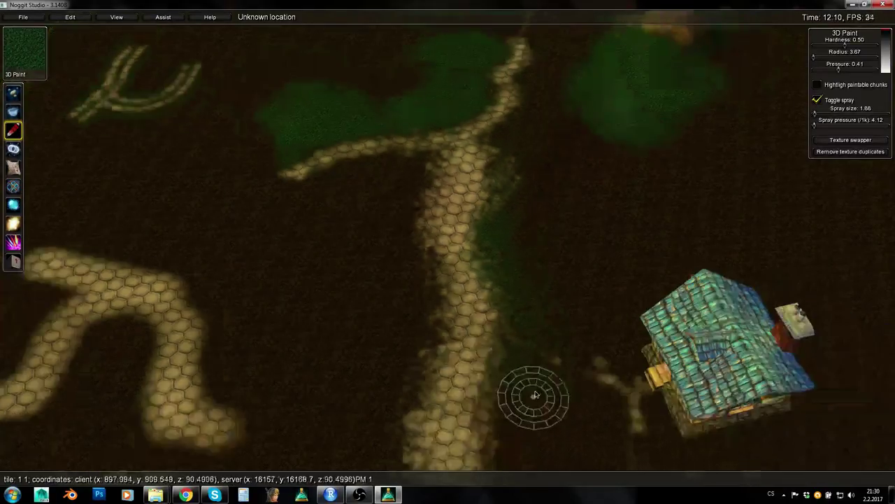
mouse_move(506, 248)
left_mouse_down()
mouse_move(504, 316)
mouse_move(508, 266)
mouse_move(525, 367)
mouse_move(499, 304)
mouse_move(539, 423)
mouse_move(508, 315)
mouse_move(532, 387)
left_mouse_up()
key("s")
Extend the sprayed grass along the farmhouse-side edge down to the stone path's lower end.
mouse_move(531, 387)
right_mouse_down()
mouse_move(392, 291)
mouse_move(521, 260)
right_mouse_up()
key("s")
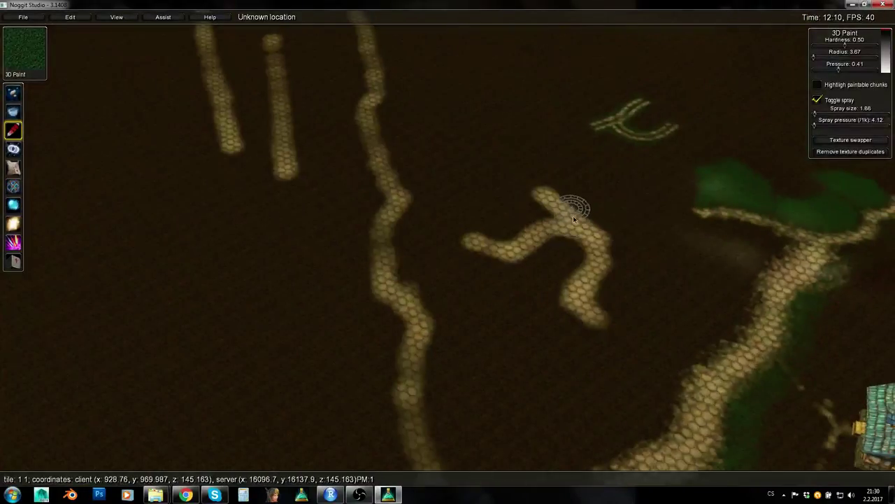
right_click_drag(520, 210, 361, 135)
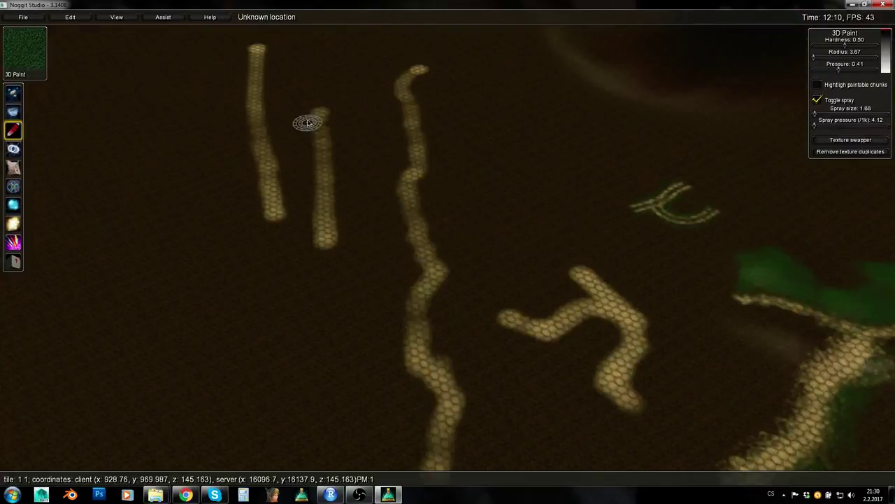
right_click_drag(521, 235, 633, 280)
key("w")
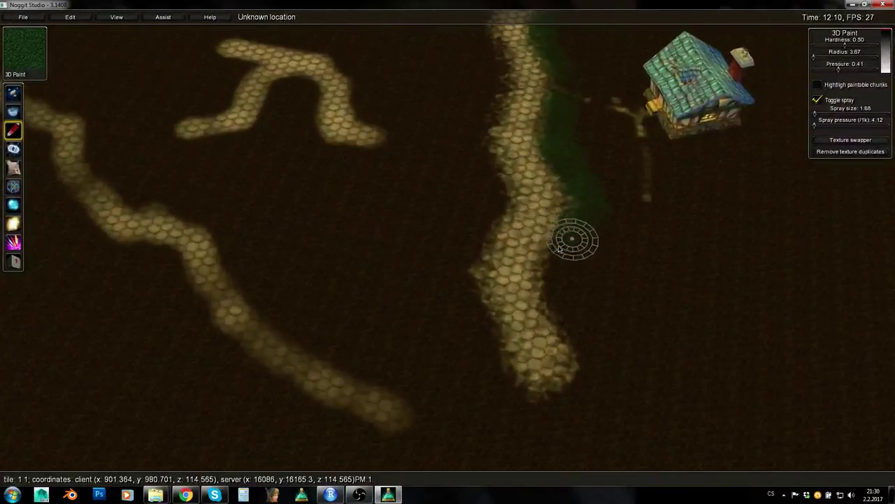
mouse_move(553, 282)
left_mouse_down()
mouse_move(565, 334)
mouse_move(559, 242)
left_mouse_up()
Spray grass along the stone path's opposite edge, from its lower end back up toward the fork.
mouse_move(475, 325)
left_mouse_down()
mouse_move(480, 375)
mouse_move(466, 253)
left_mouse_up()
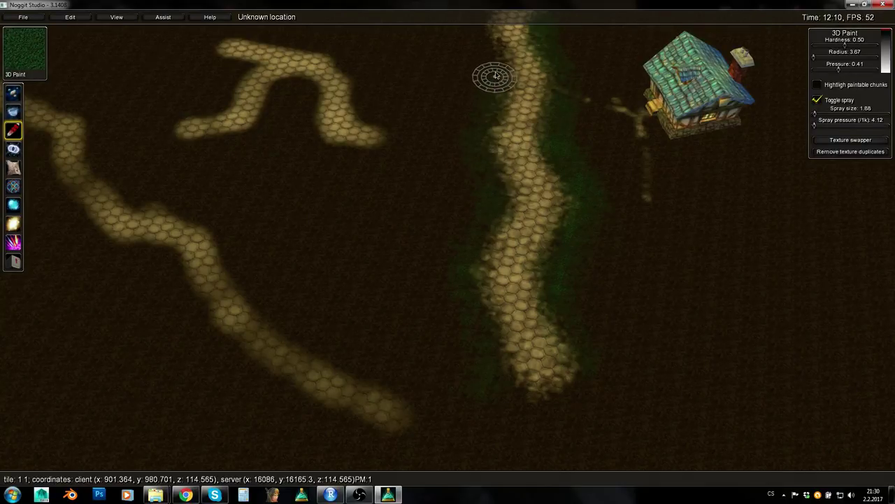
key("w")
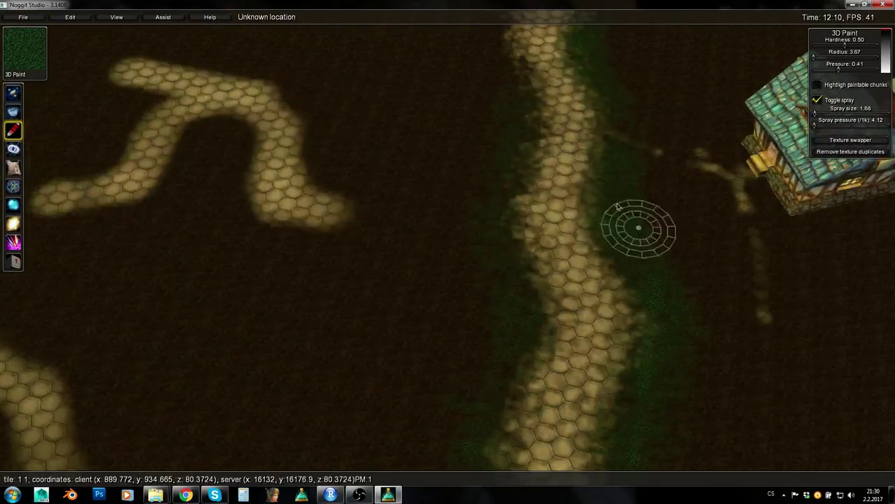
right_click_drag(635, 127, 638, 143)
mouse_move(521, 291)
left_mouse_down("shift")
mouse_move(488, 174)
mouse_move(512, 130)
mouse_move(493, 180)
mouse_move(520, 268)
mouse_move(509, 293)
left_mouse_up("shift")
Preview the hfjords_bushyc and hfjords_ivyb textures in the texture palette, and select the black texture with reddish specks.
key("s")
key("x")
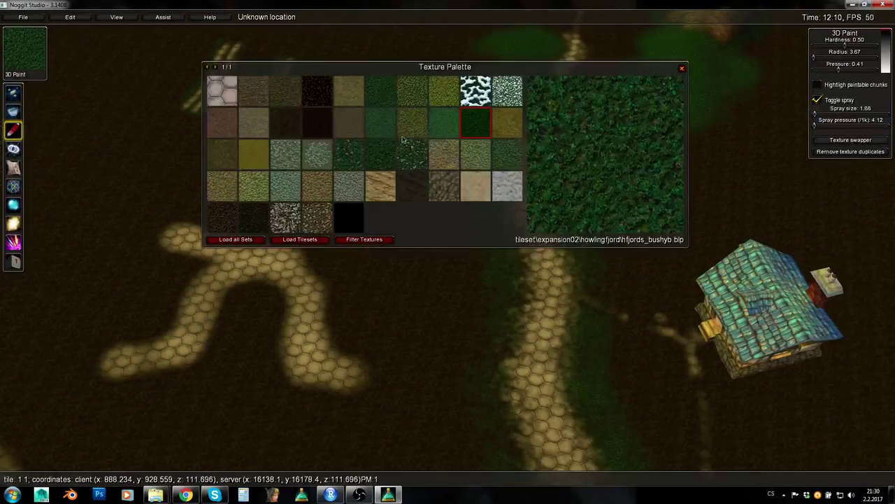
left_click(448, 97)
left_click(416, 92)
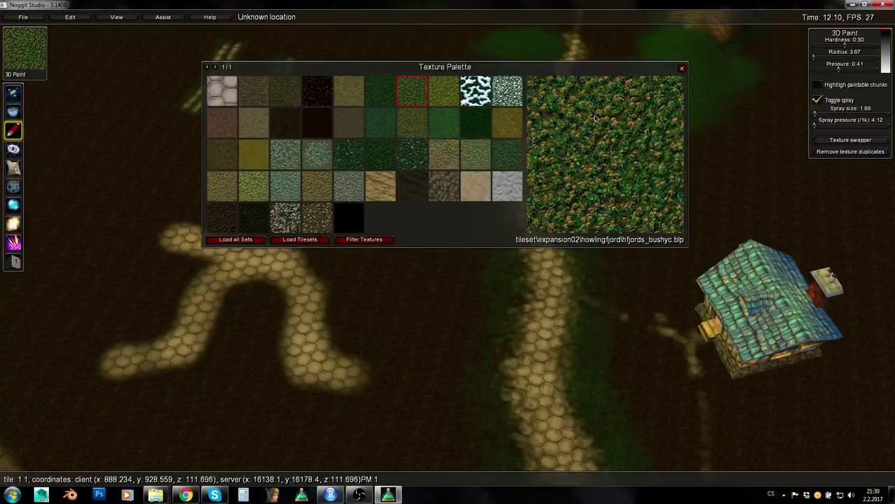
left_click(391, 156)
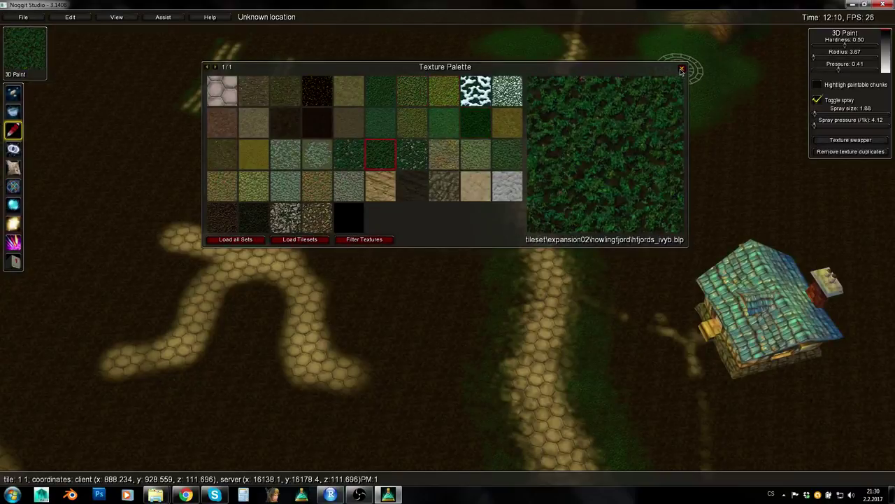
left_click(322, 95)
left_click(682, 69)
Check which textures are used on the stone path's chunk near its lower bend, and dismiss the texture picker.
right_click_drag(570, 138, 592, 117)
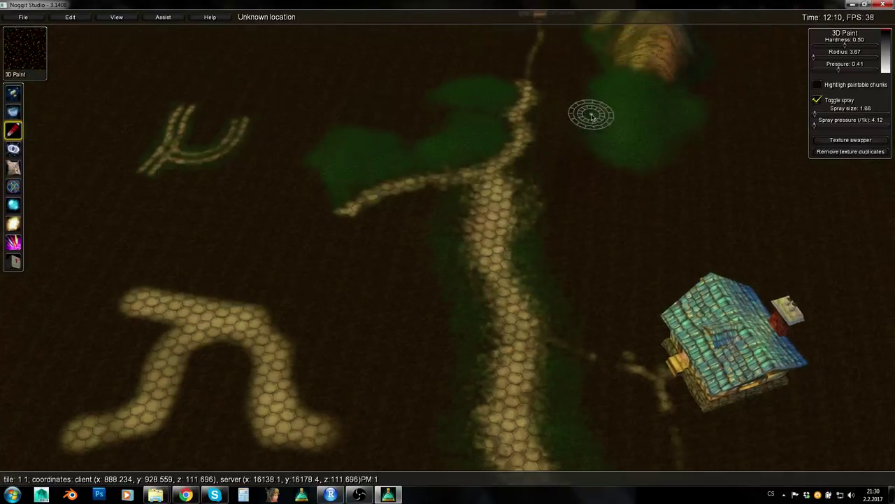
key("s")
right_click_drag(657, 204, 555, 326)
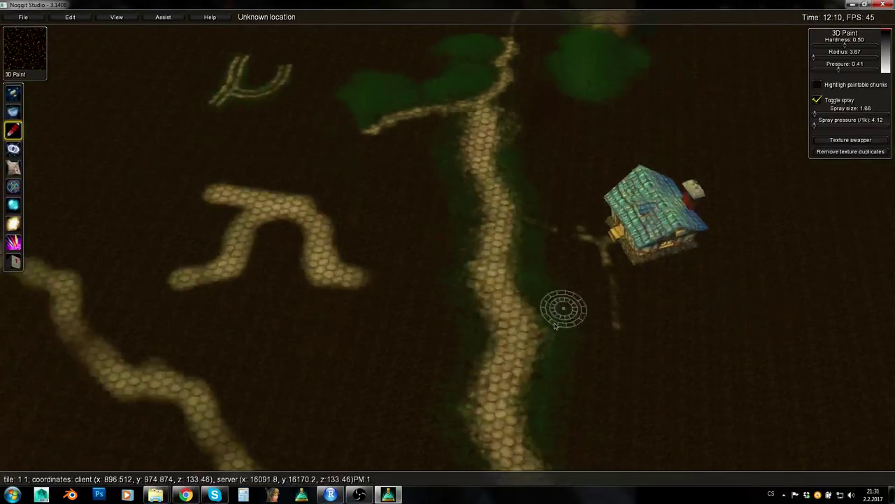
key("w")
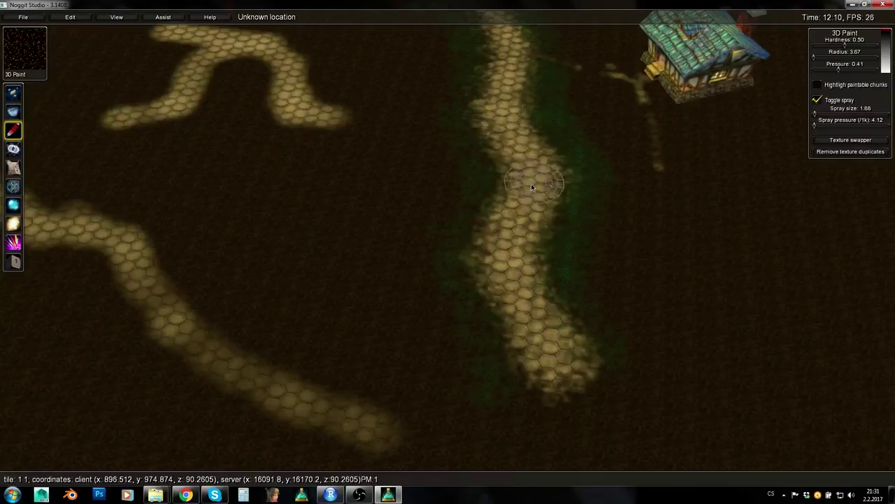
left_click(531, 184, "ctrl+shift")
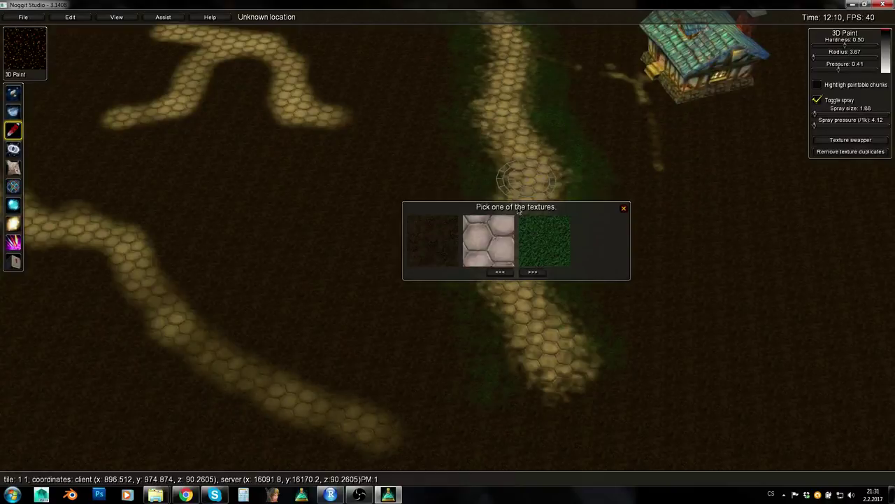
key("s")
left_click(623, 208)
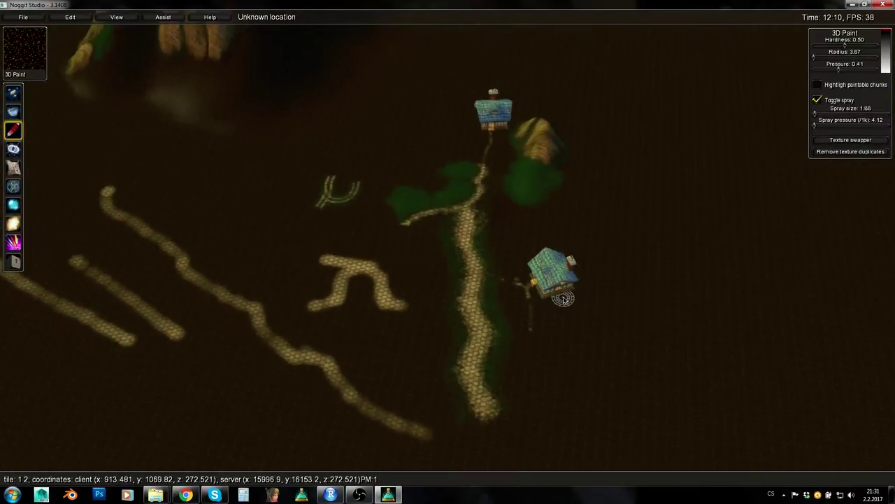